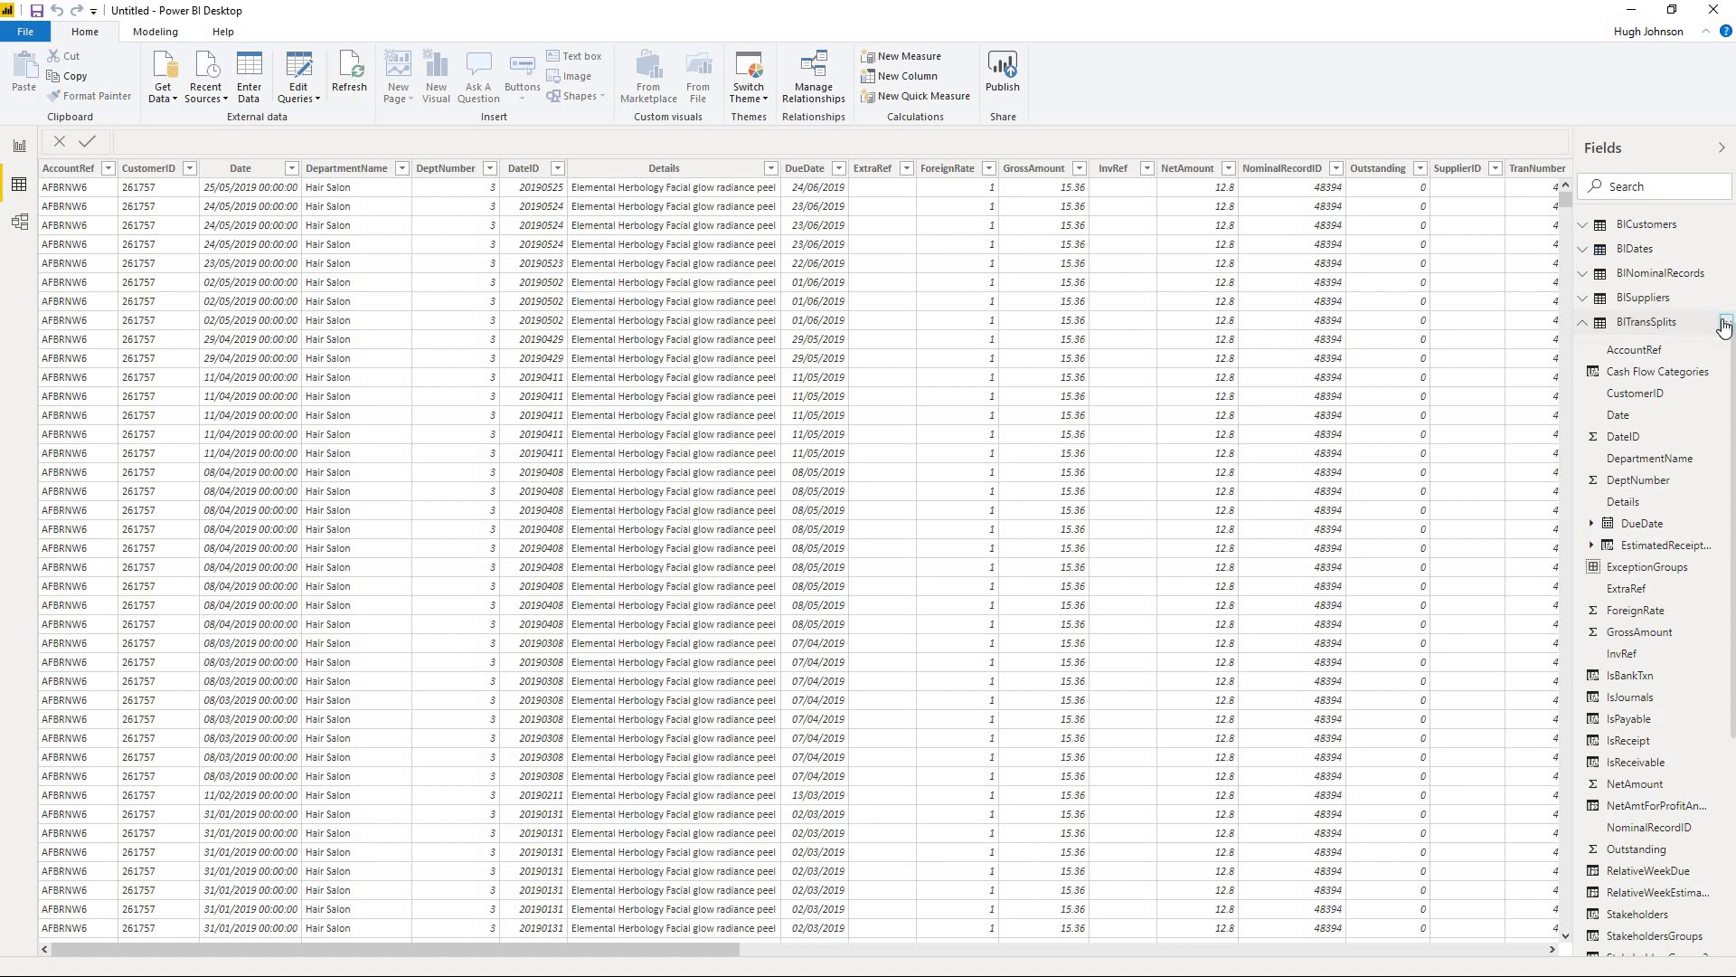
Step: Open BITransSplits in the Power Query Editor via Edit query in its Fields pane menu
left_click(1727, 323)
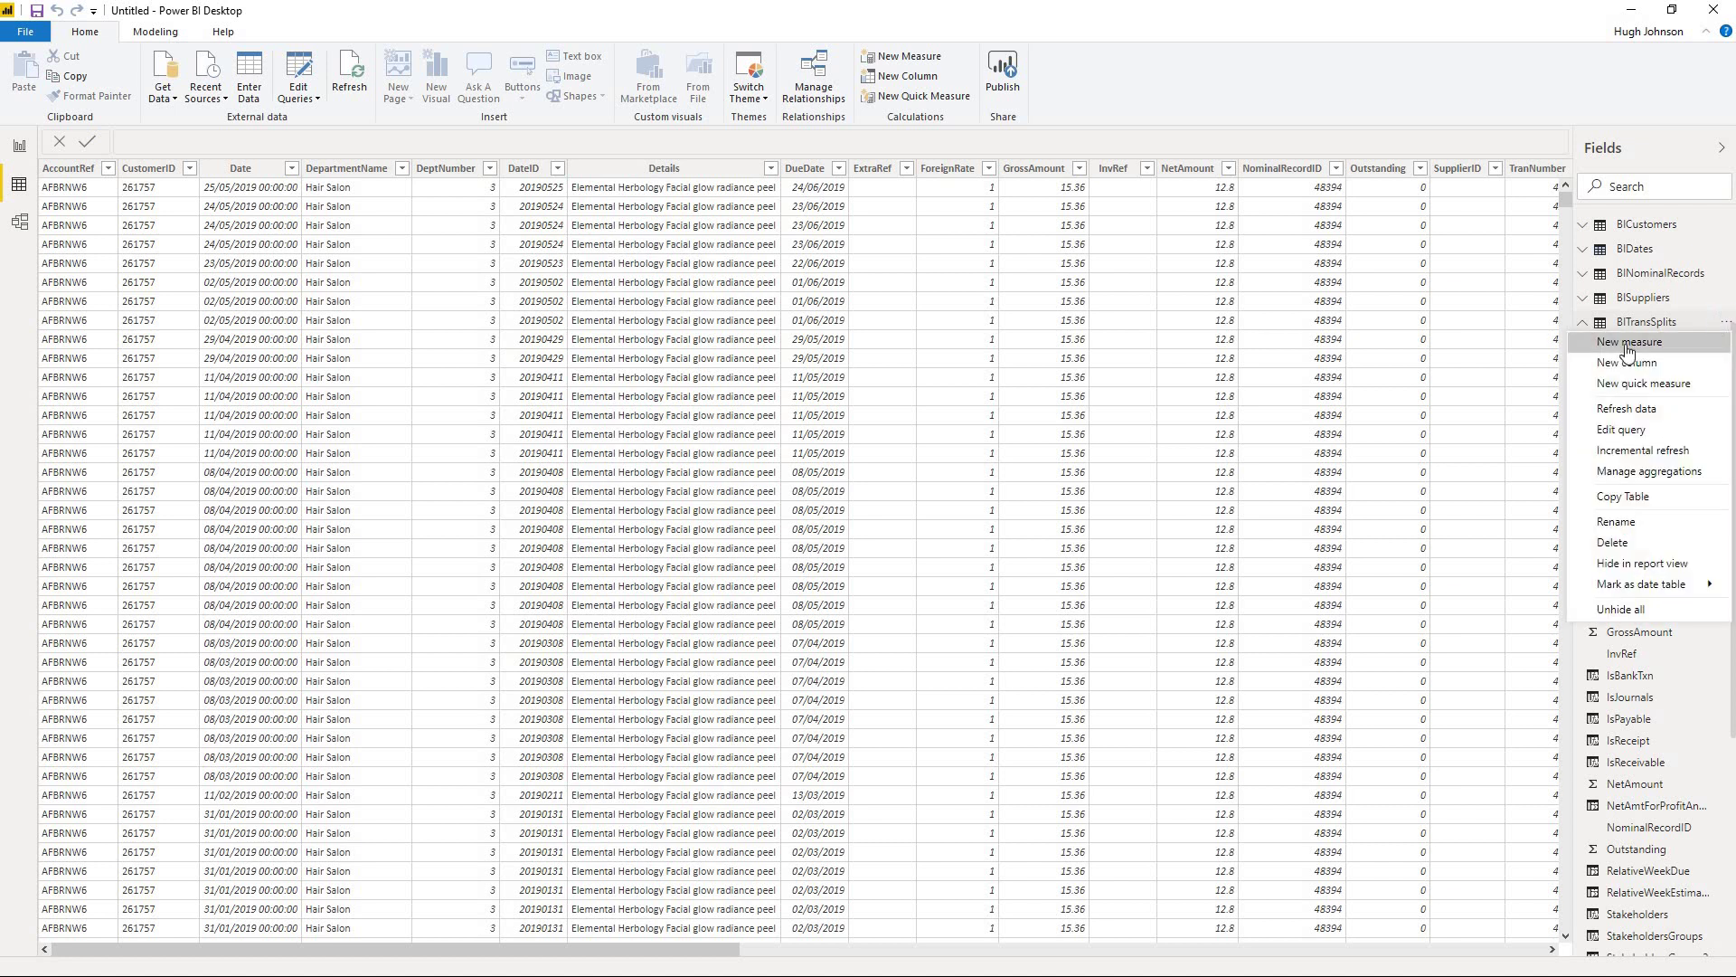
left_click(1636, 429)
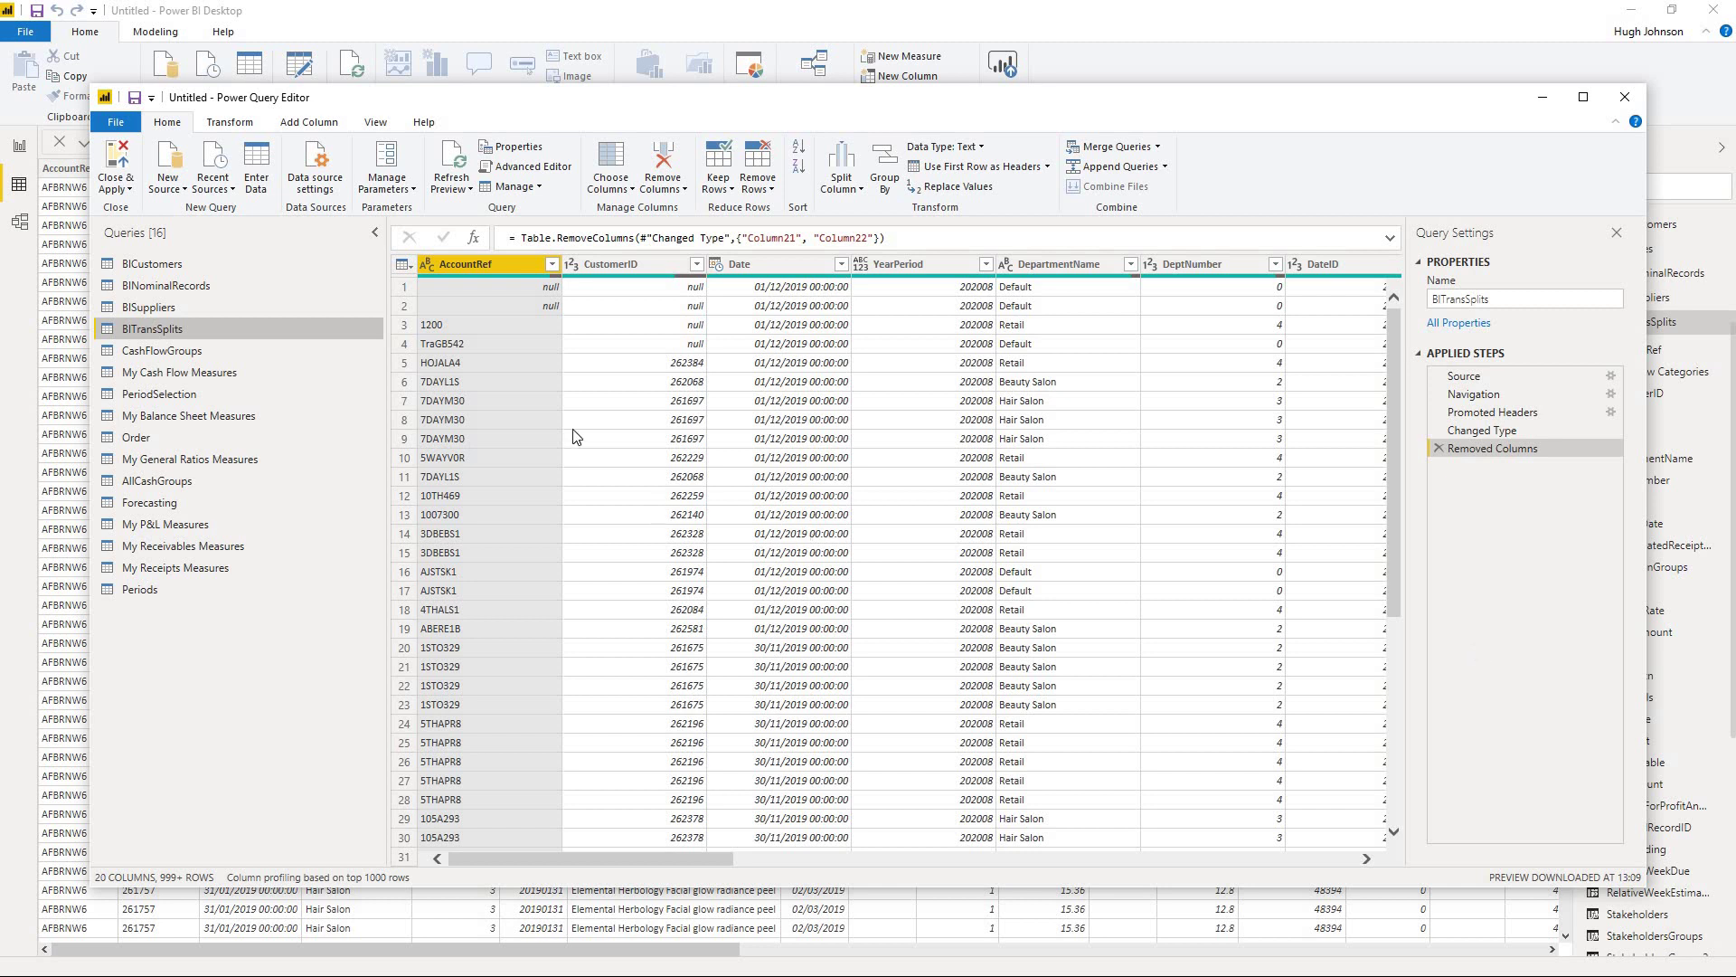
Step: Start a Date column filter for dates in the previous 12 months
left_click(841, 265)
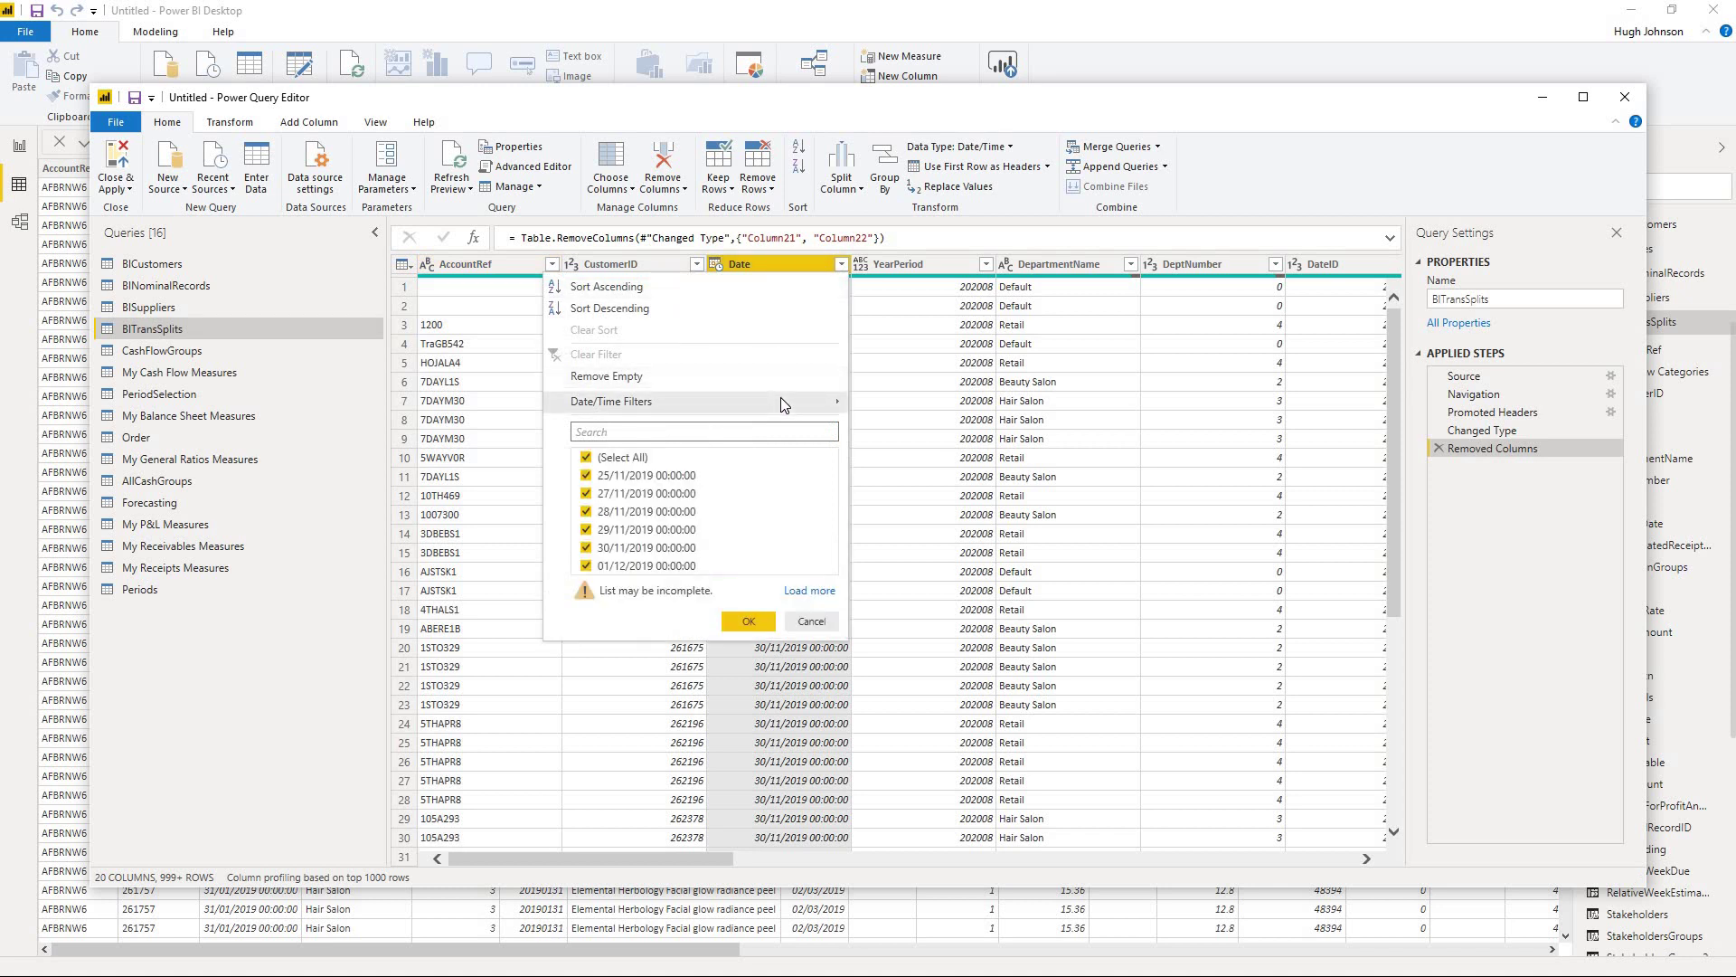
mouse_move(783, 403)
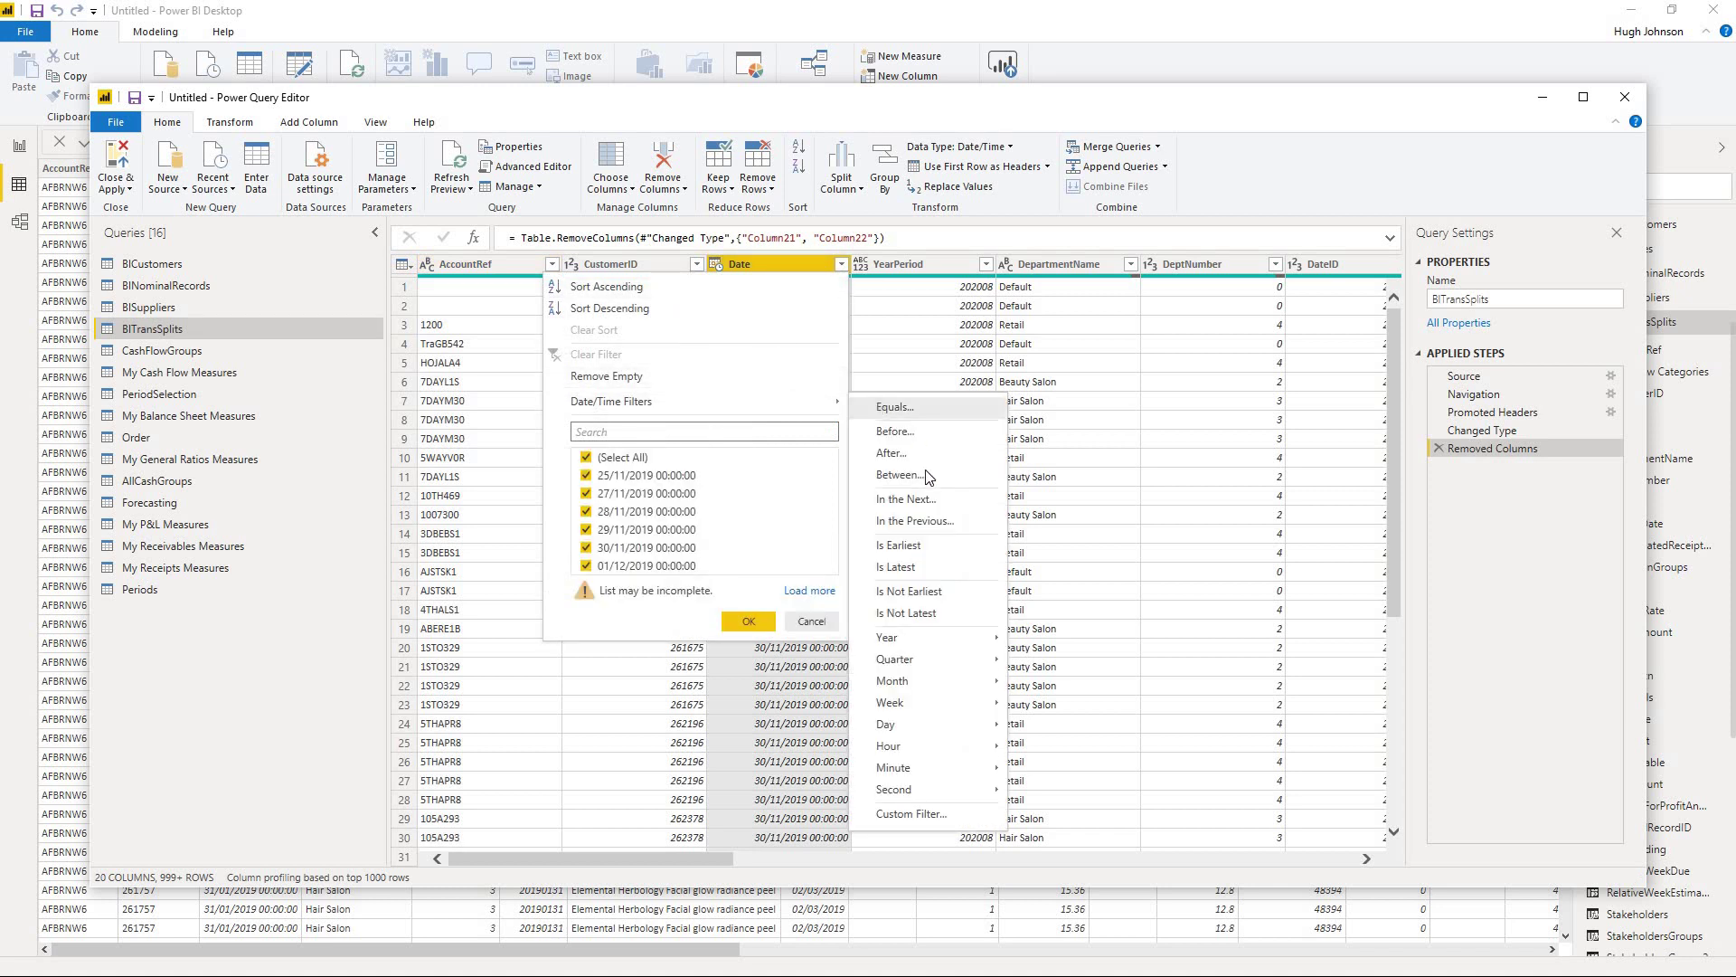
left_click(935, 522)
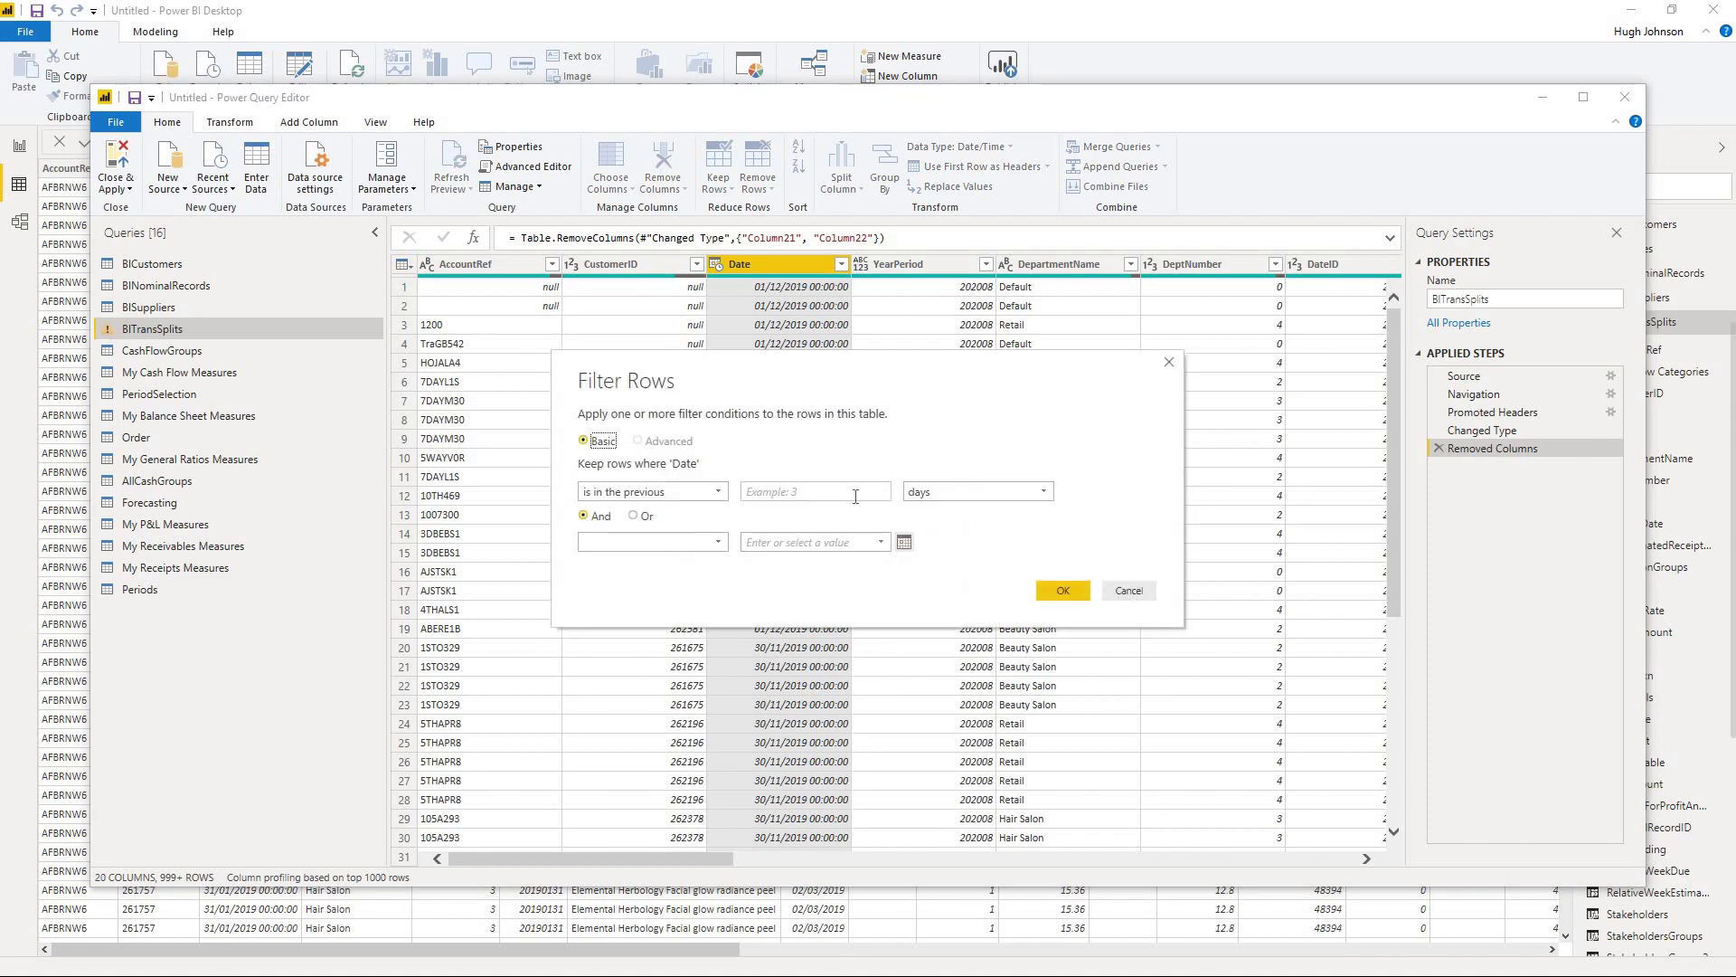
left_click(822, 492)
left_click(822, 493)
type("12")
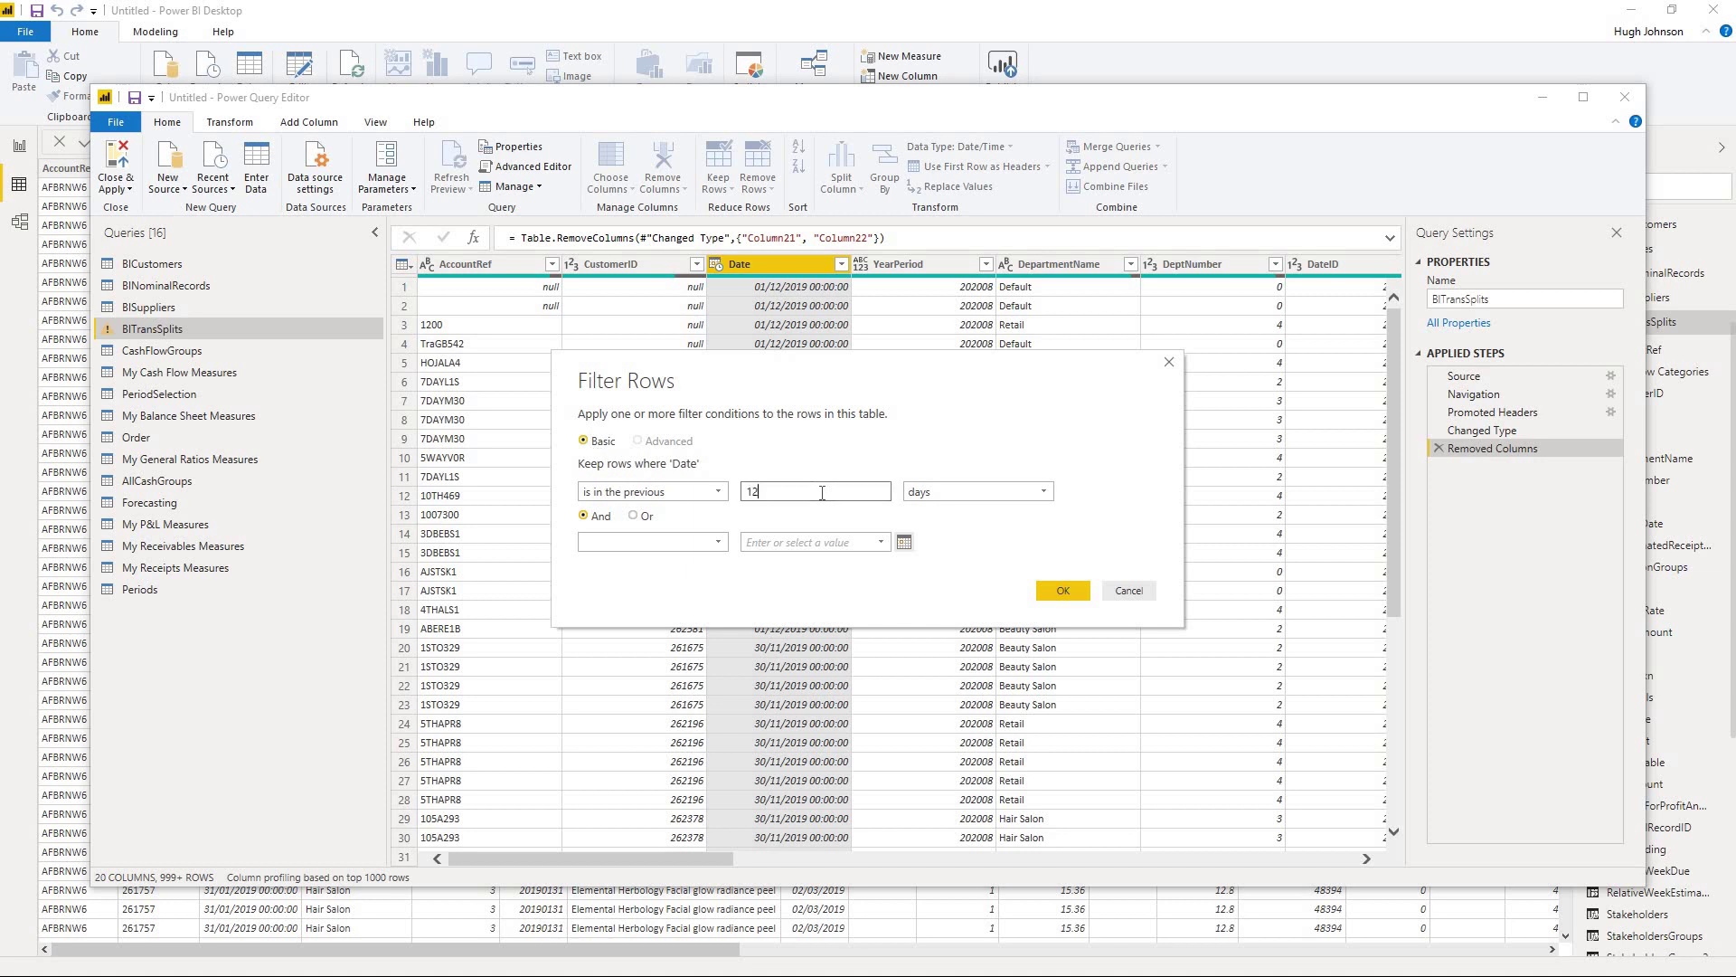
left_click(976, 500)
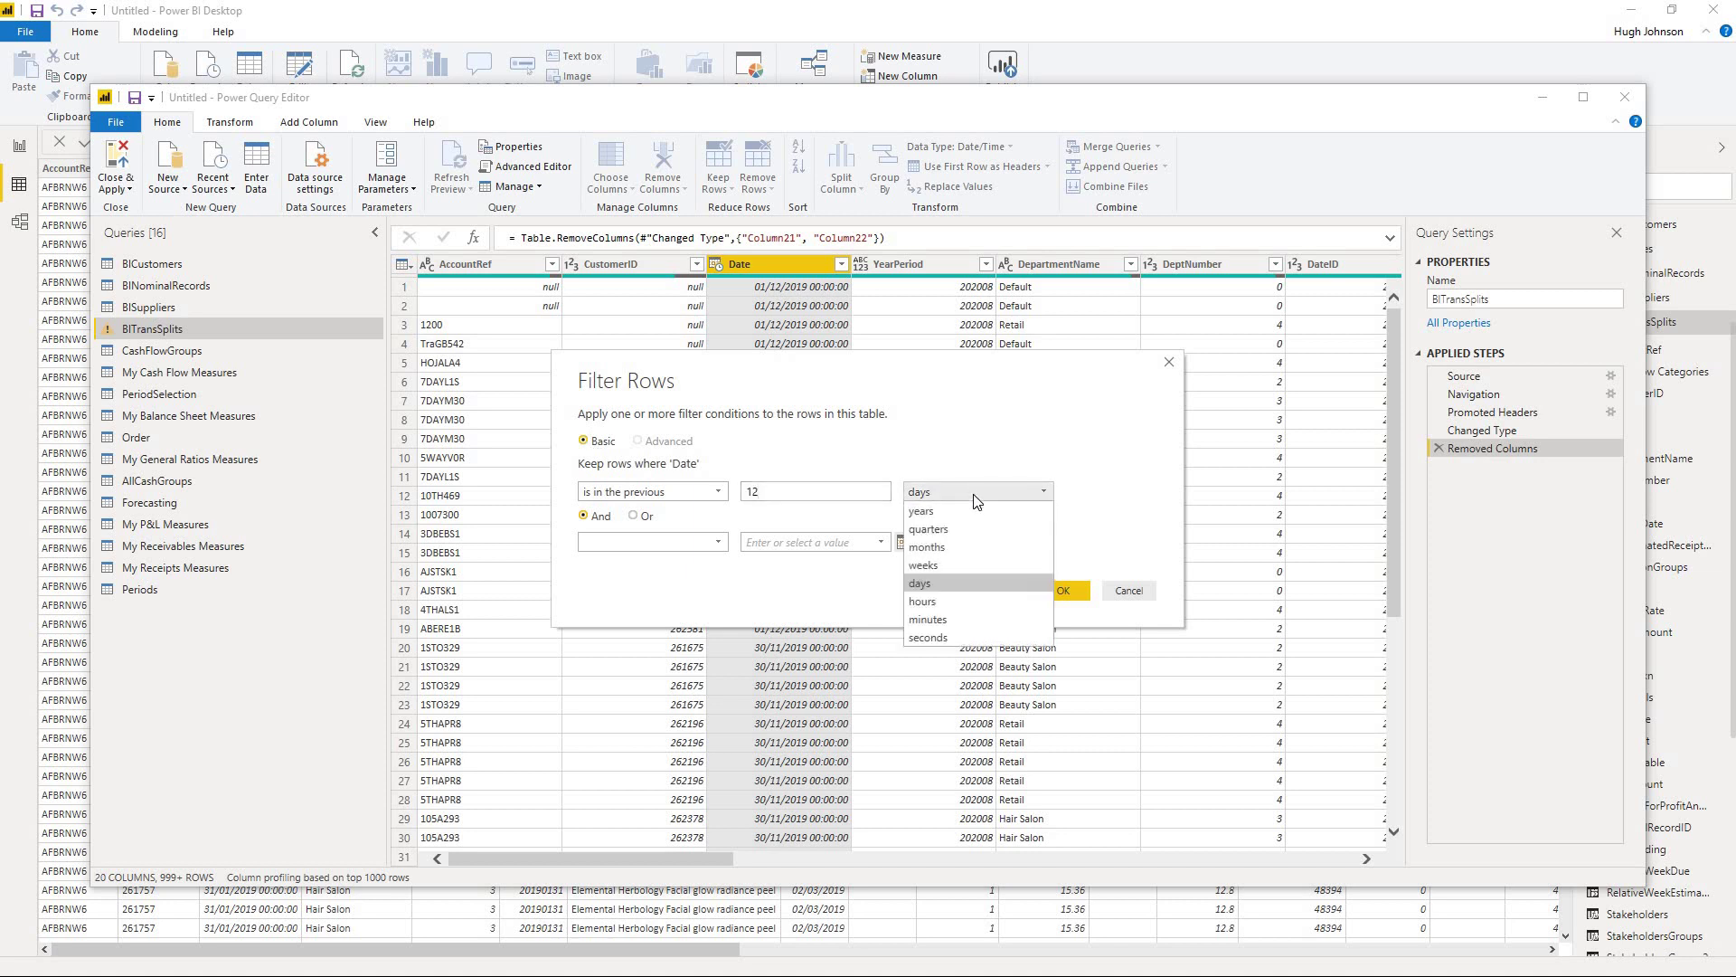
left_click(966, 546)
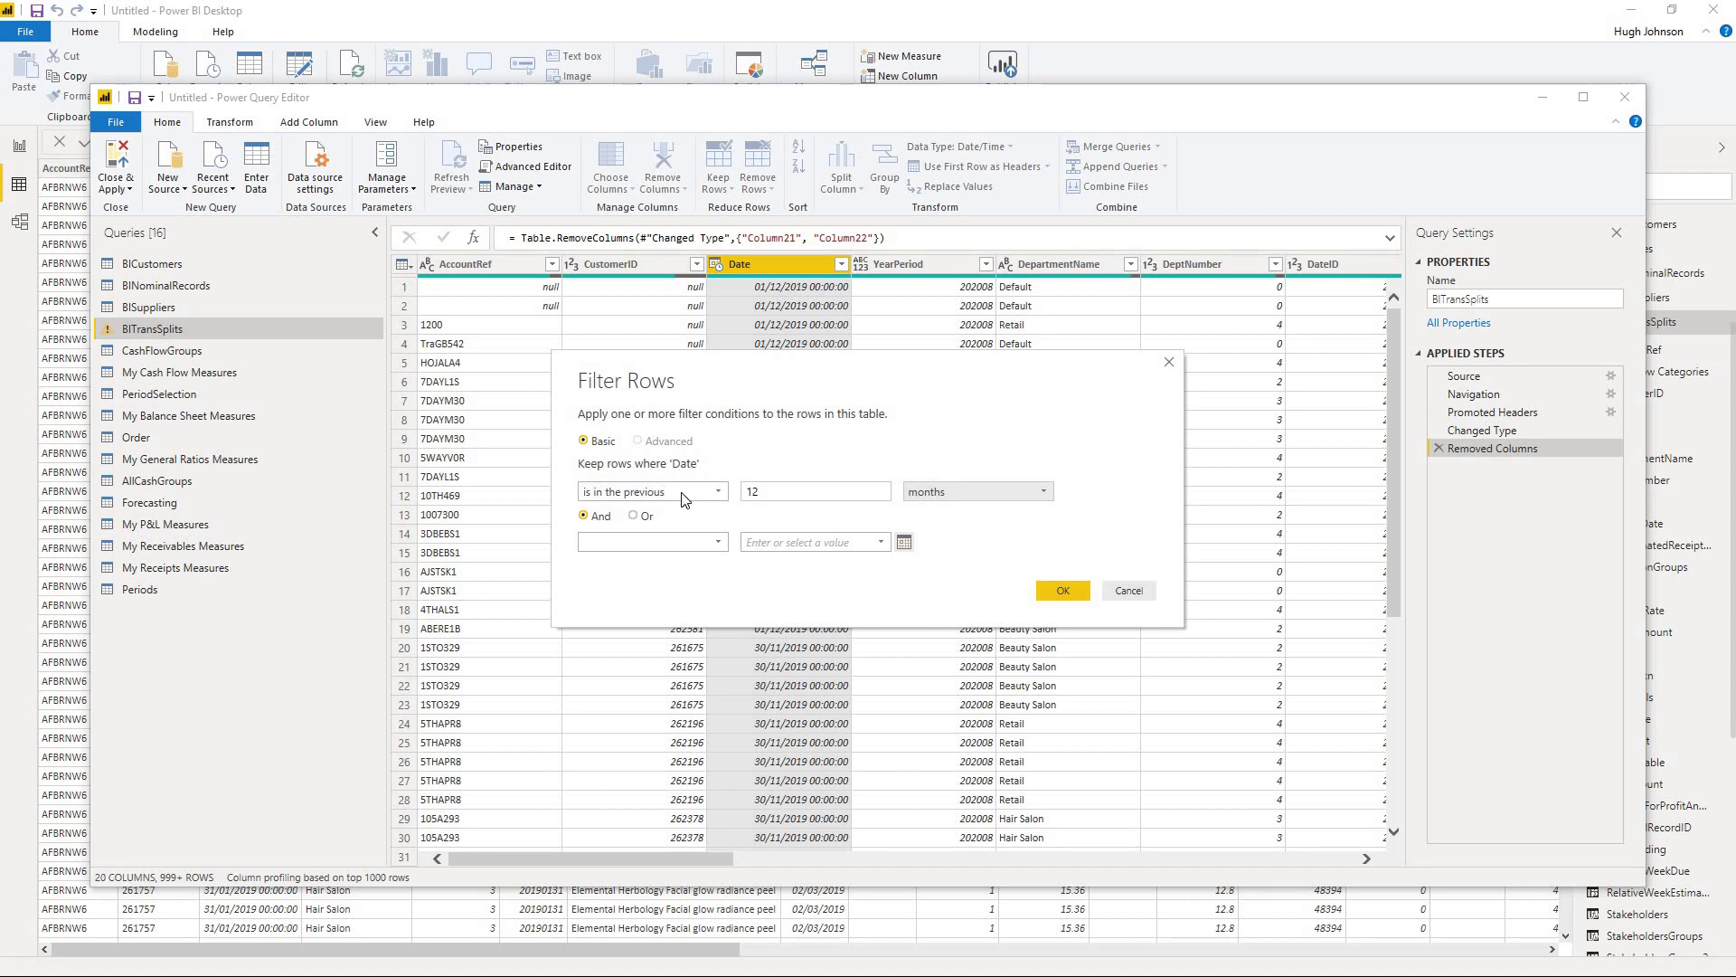
Step: Add an Or condition 'is in month' This Month and confirm the date filter
left_click(636, 517)
left_click(689, 541)
left_click(666, 826)
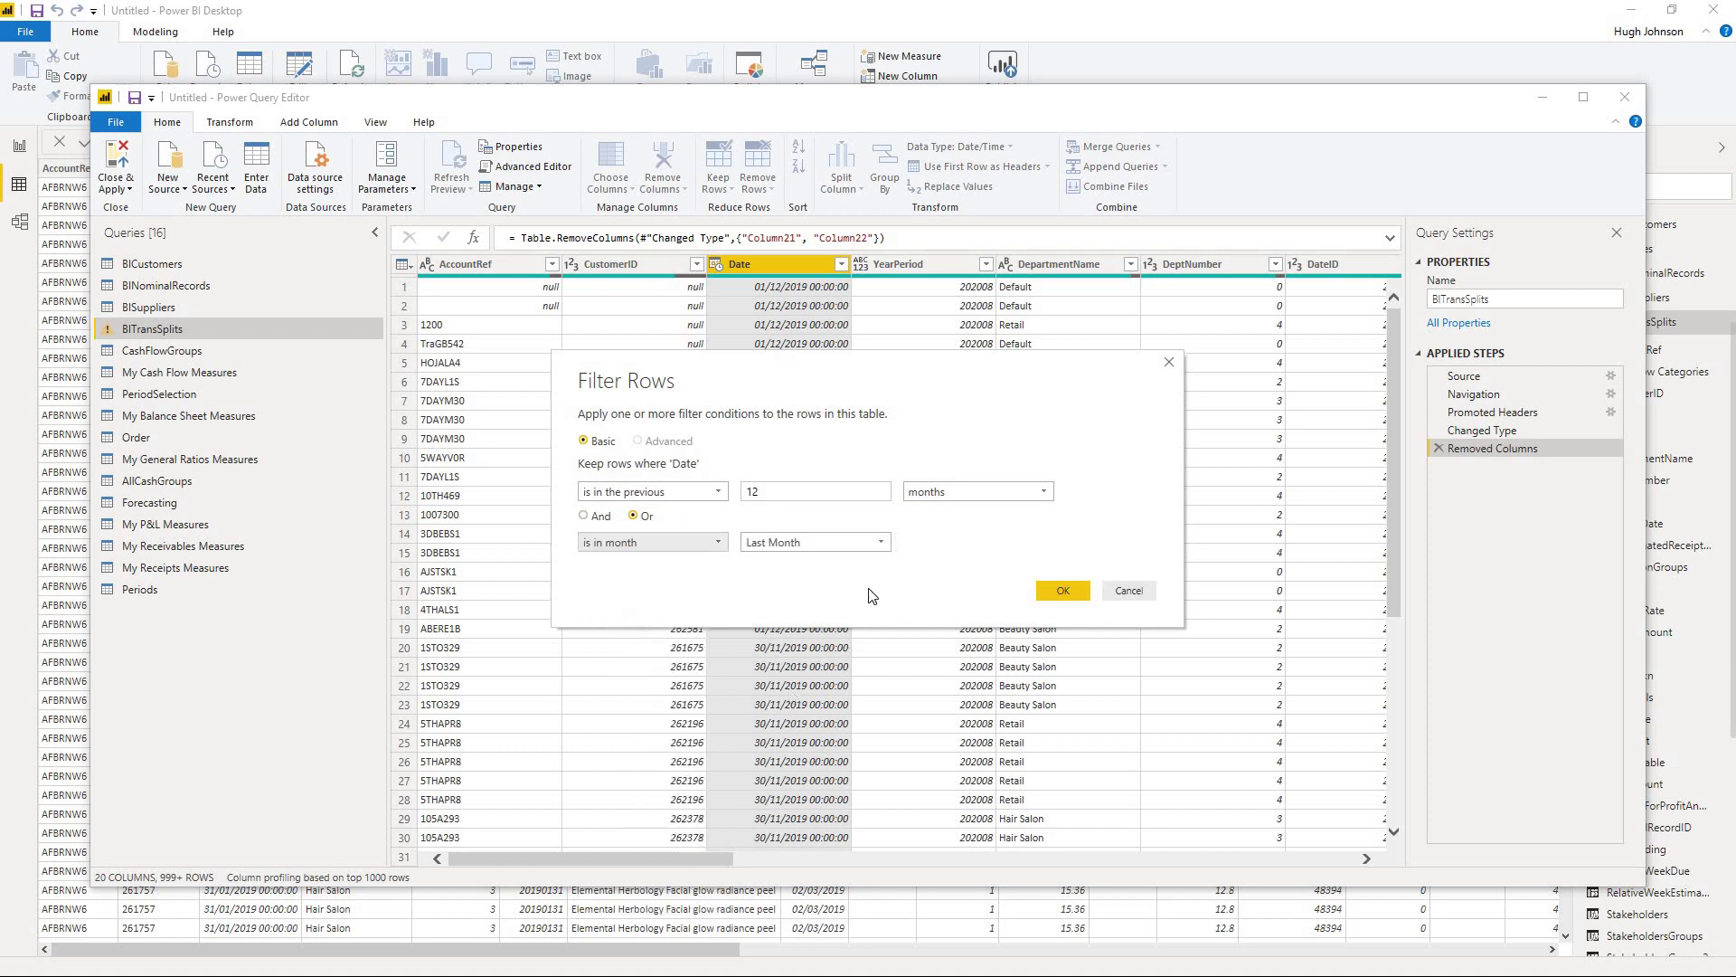
left_click(882, 543)
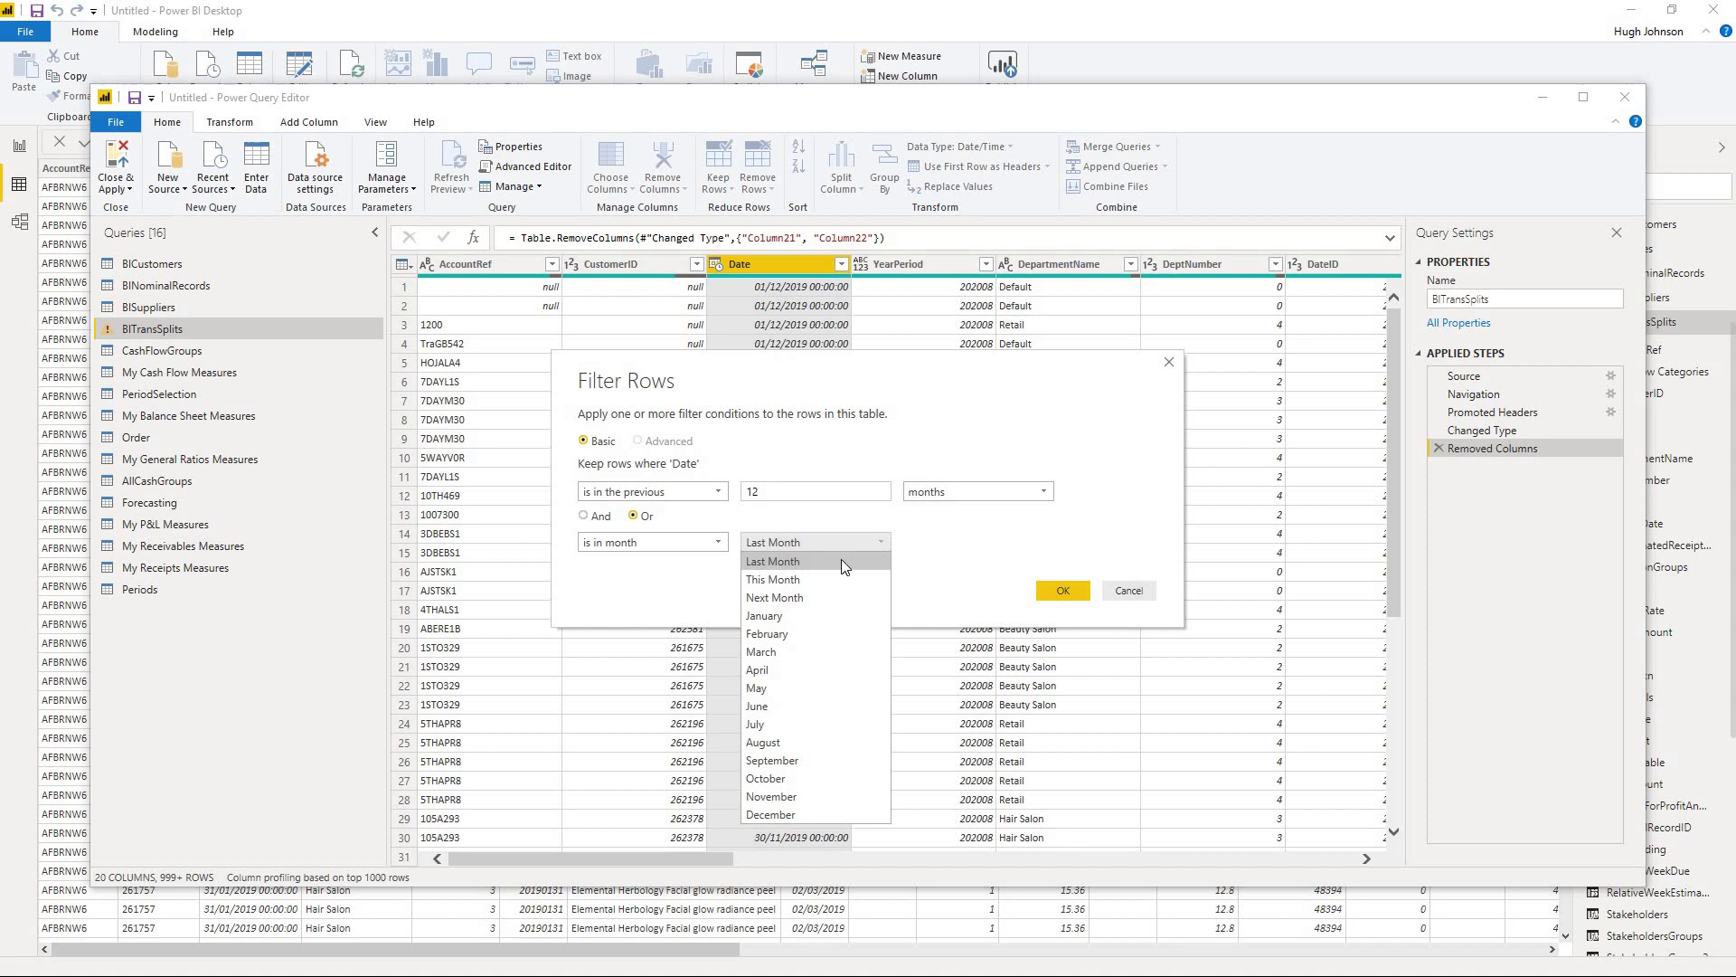
left_click(832, 580)
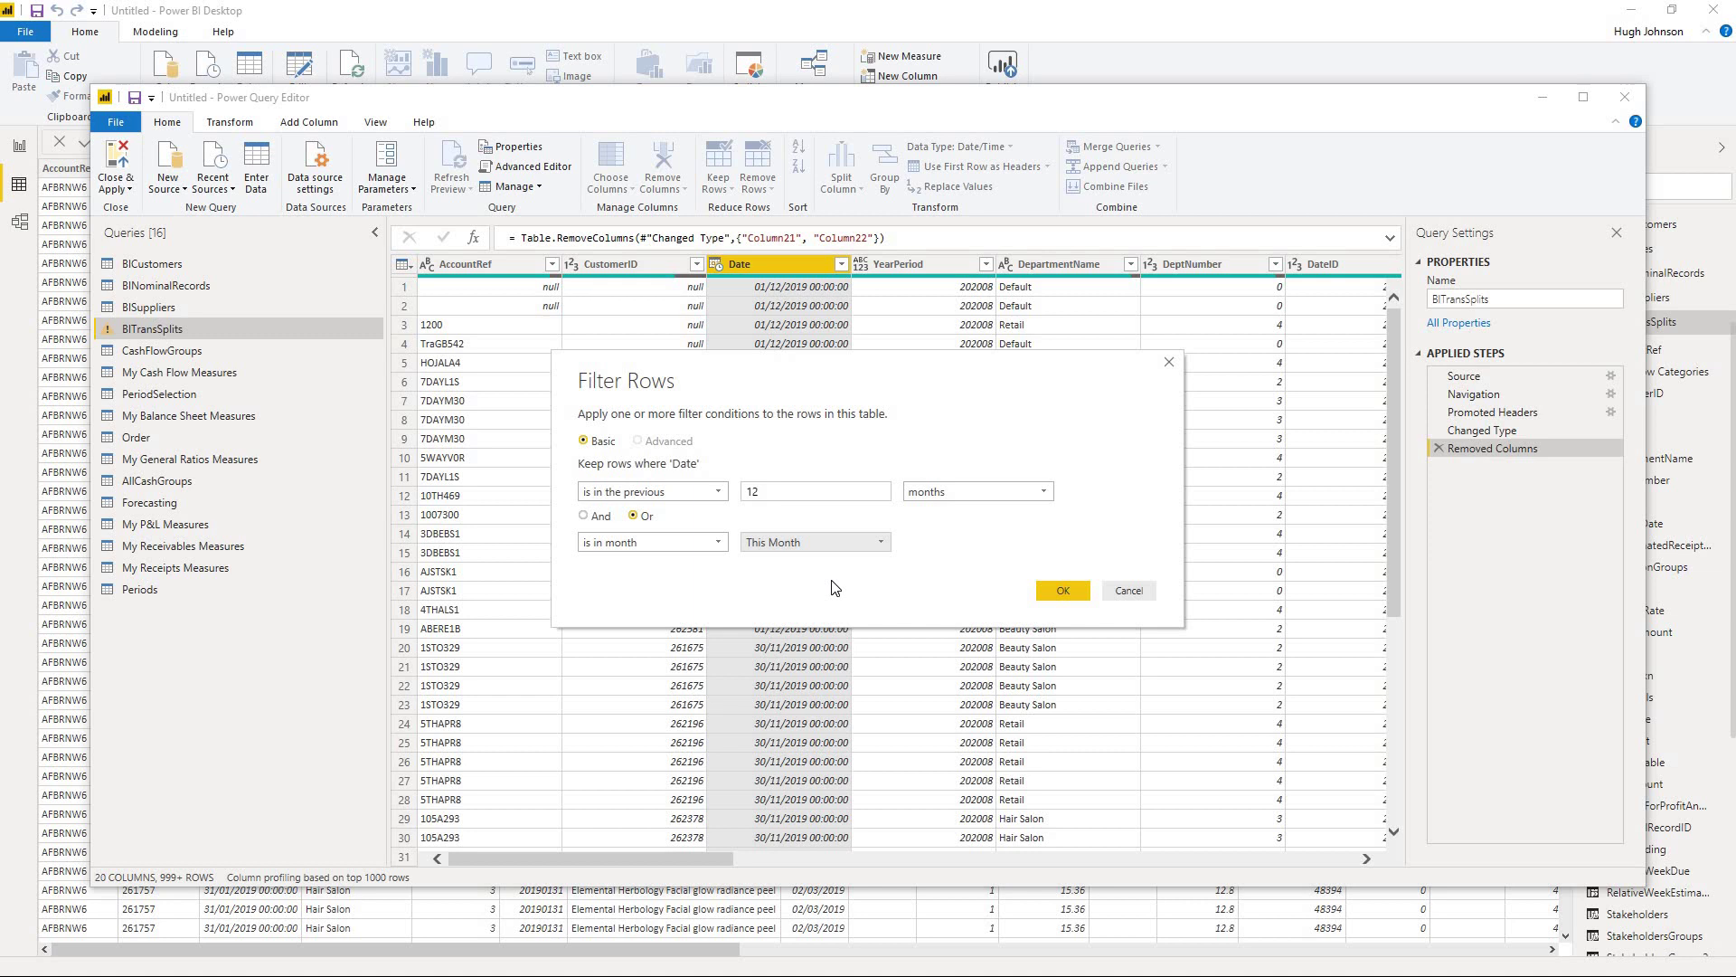
left_click(1066, 588)
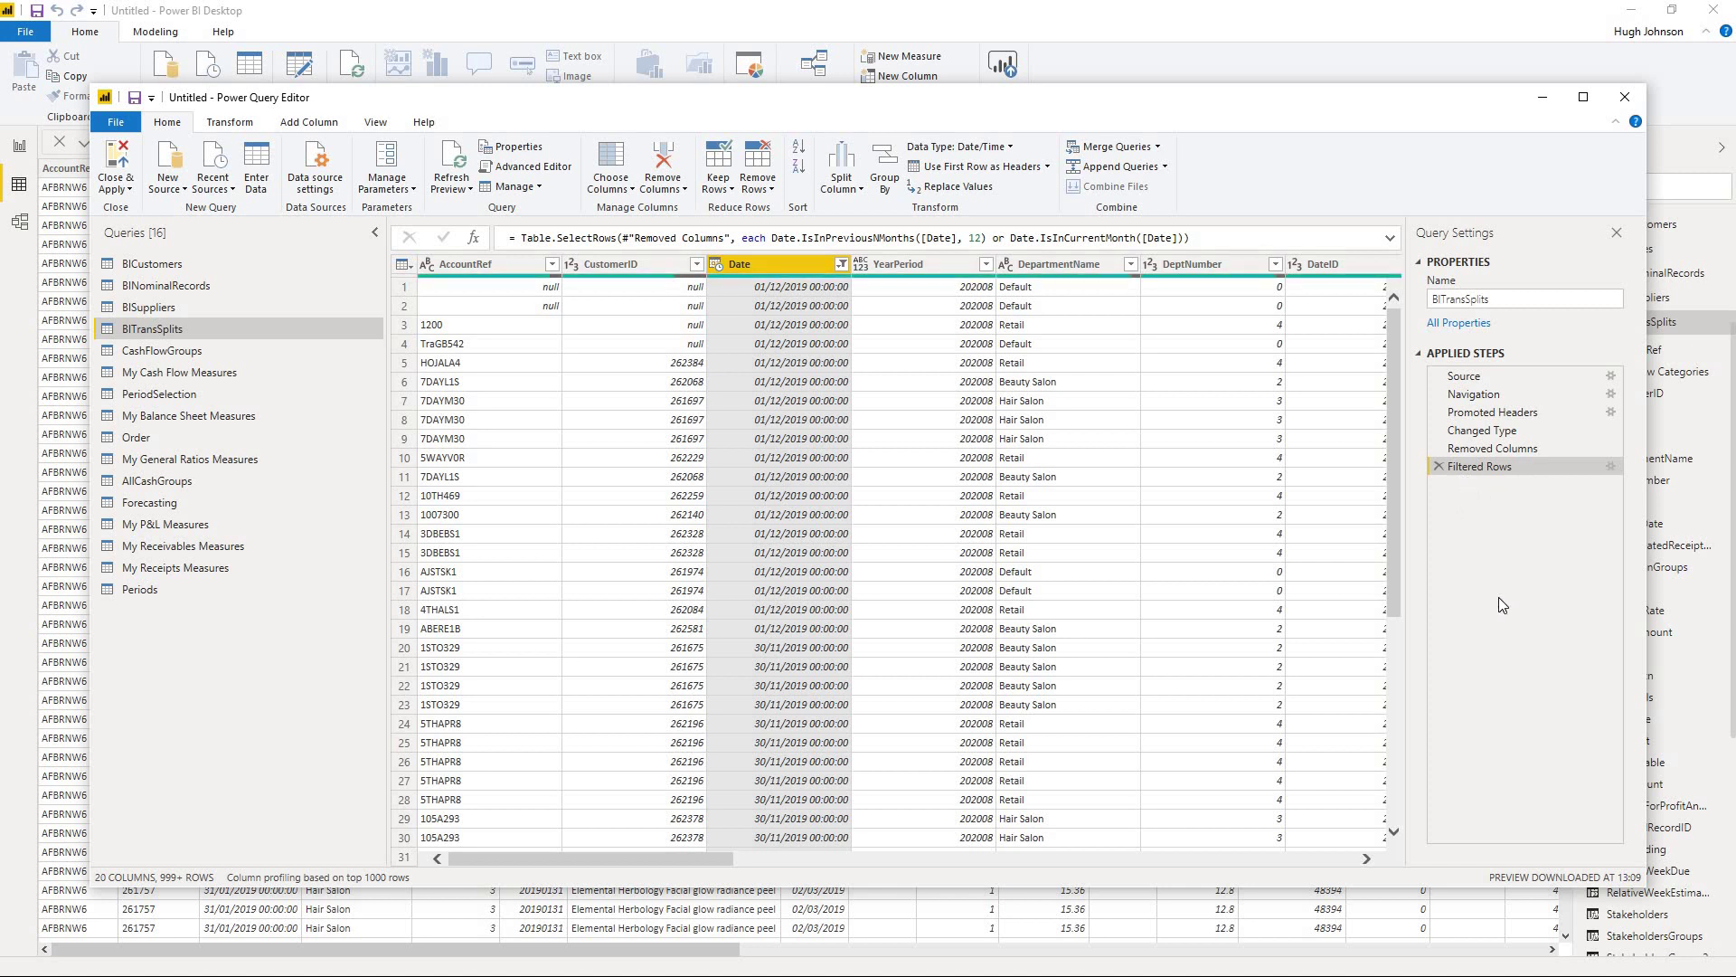
Step: Close & Apply the query, then go to the Intro report page and select the first example's text
left_click(117, 160)
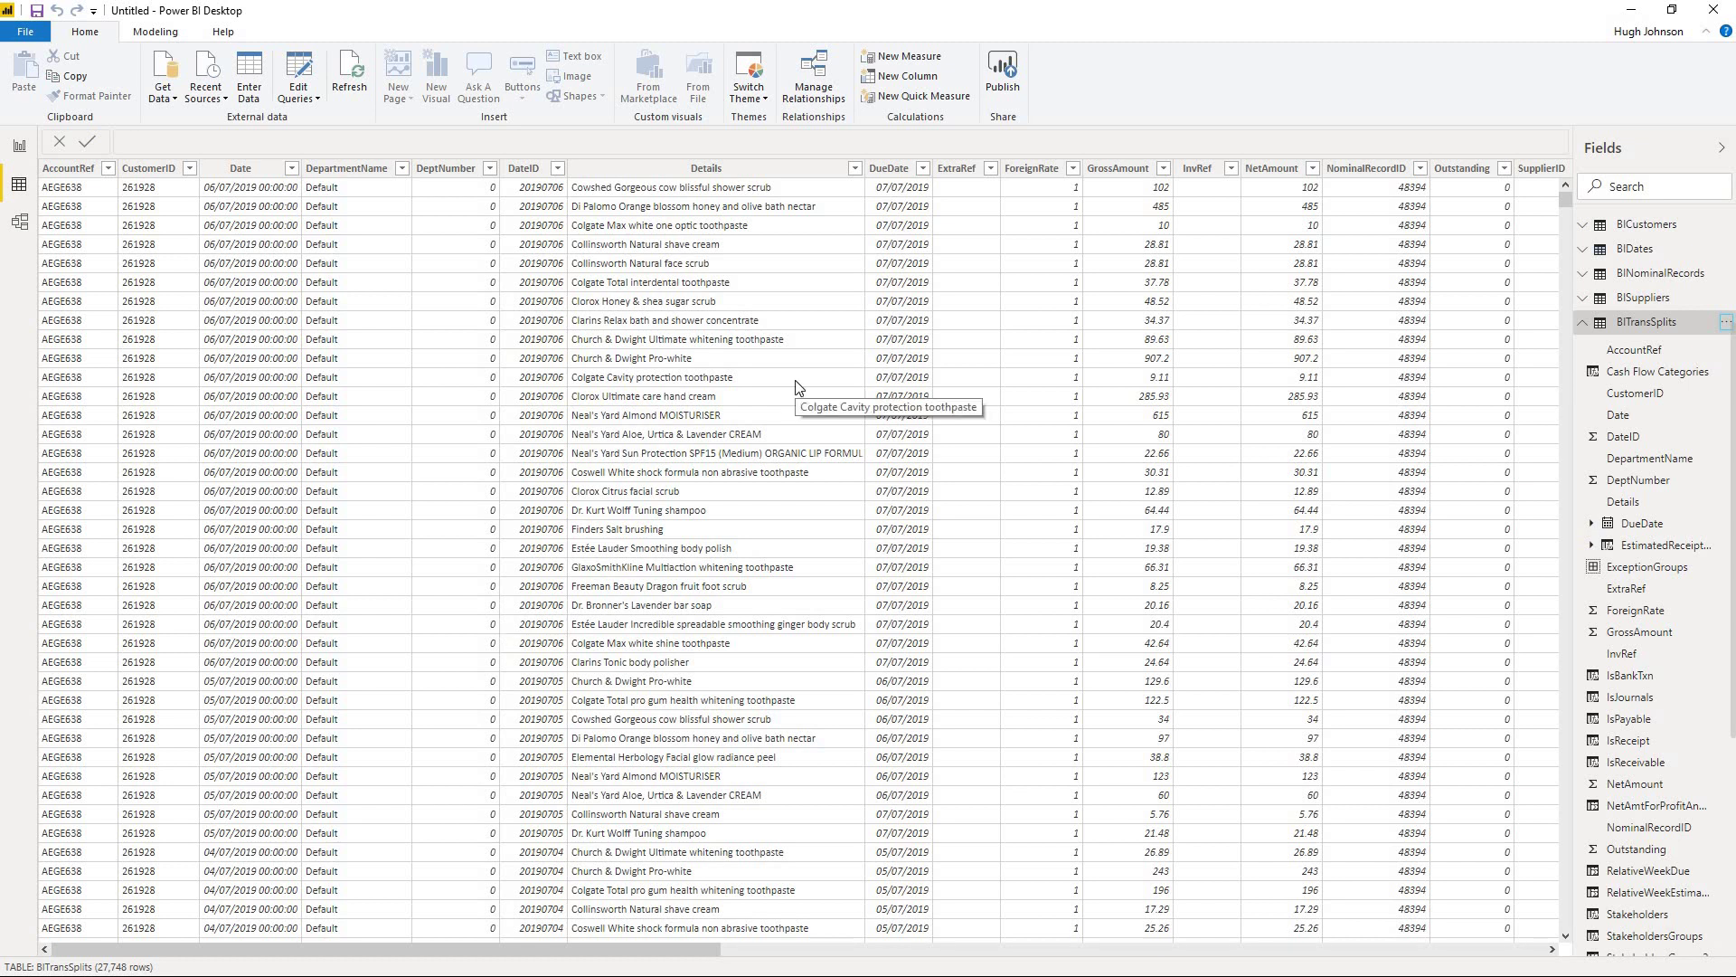
left_click(1726, 328)
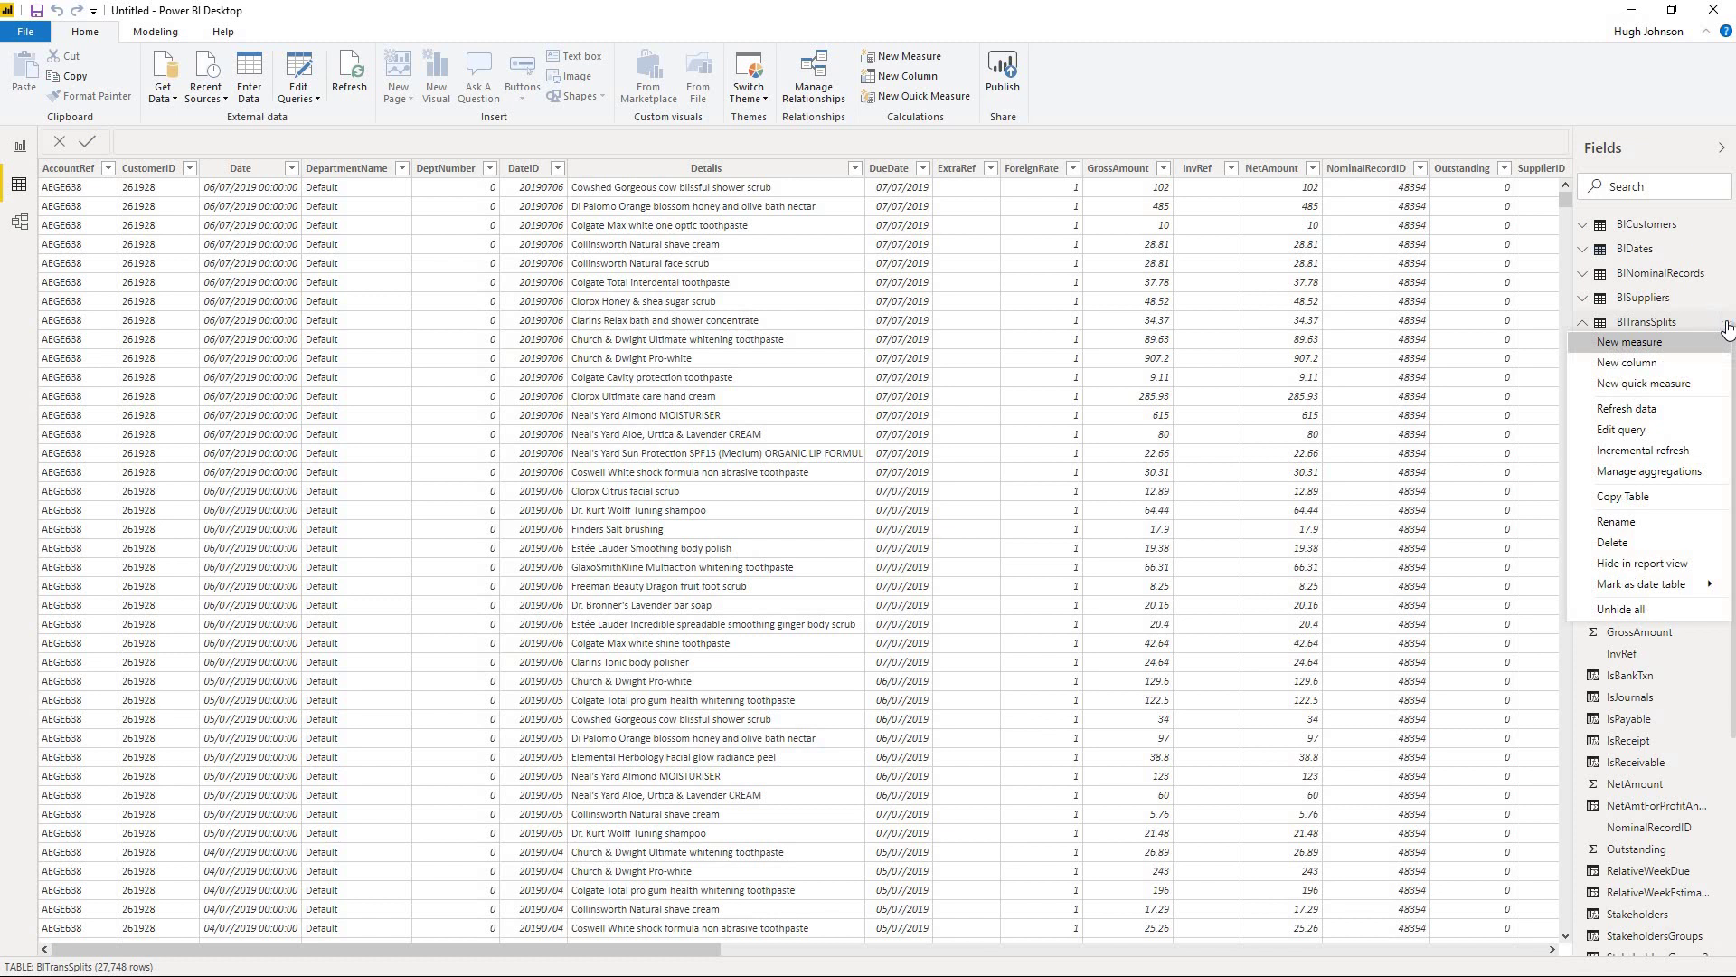
left_click(1185, 379)
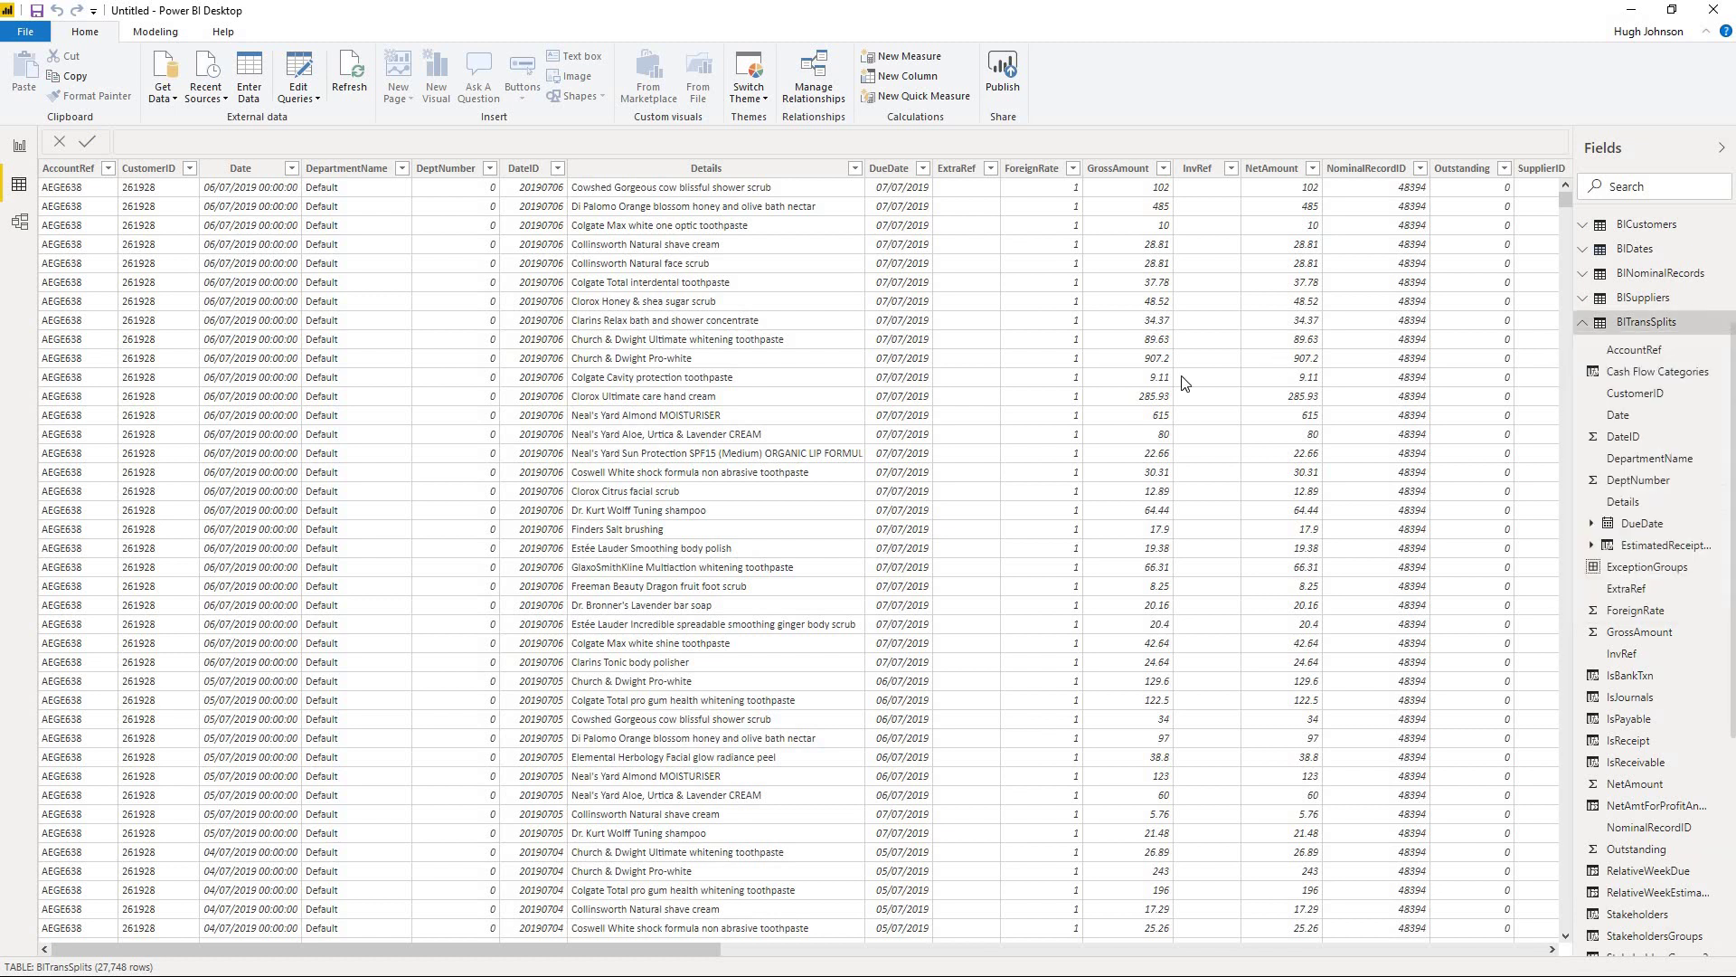
left_click(19, 146)
left_click_drag(80, 253, 768, 278)
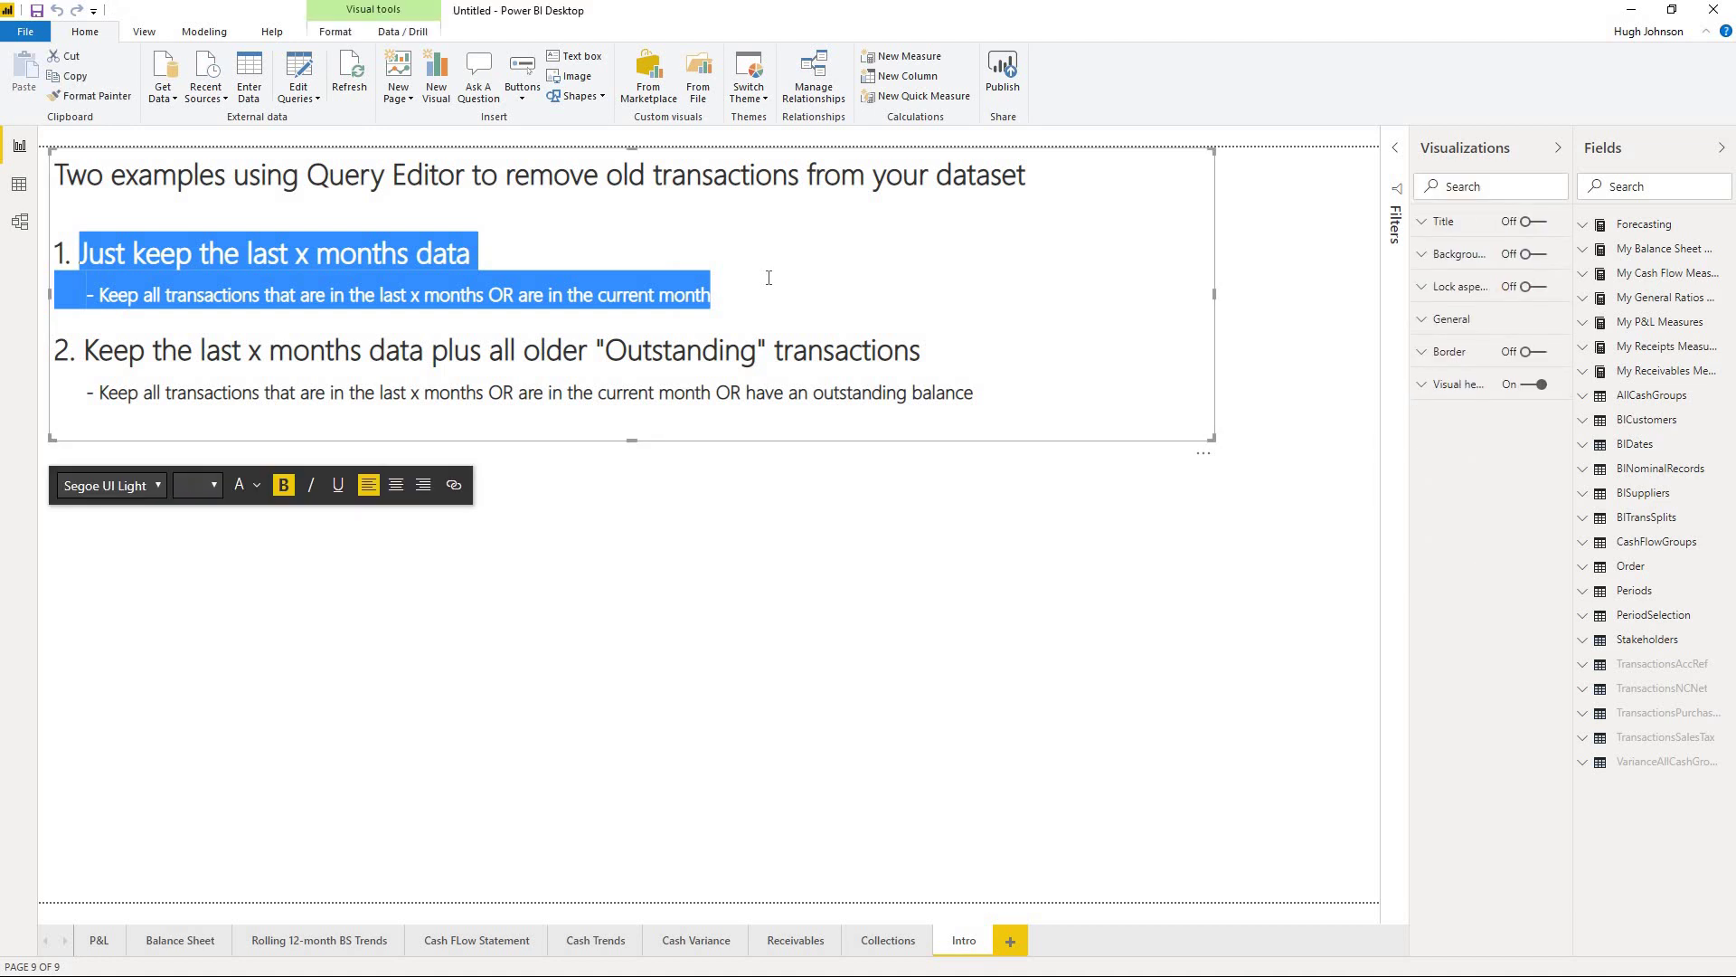
left_click(915, 640)
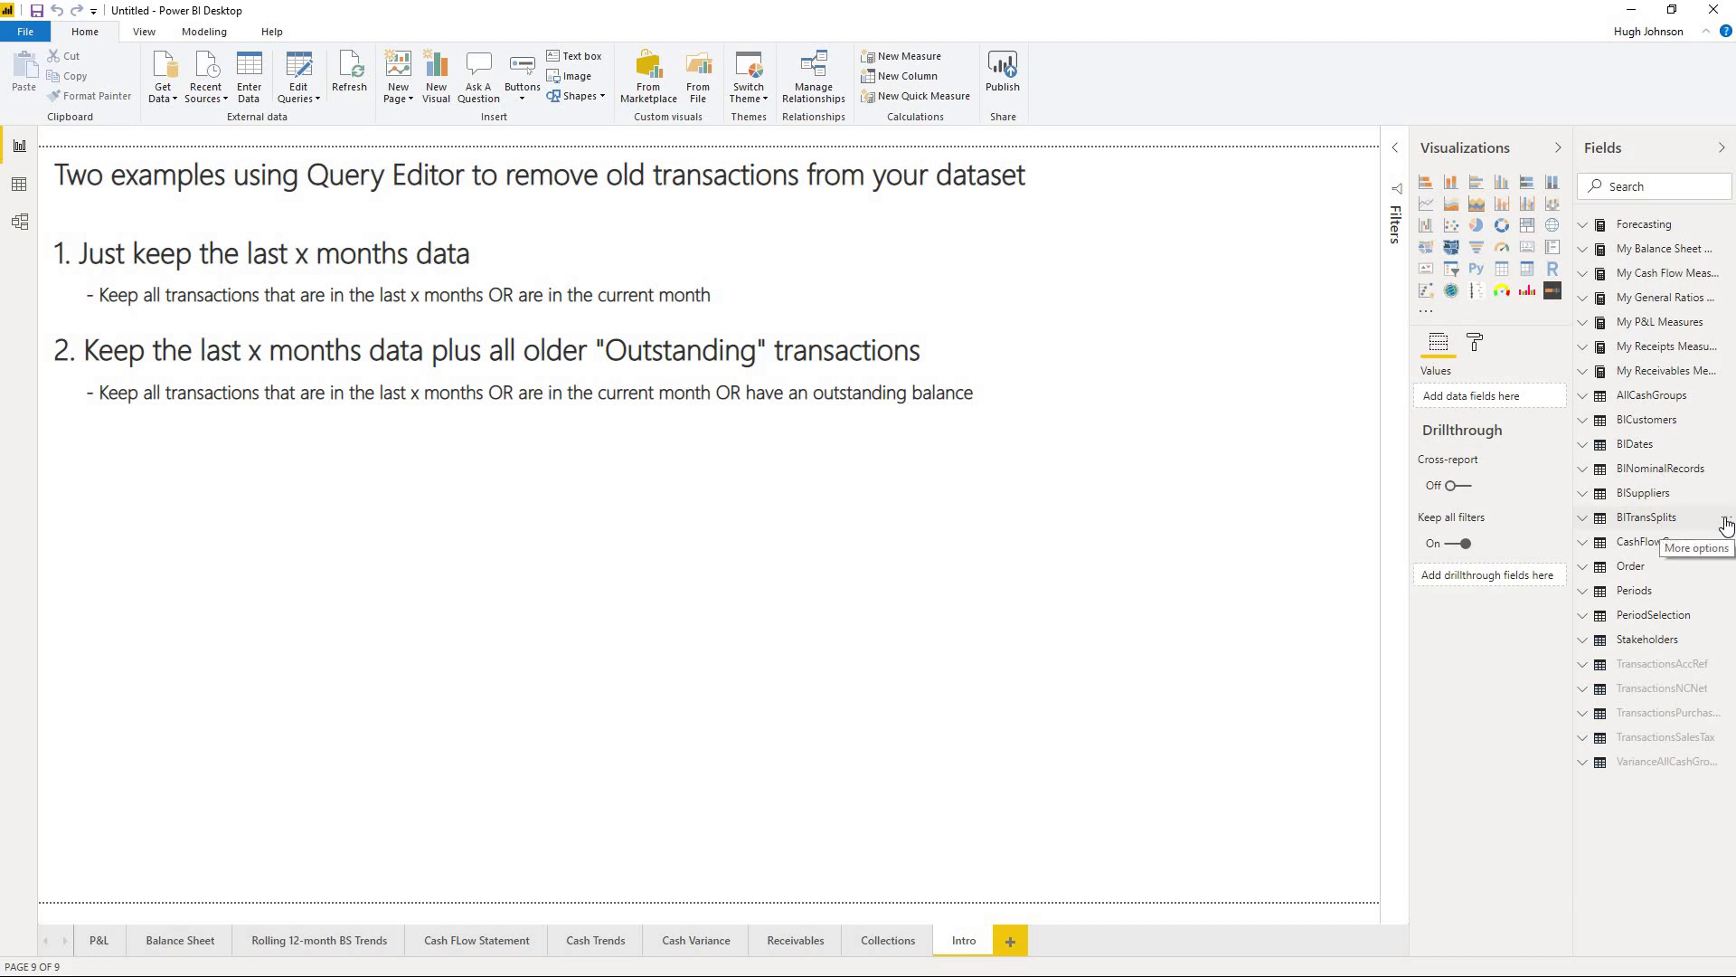
Step: Reopen BITransSplits for editing and delete its Filtered Rows step
left_click(1727, 524)
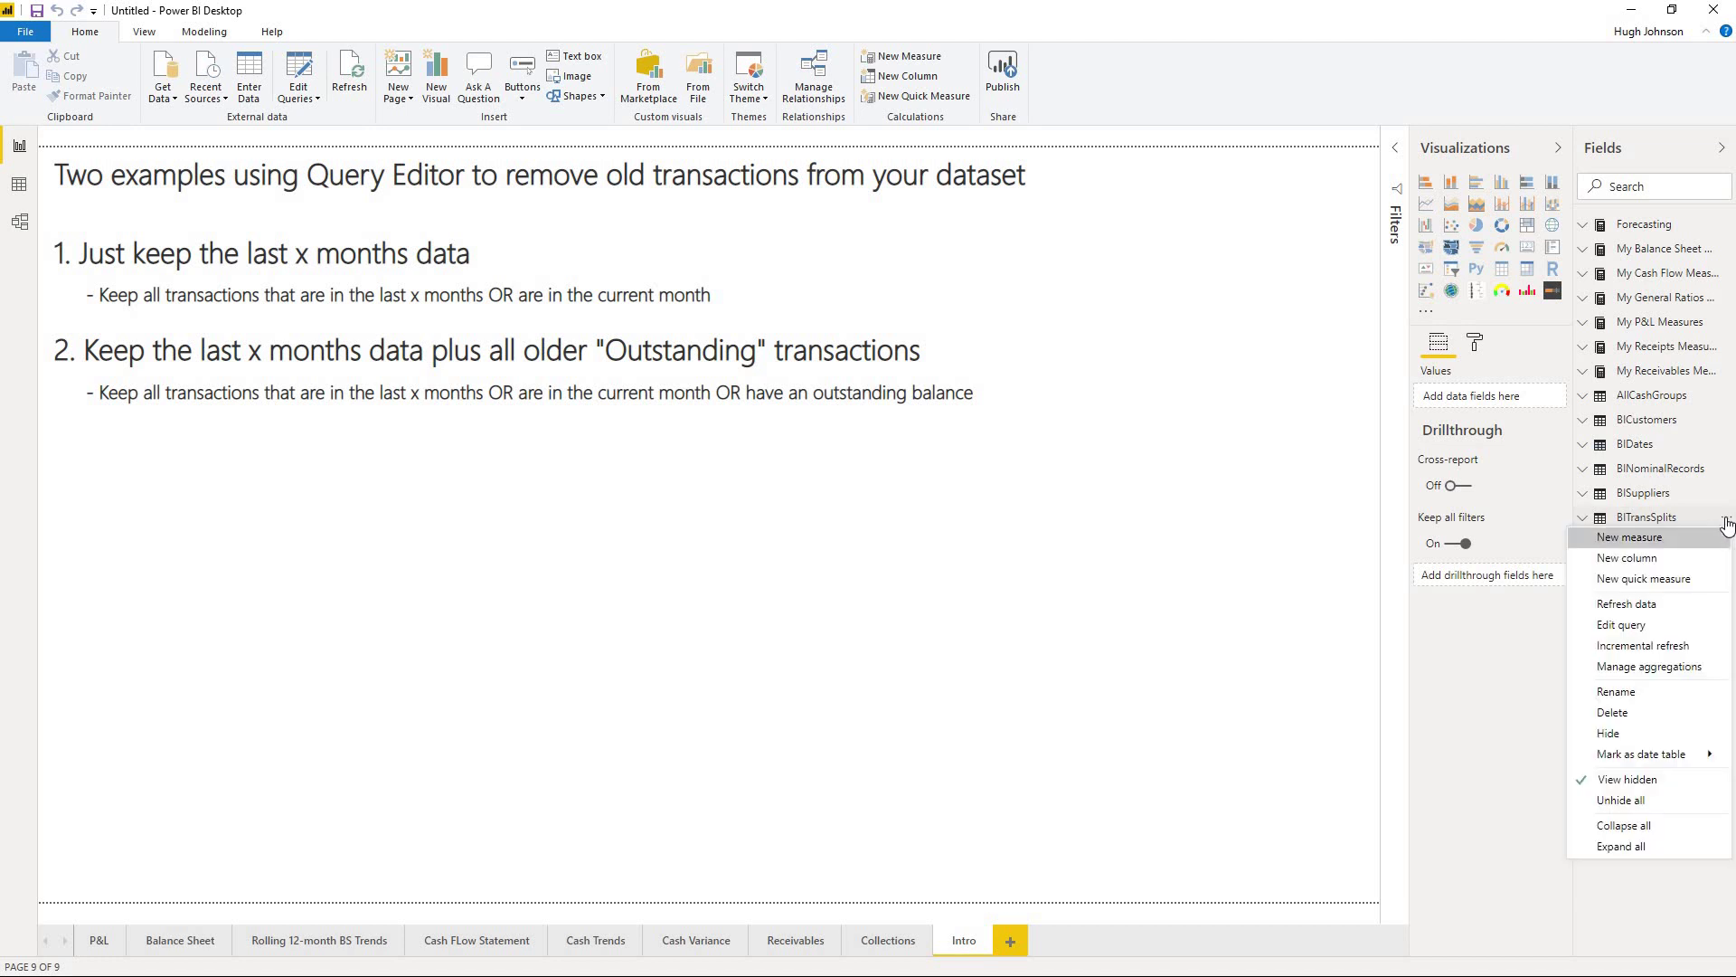
left_click(1626, 624)
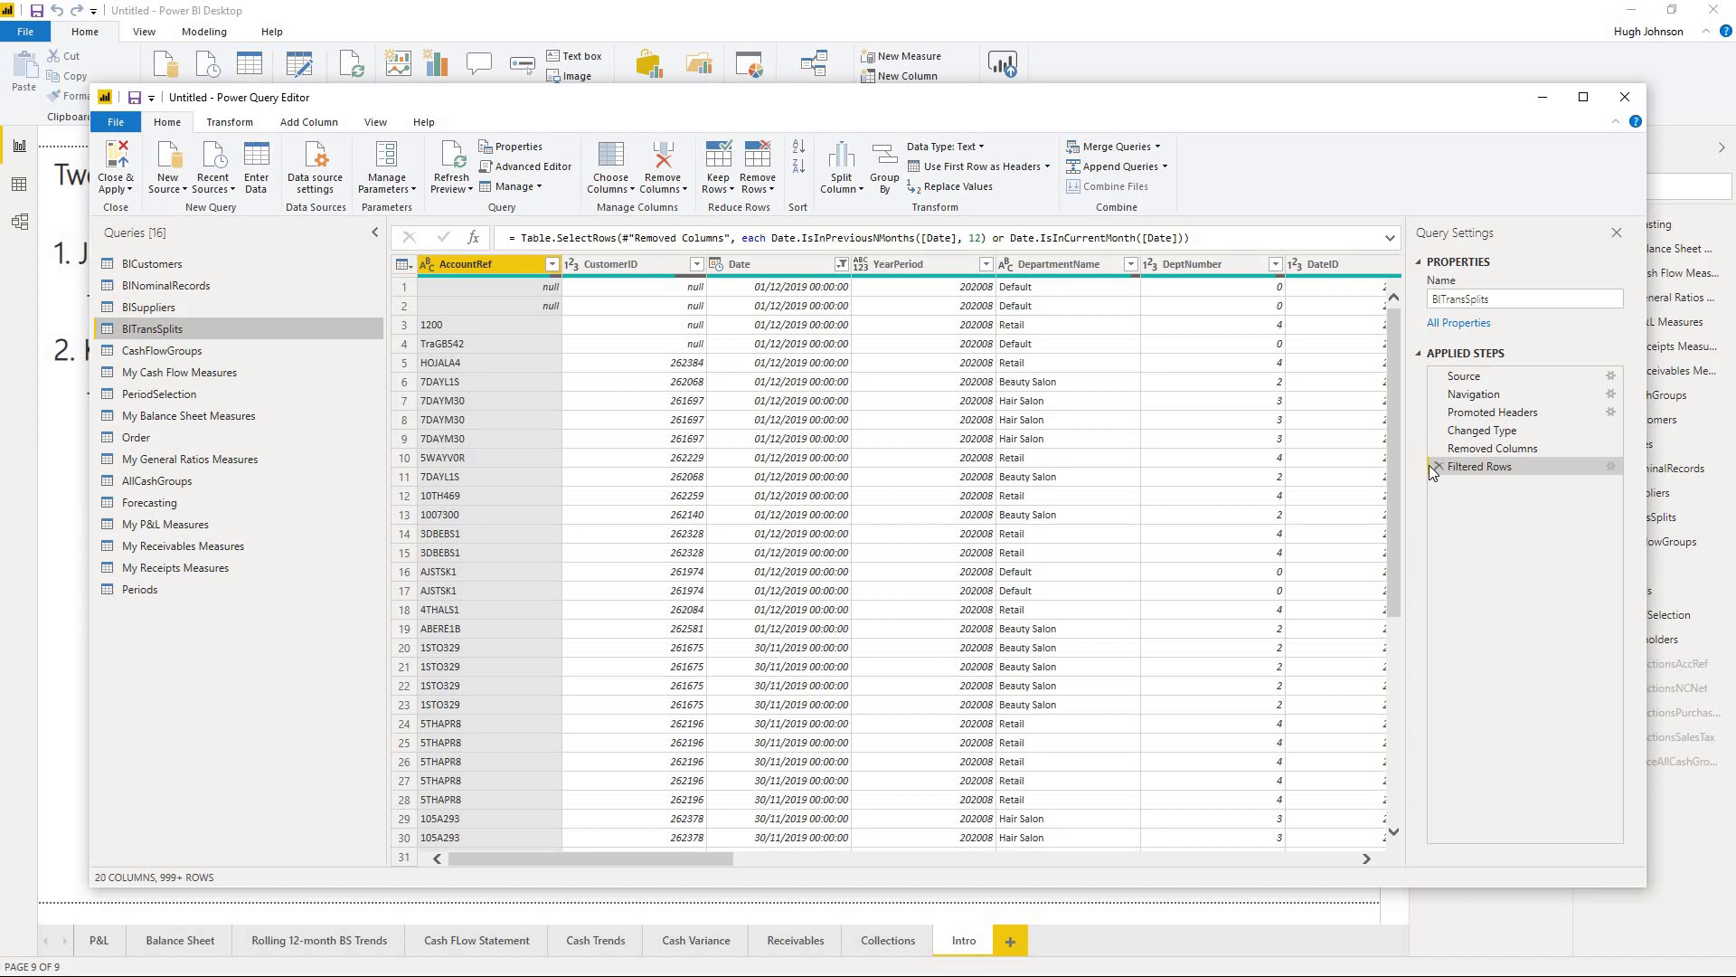
left_click(1437, 467)
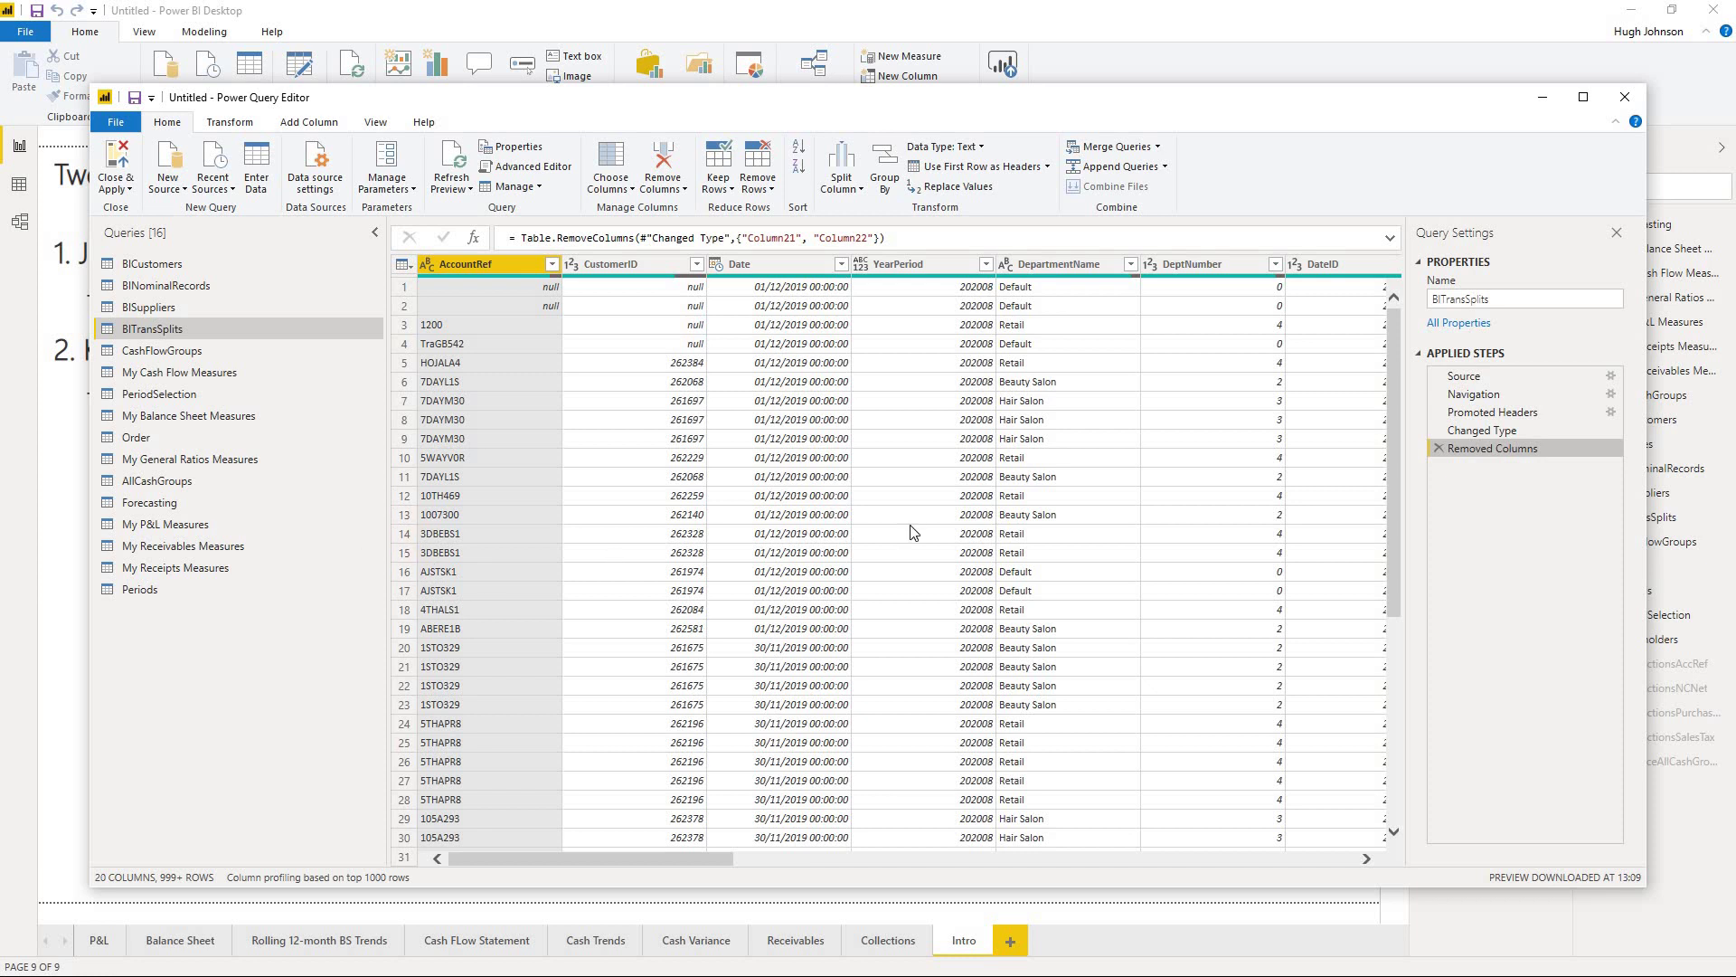
Step: Add a Custom column with the formula Date.IsInPreviousNMonths([Date], 12)
left_click(308, 122)
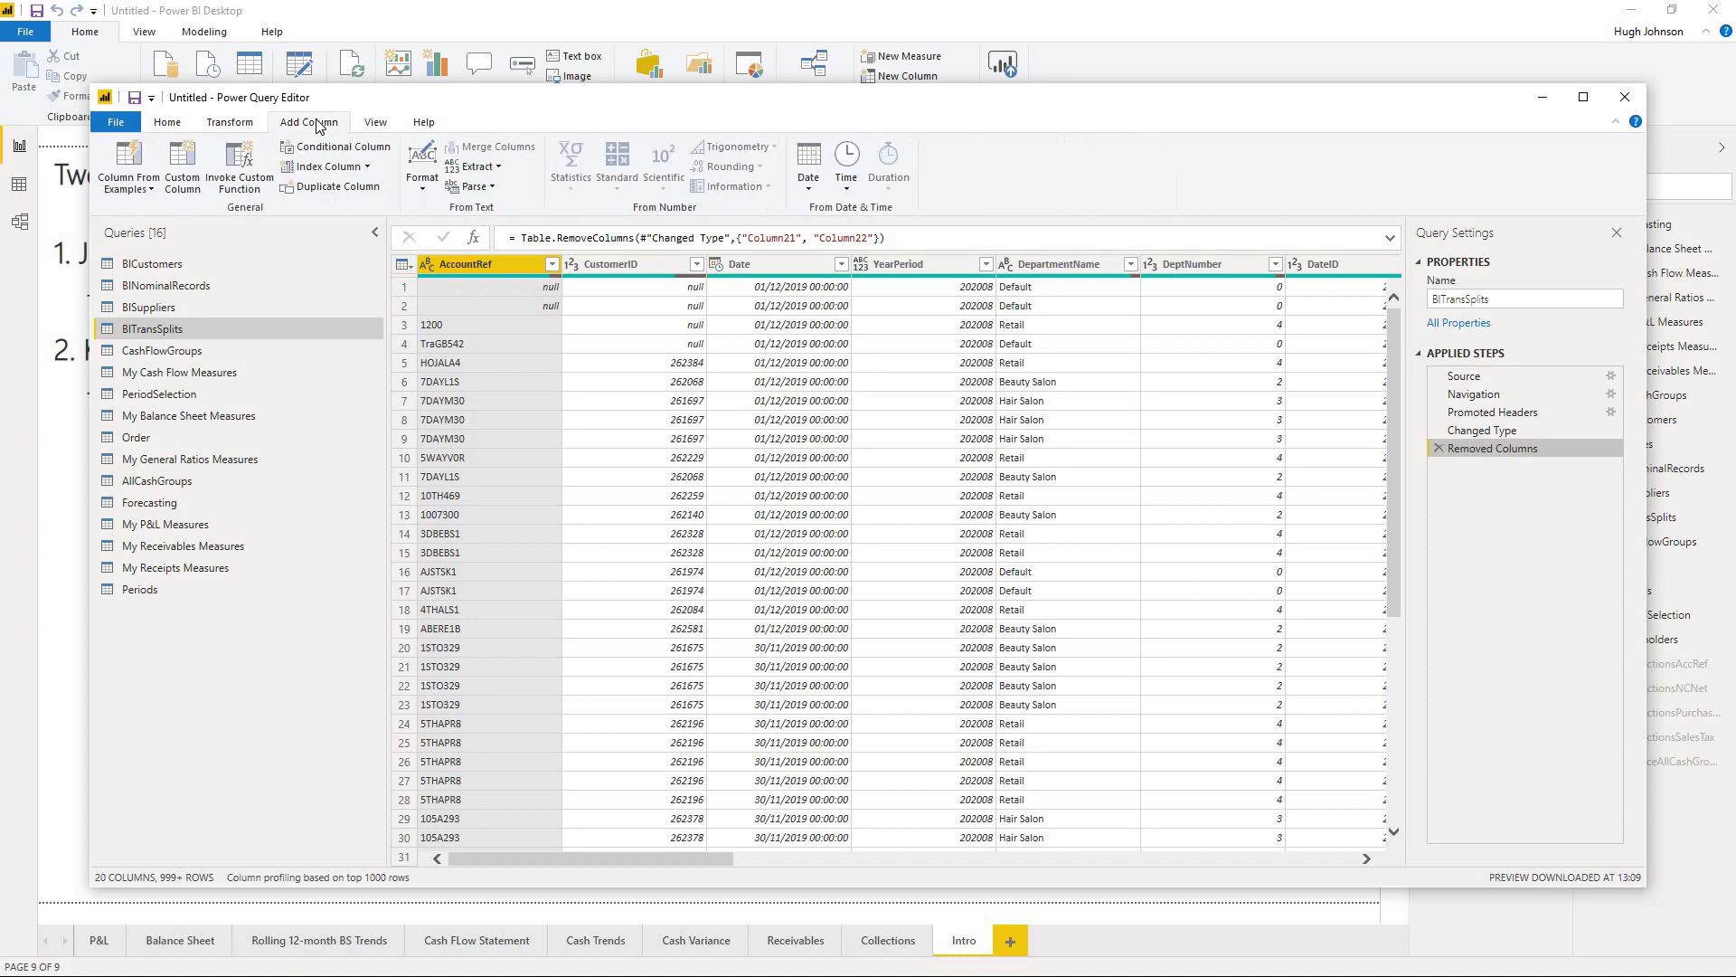
left_click(178, 163)
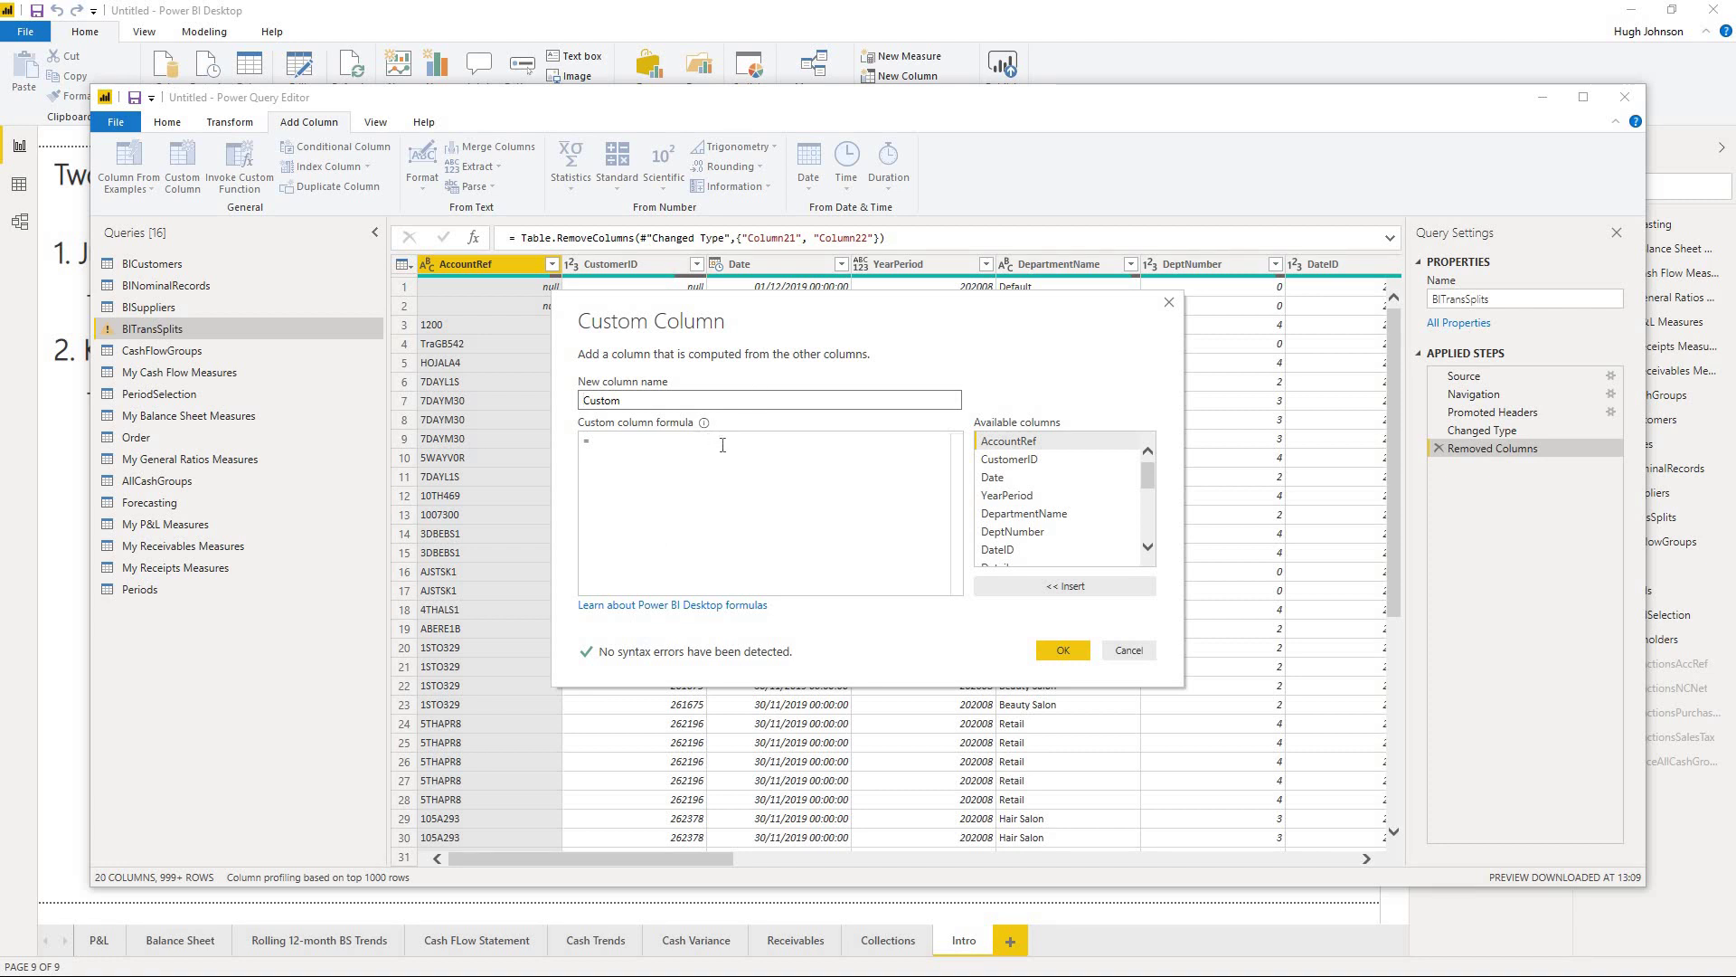
left_click(722, 445)
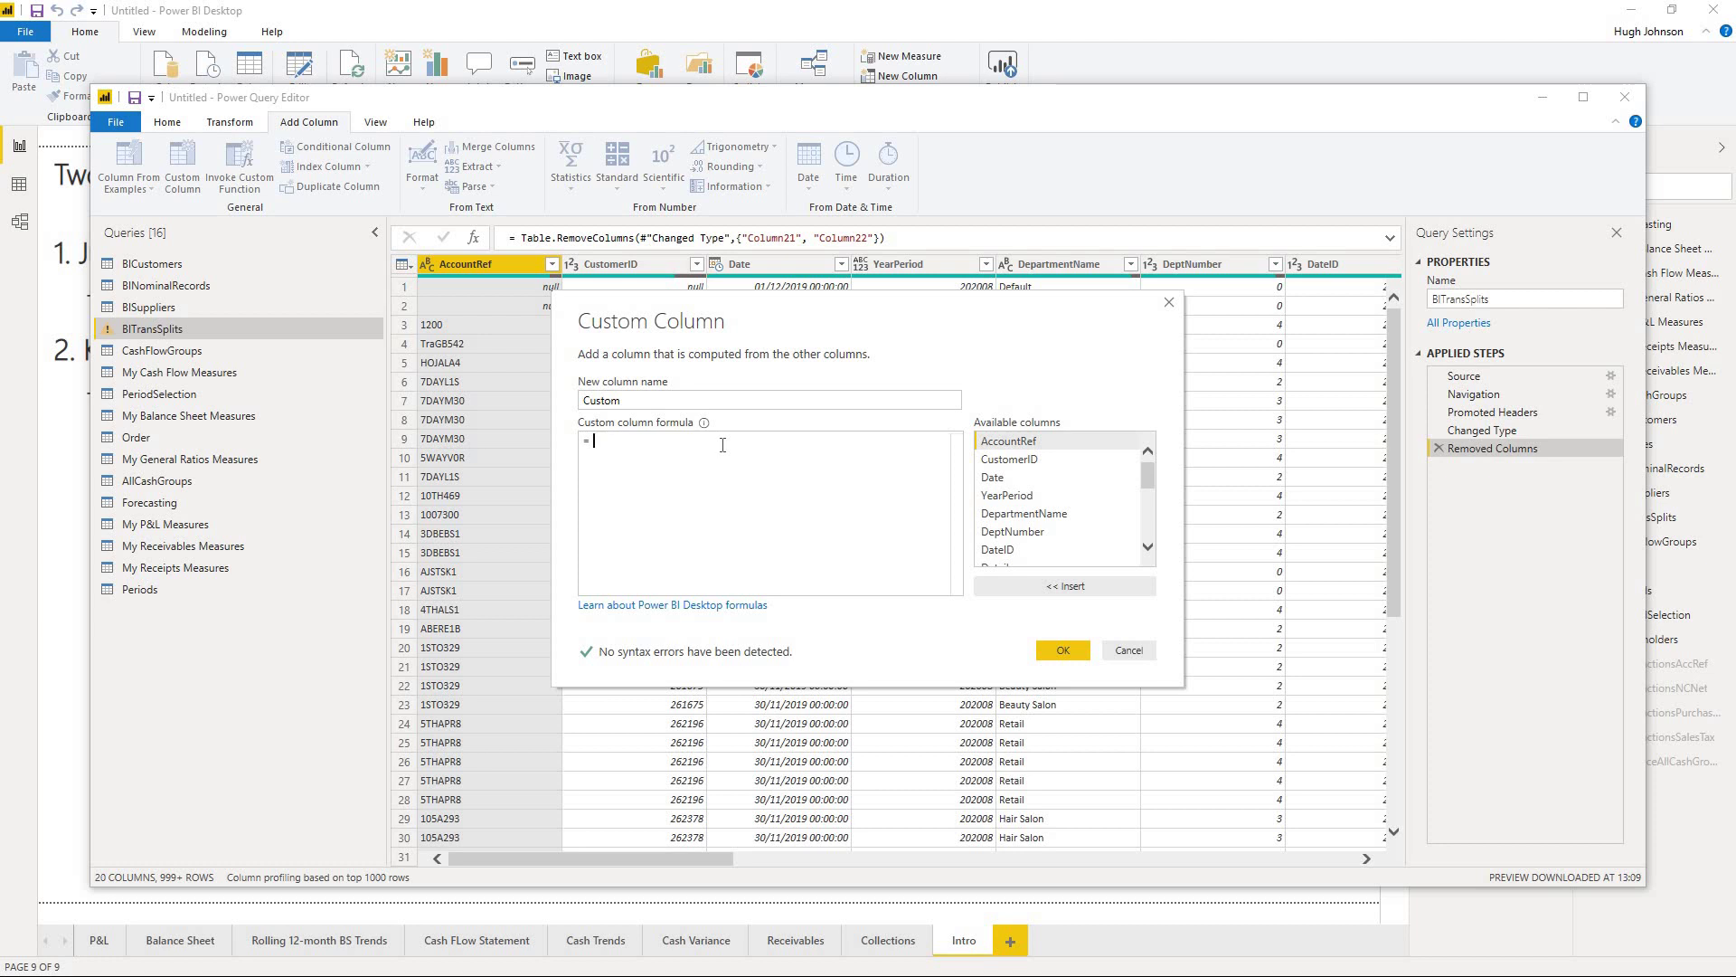
type("date.")
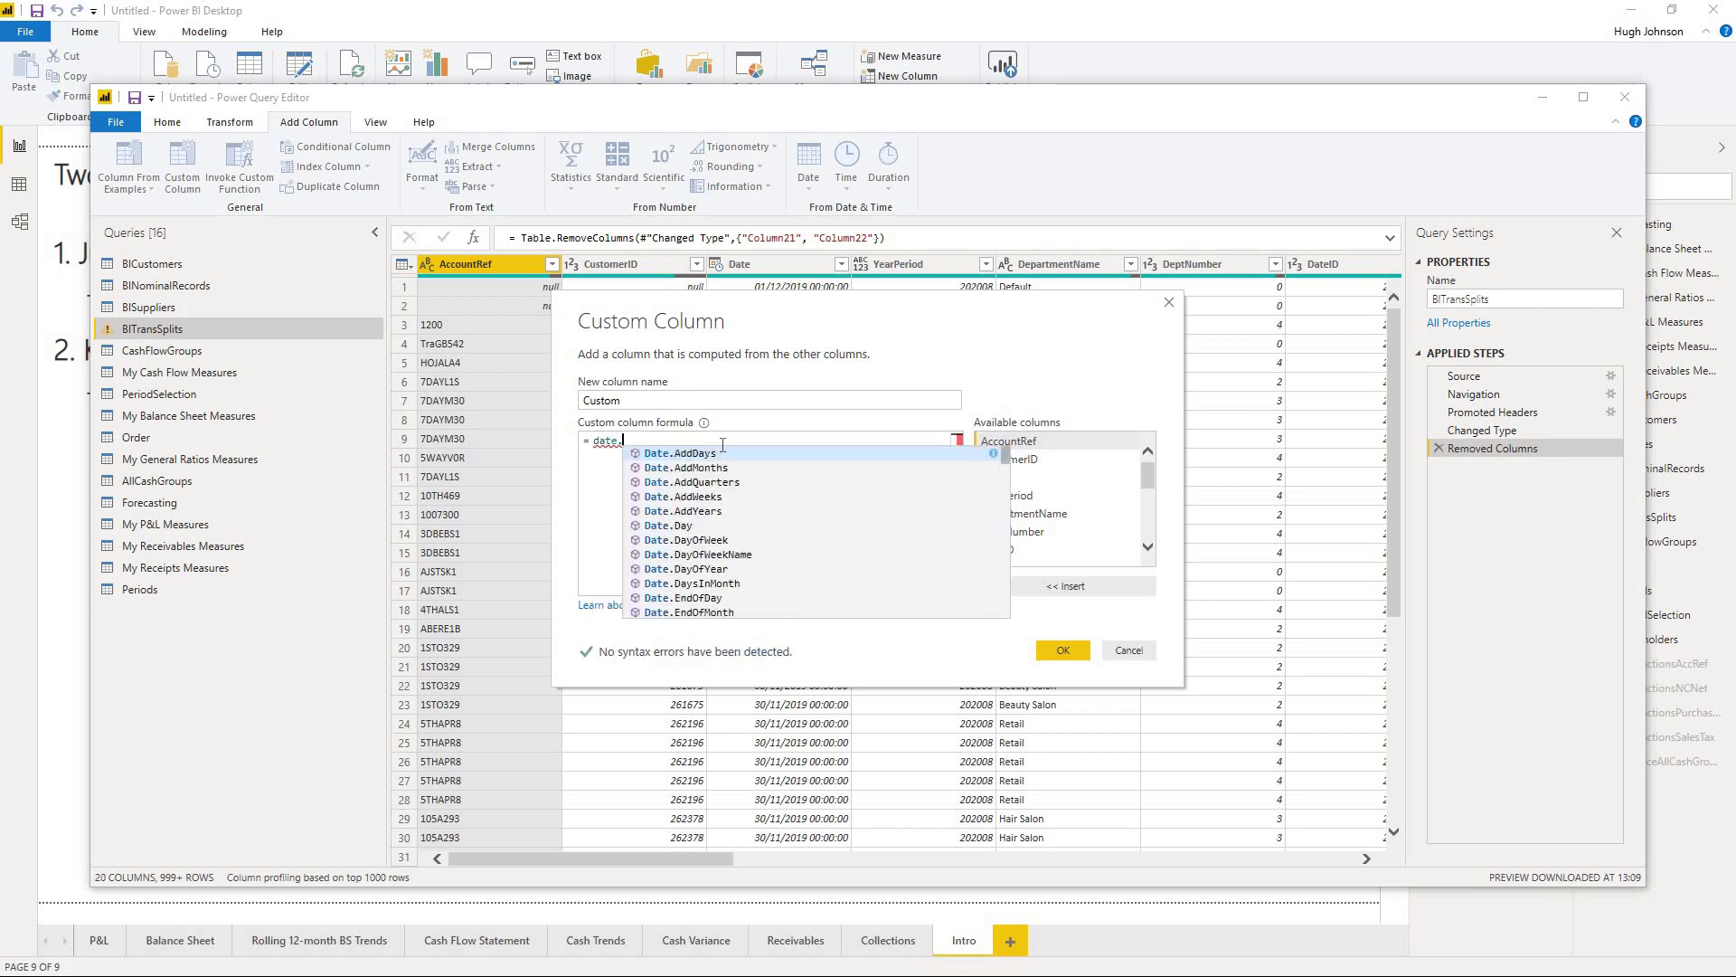
type("isn")
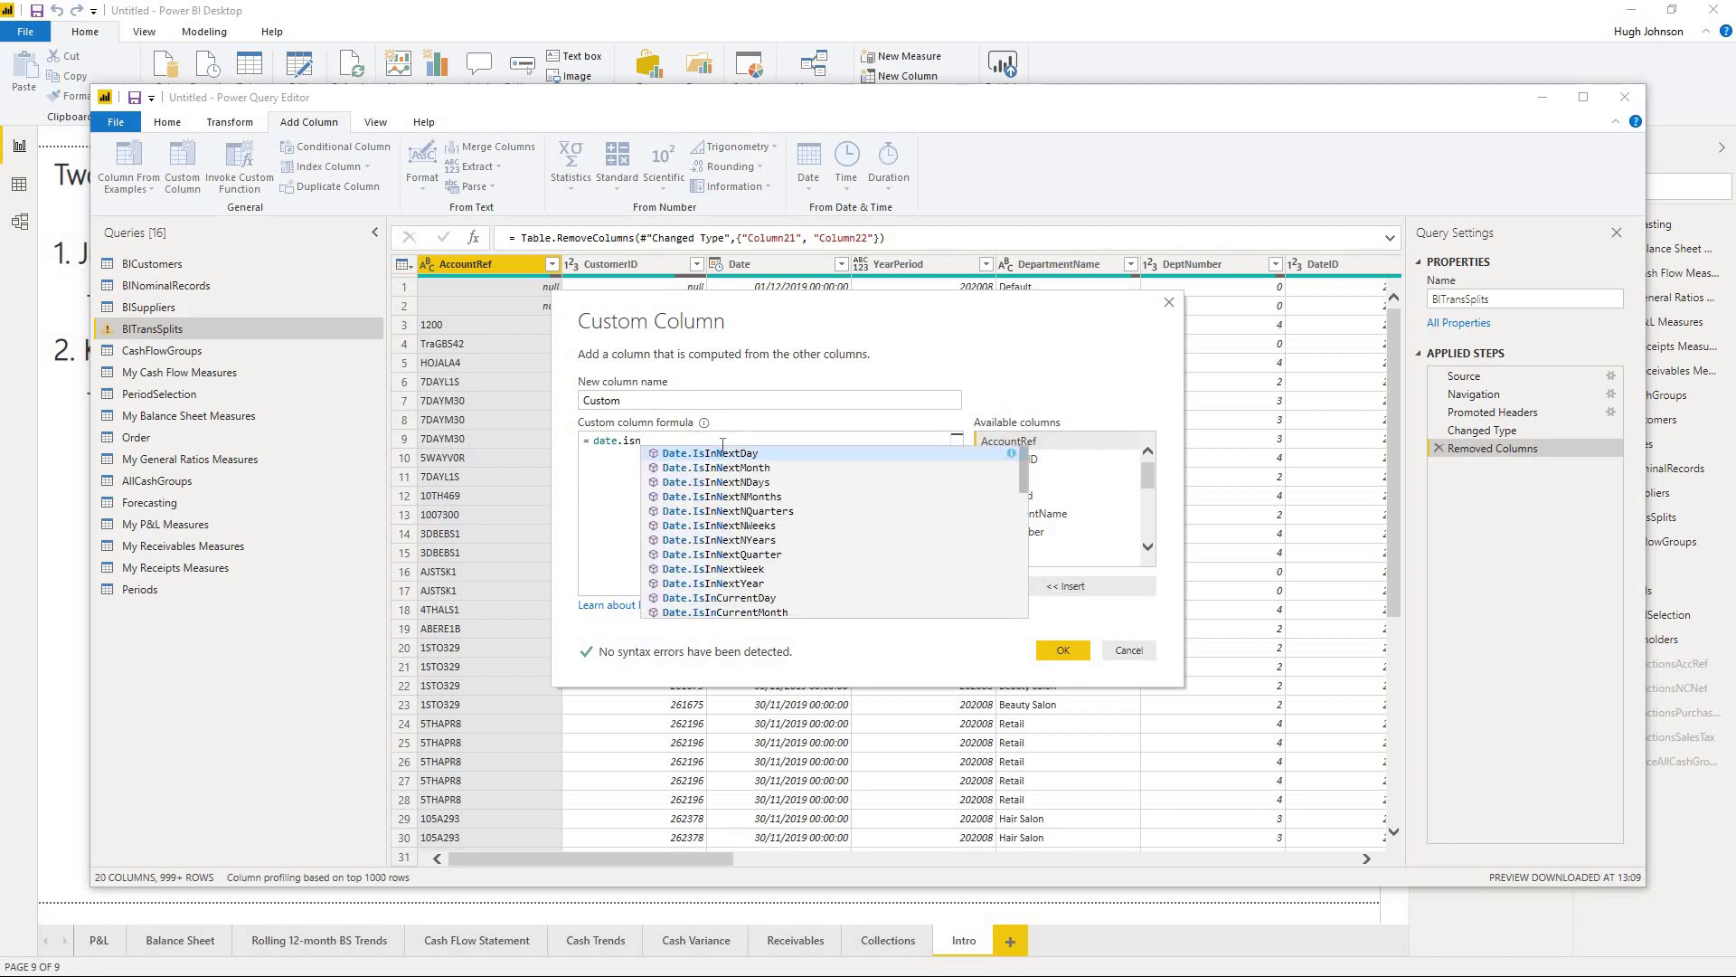
type("pre")
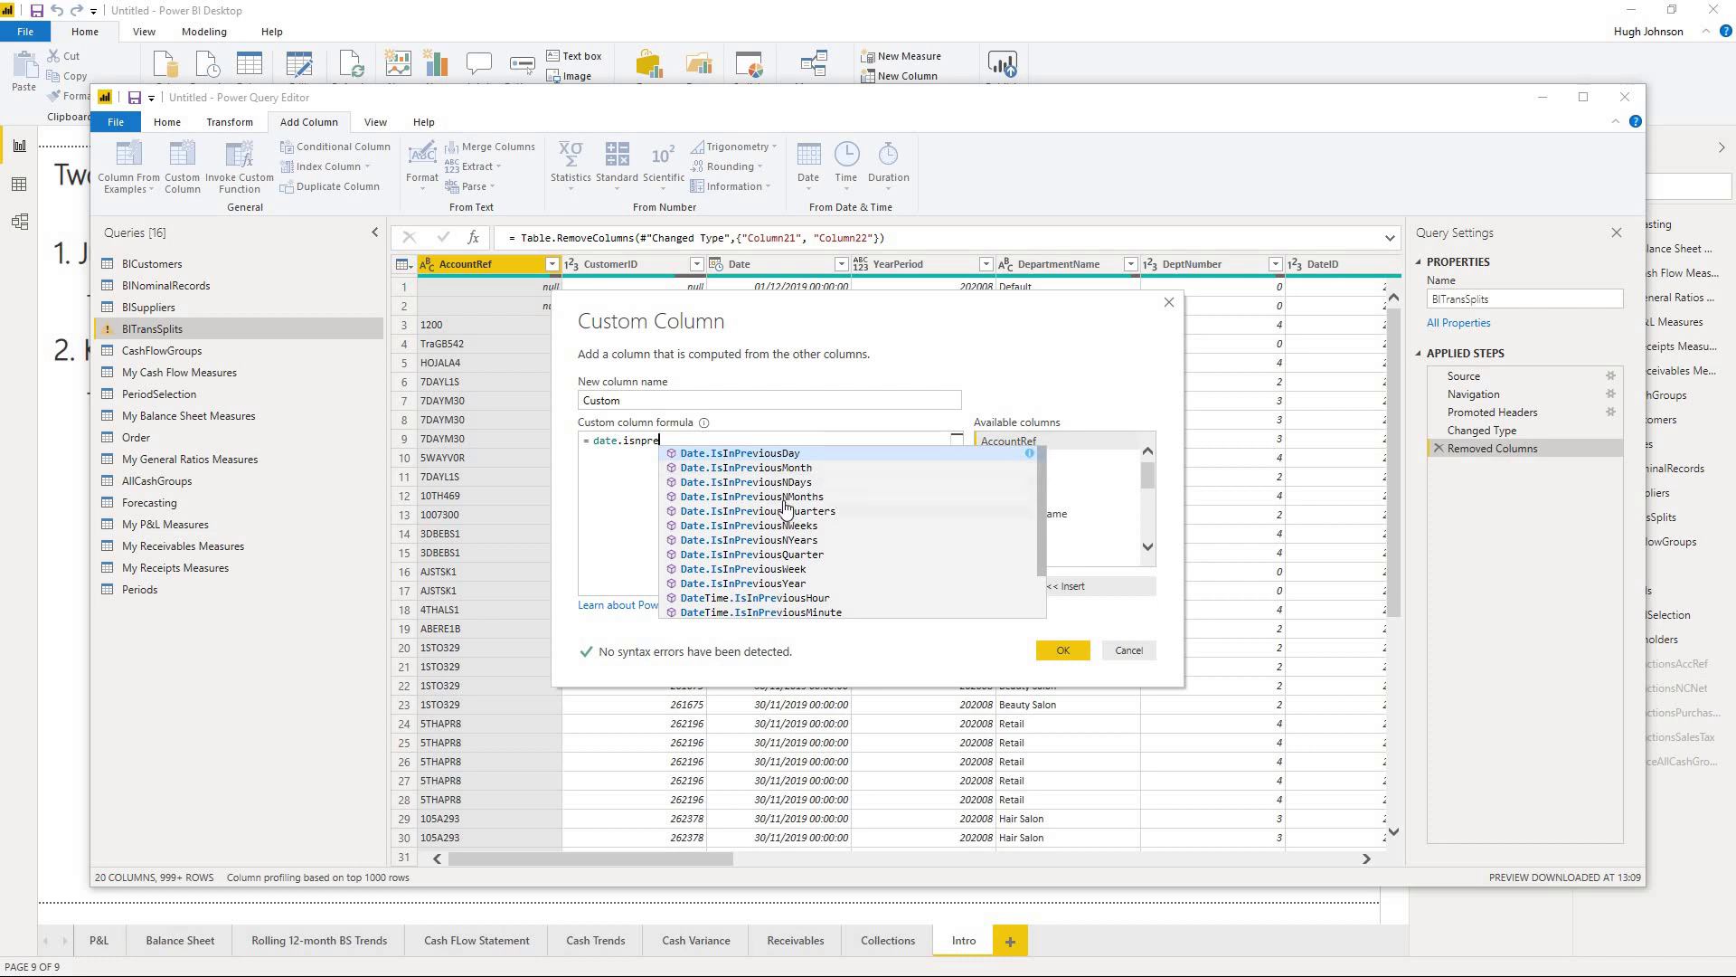
left_click(787, 497)
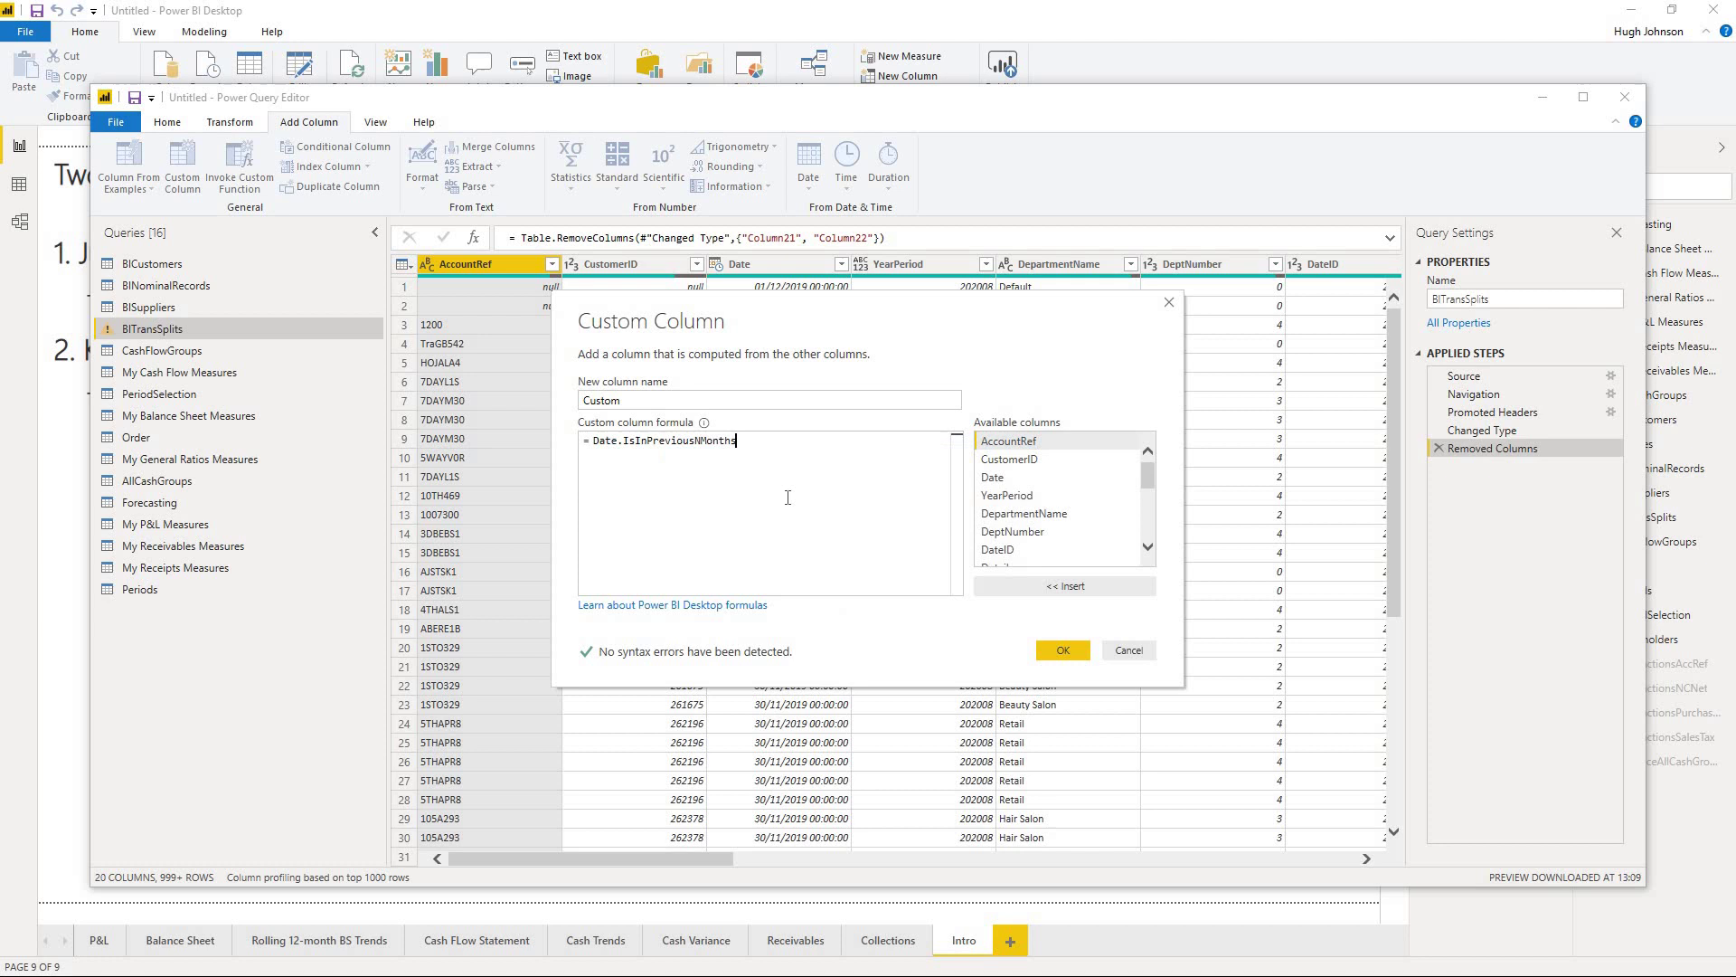
type("(")
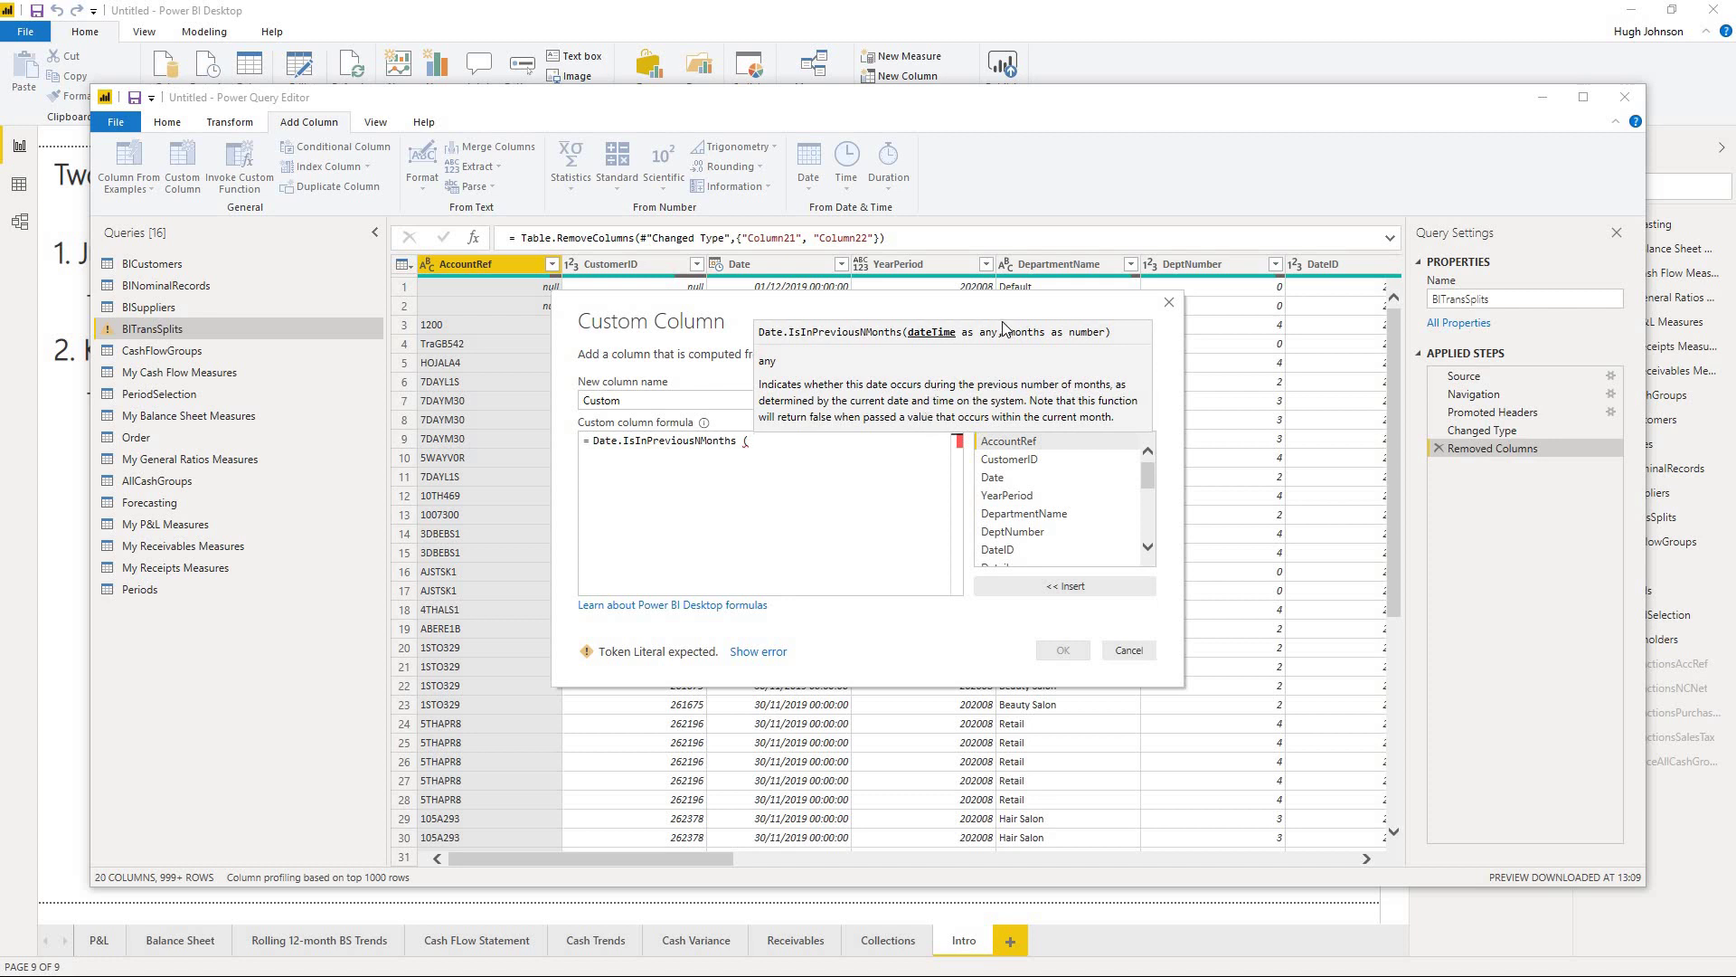
left_click(993, 477)
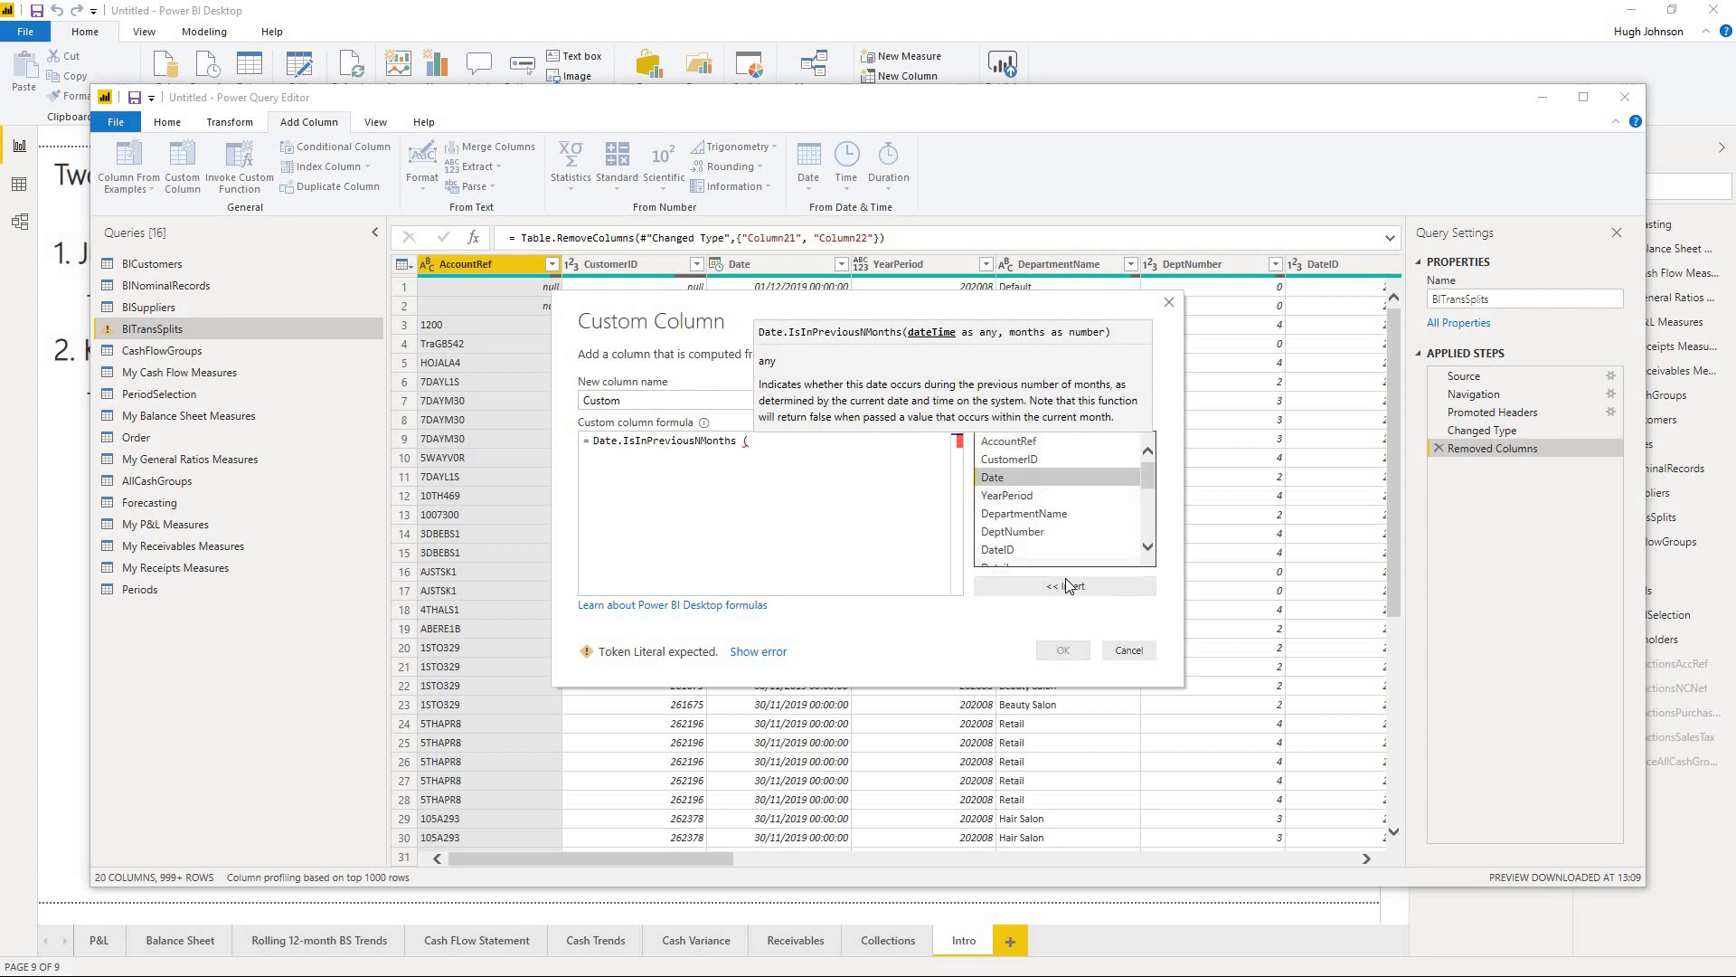
left_click(1067, 586)
left_click(805, 521)
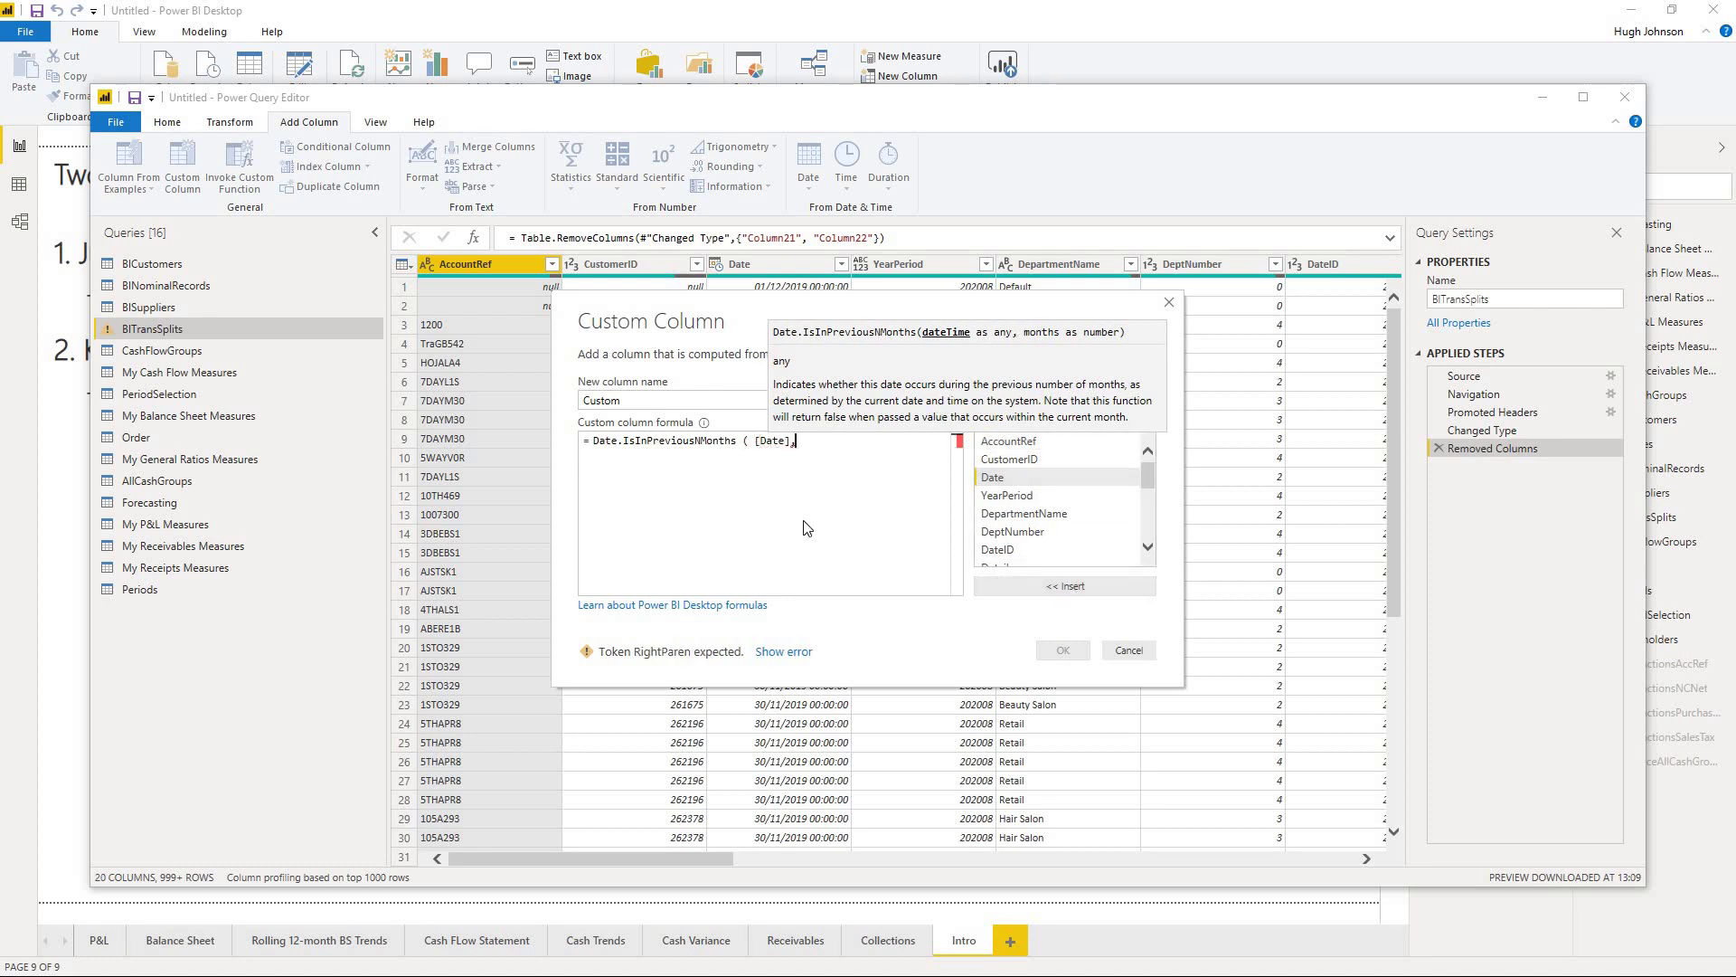
type(", 12 )")
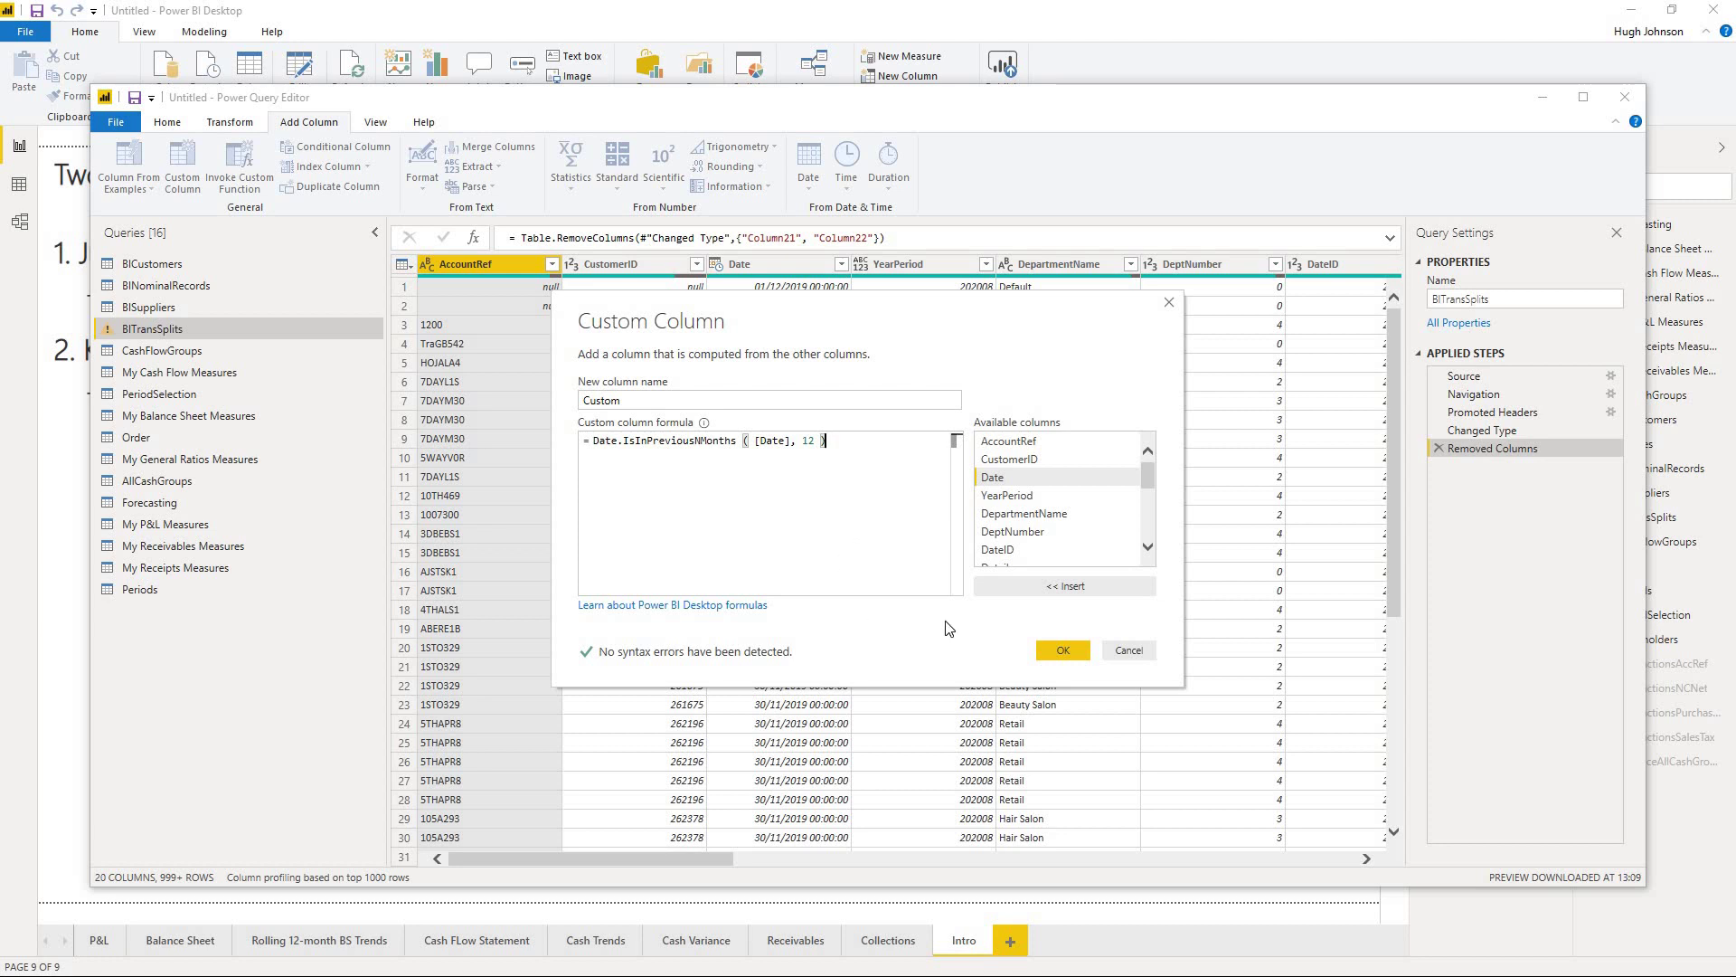
left_click(1062, 650)
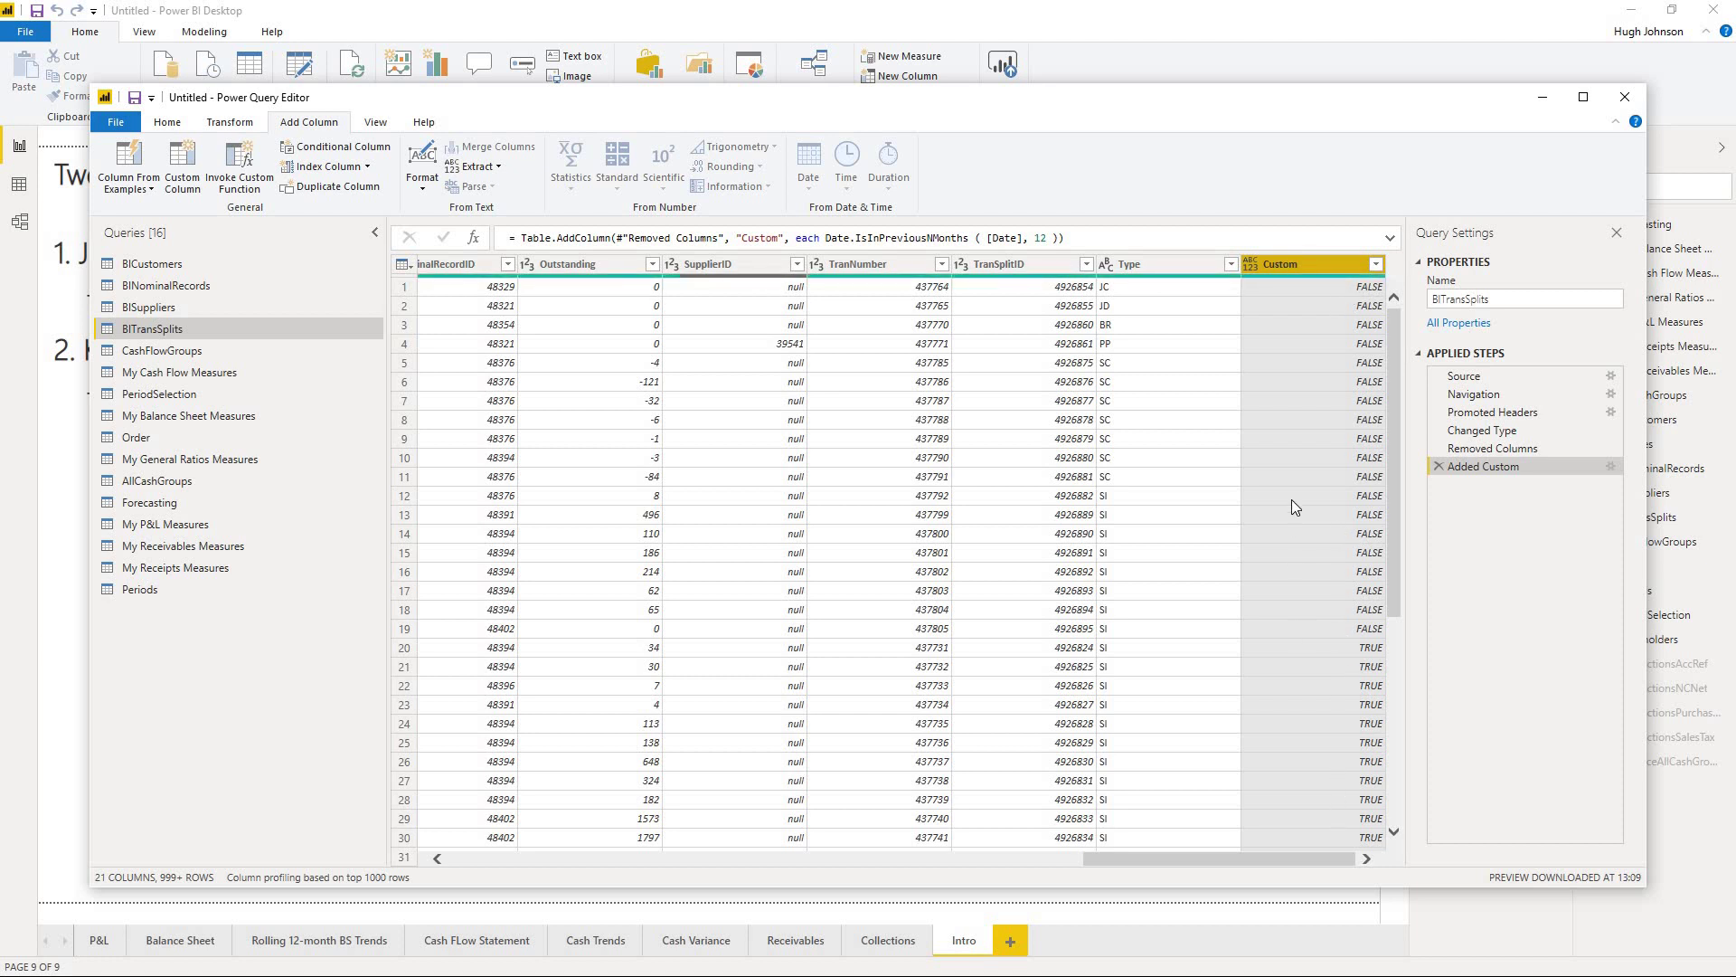
Step: Append 'or Date.IsInCurrentMonth' on a new line of the Custom column formula
left_click(1611, 466)
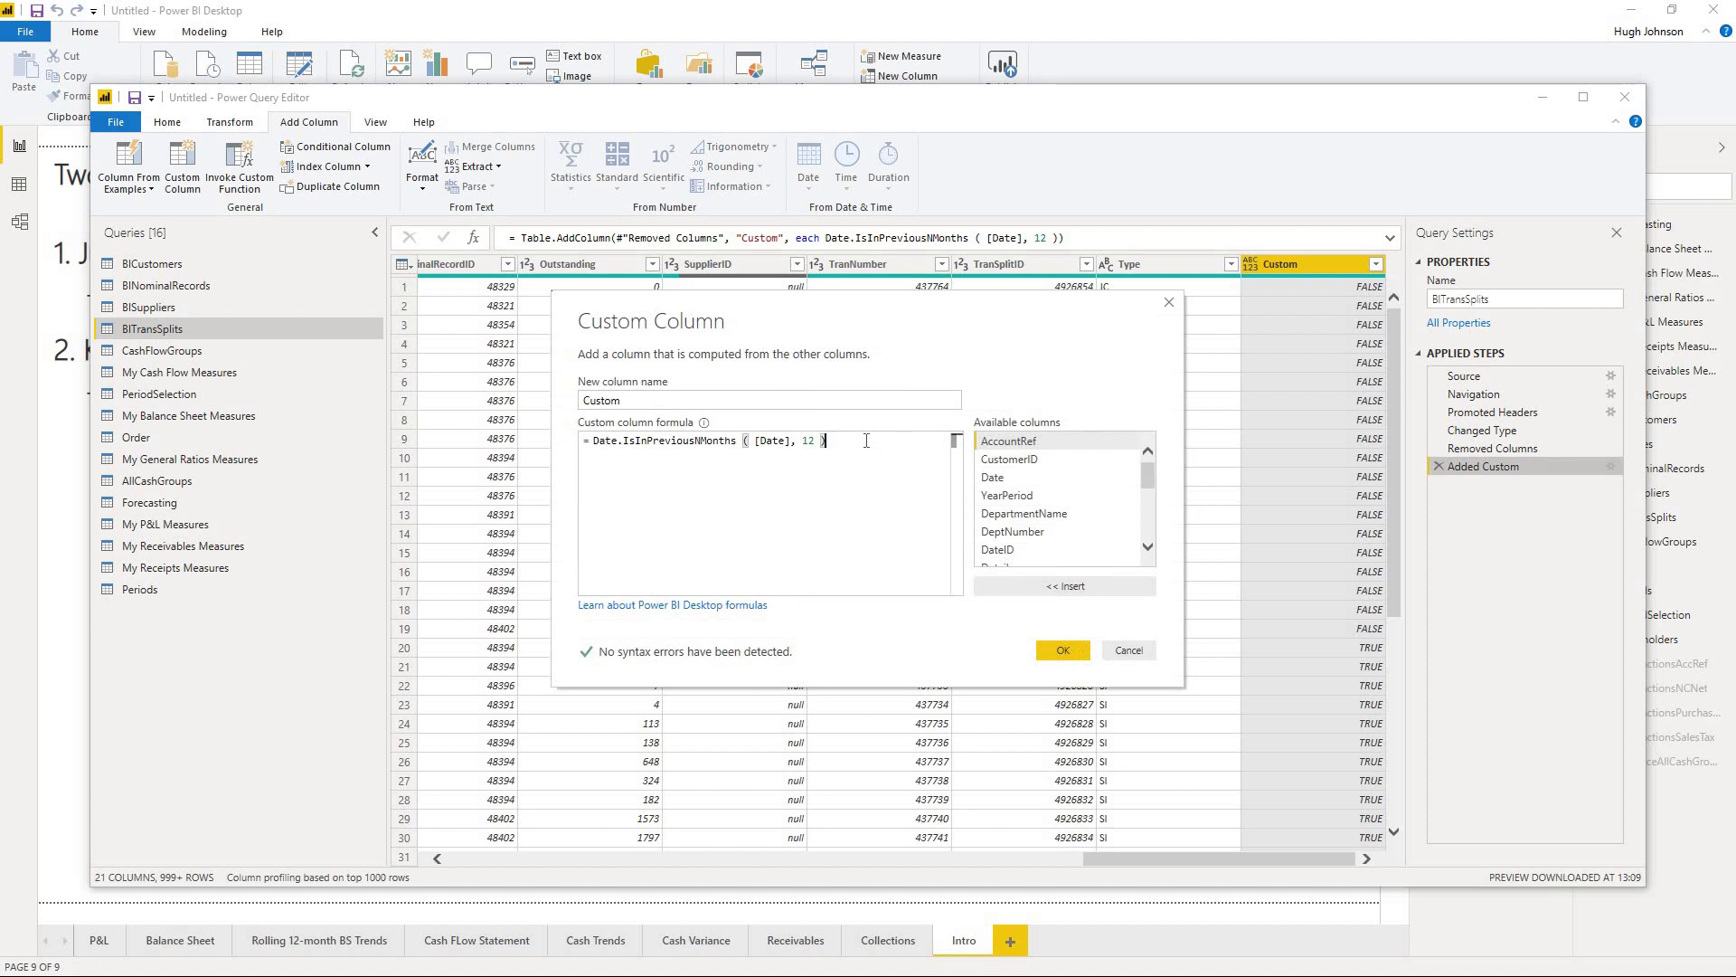
type("or")
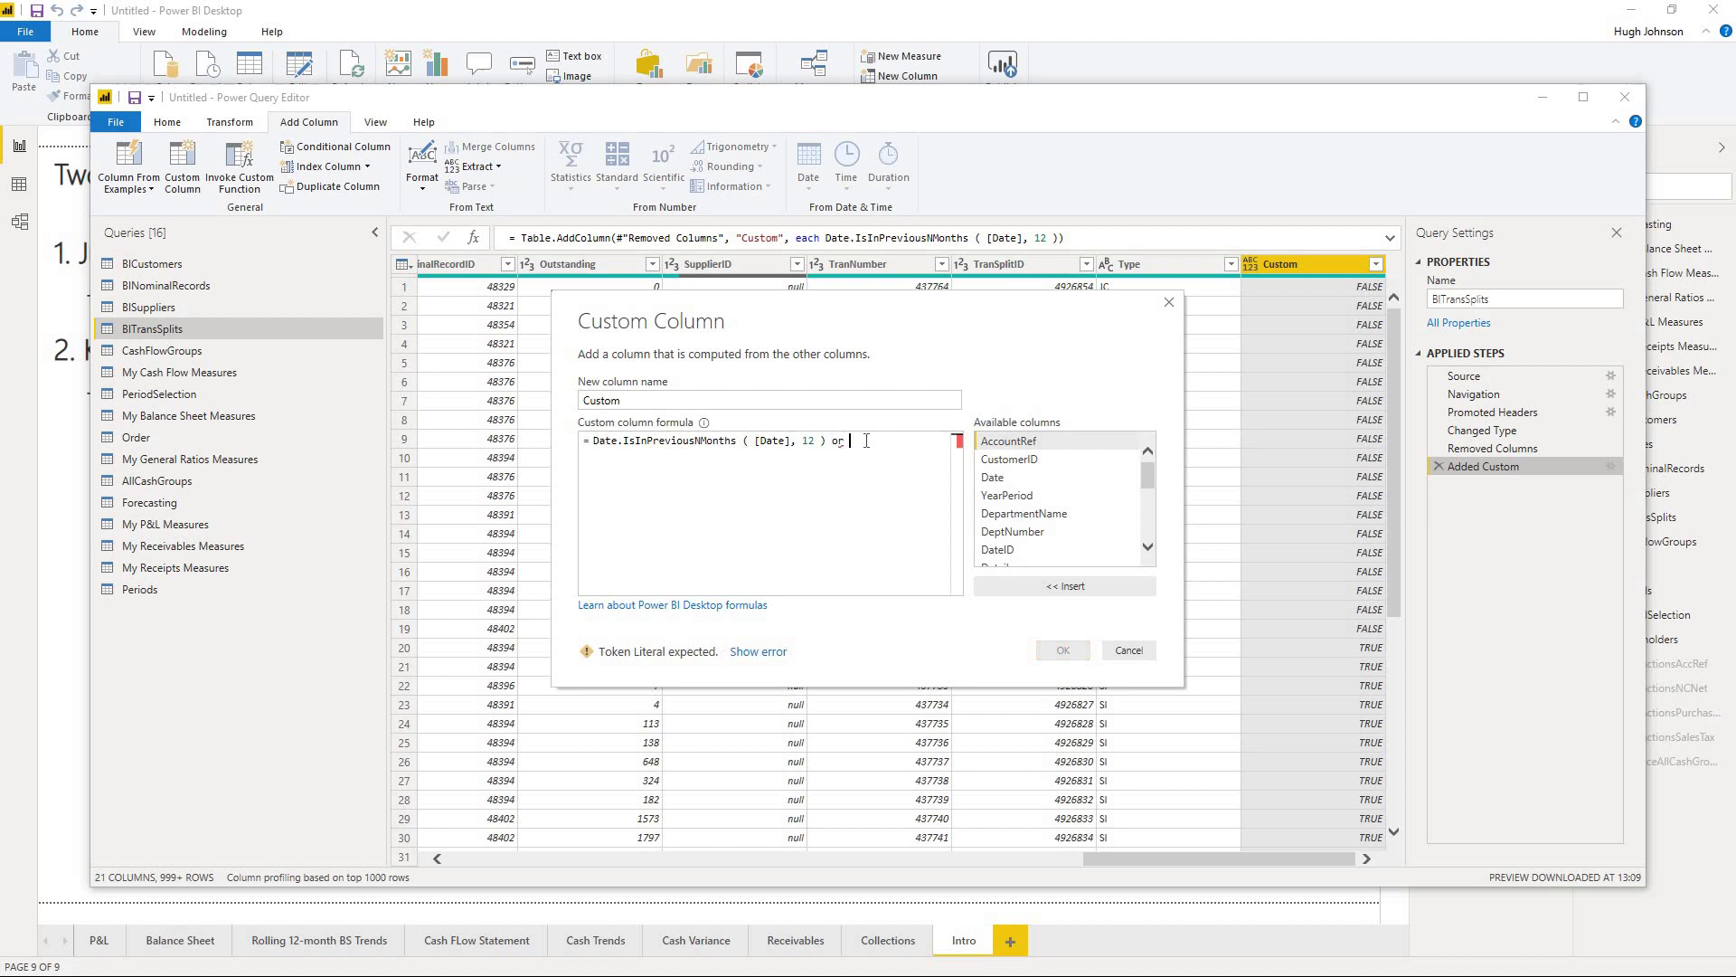
key("Return")
type("dat")
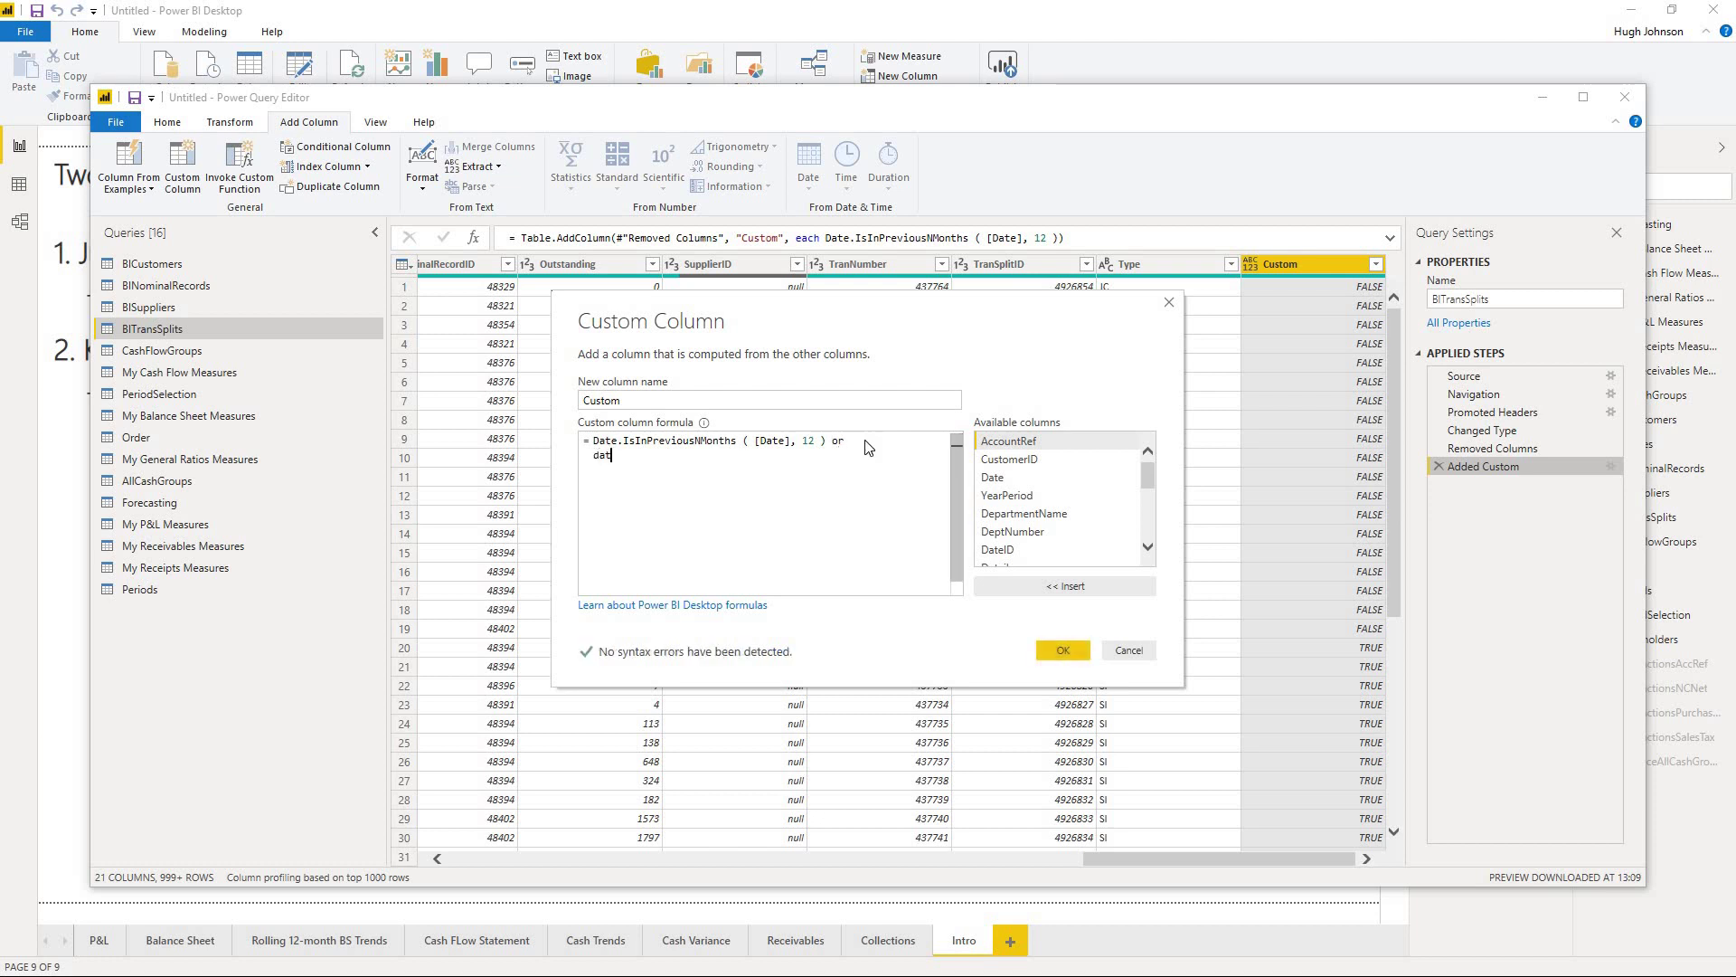
type("e.")
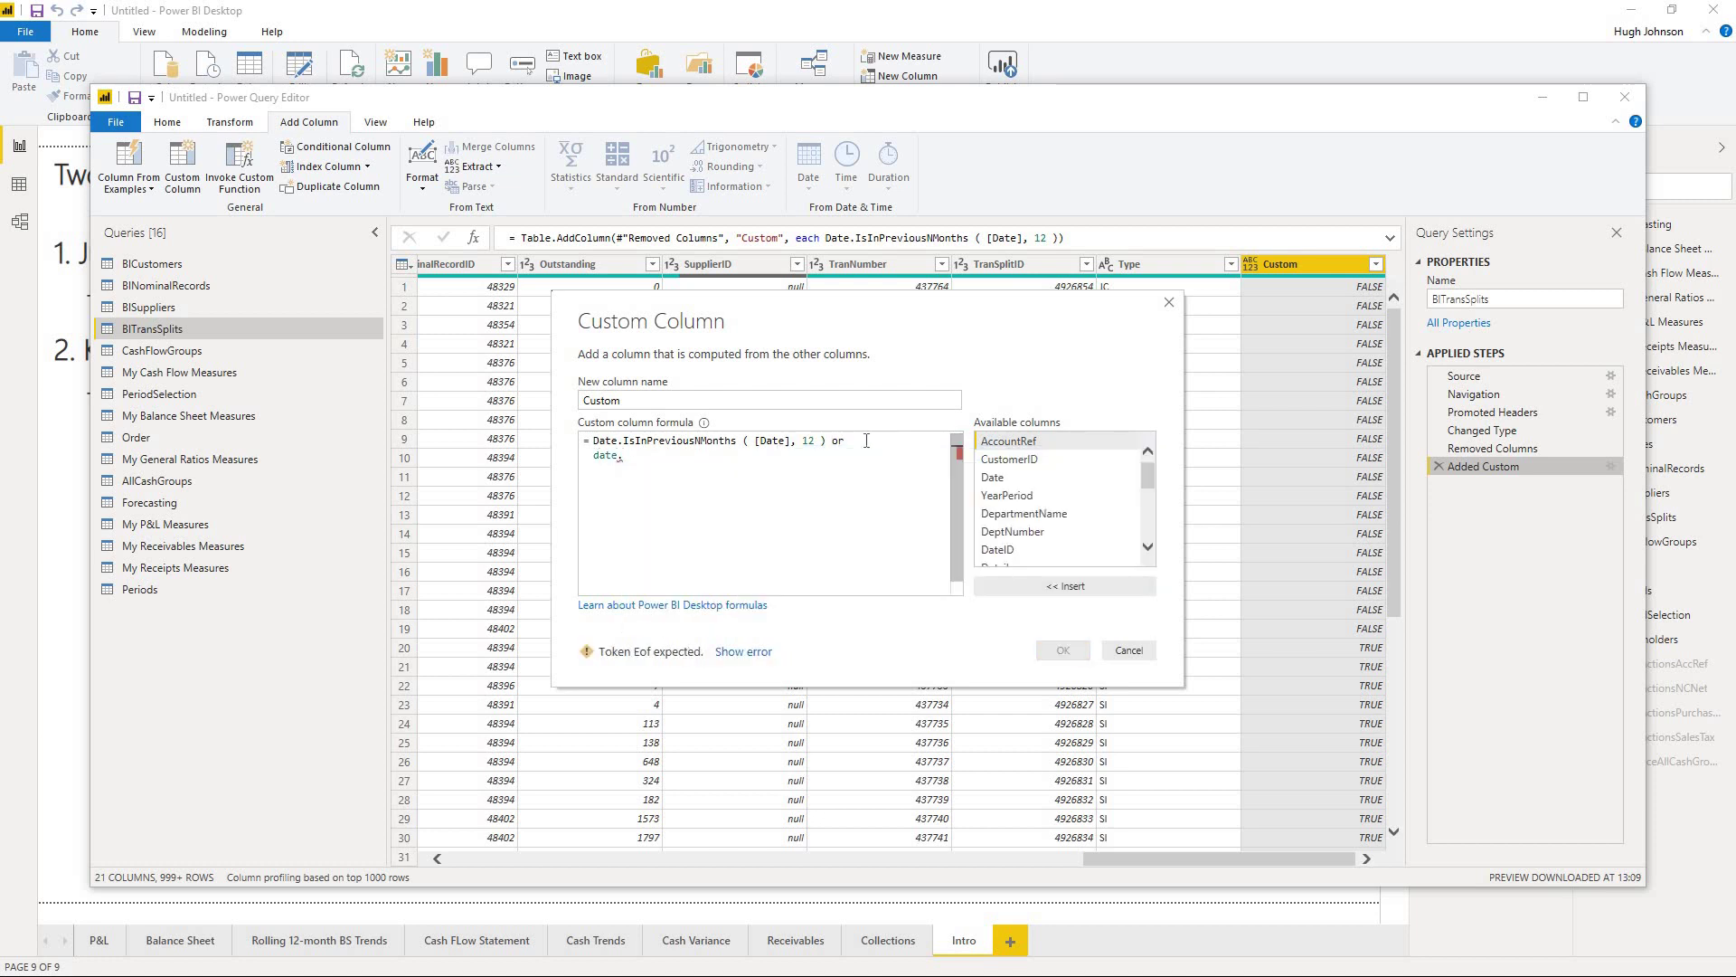
type("isin")
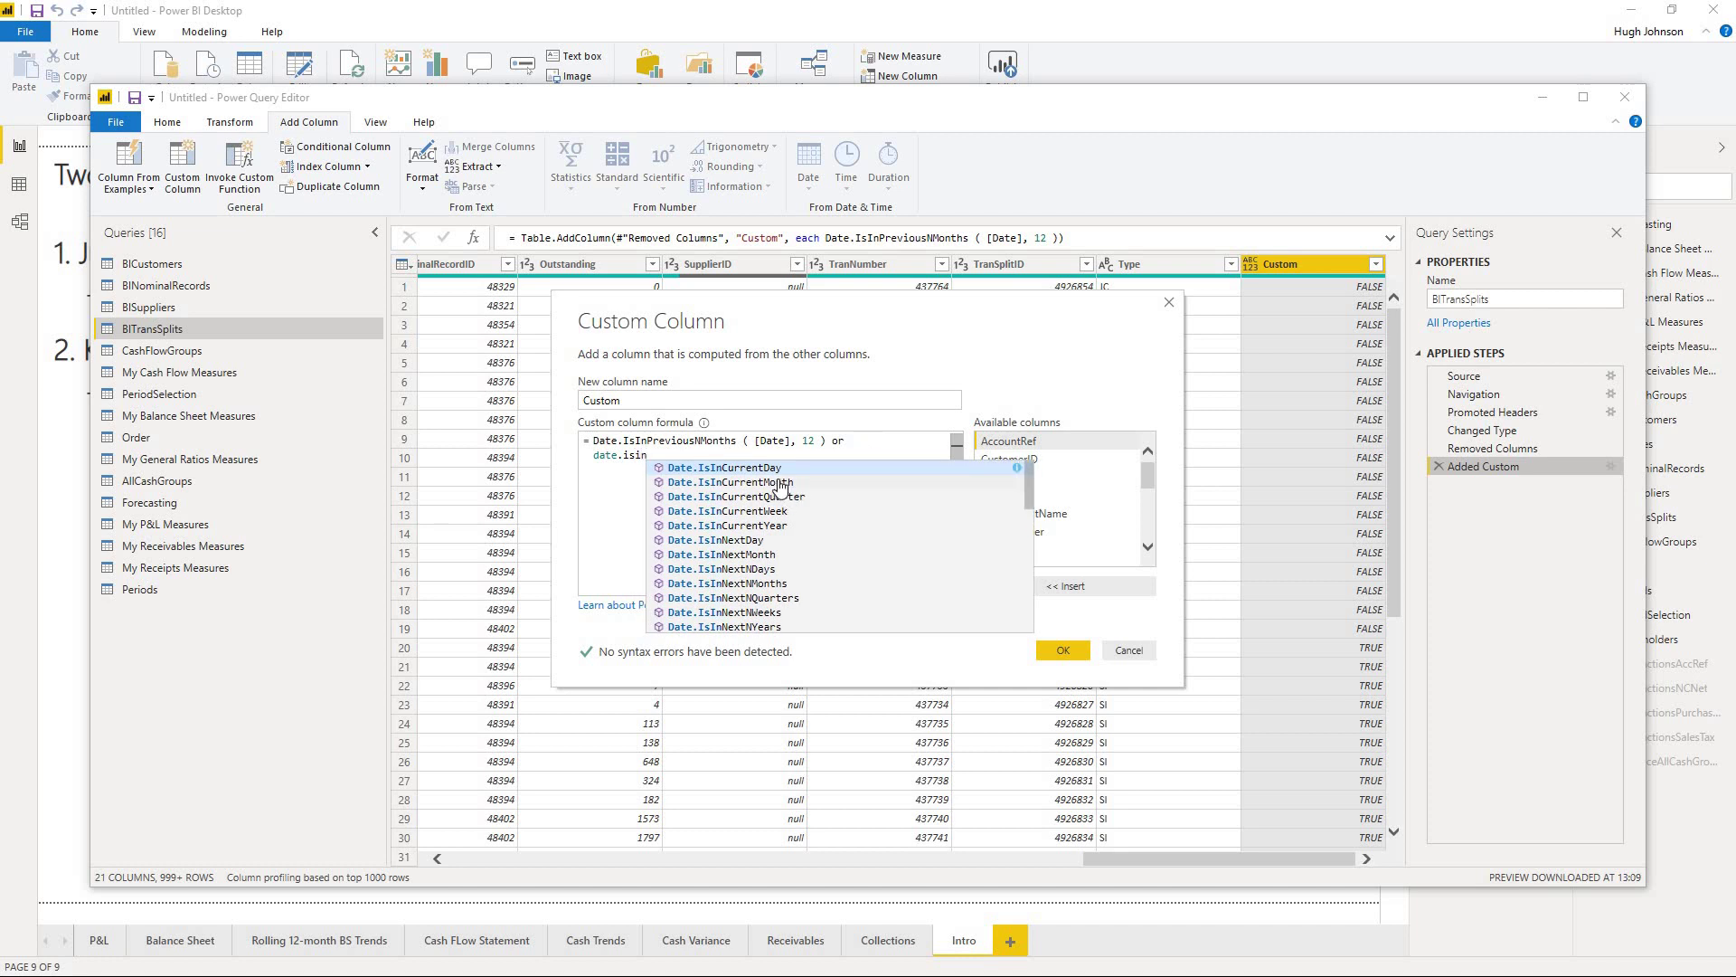
left_click(751, 482)
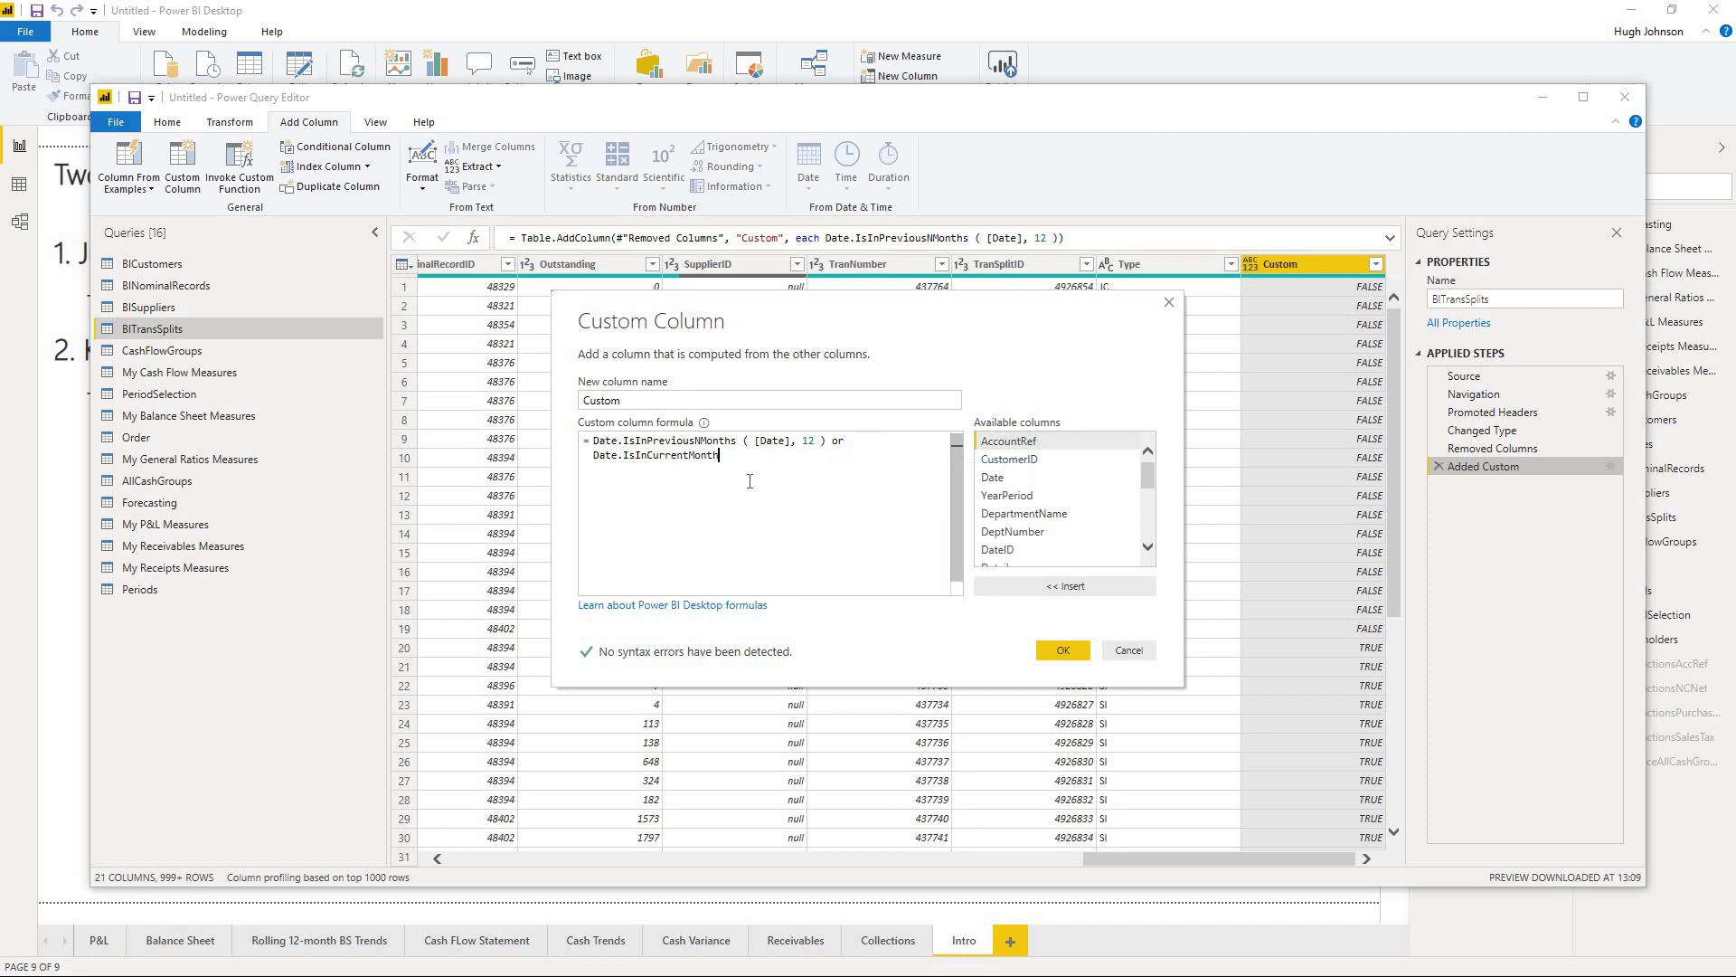
left_click(1066, 651)
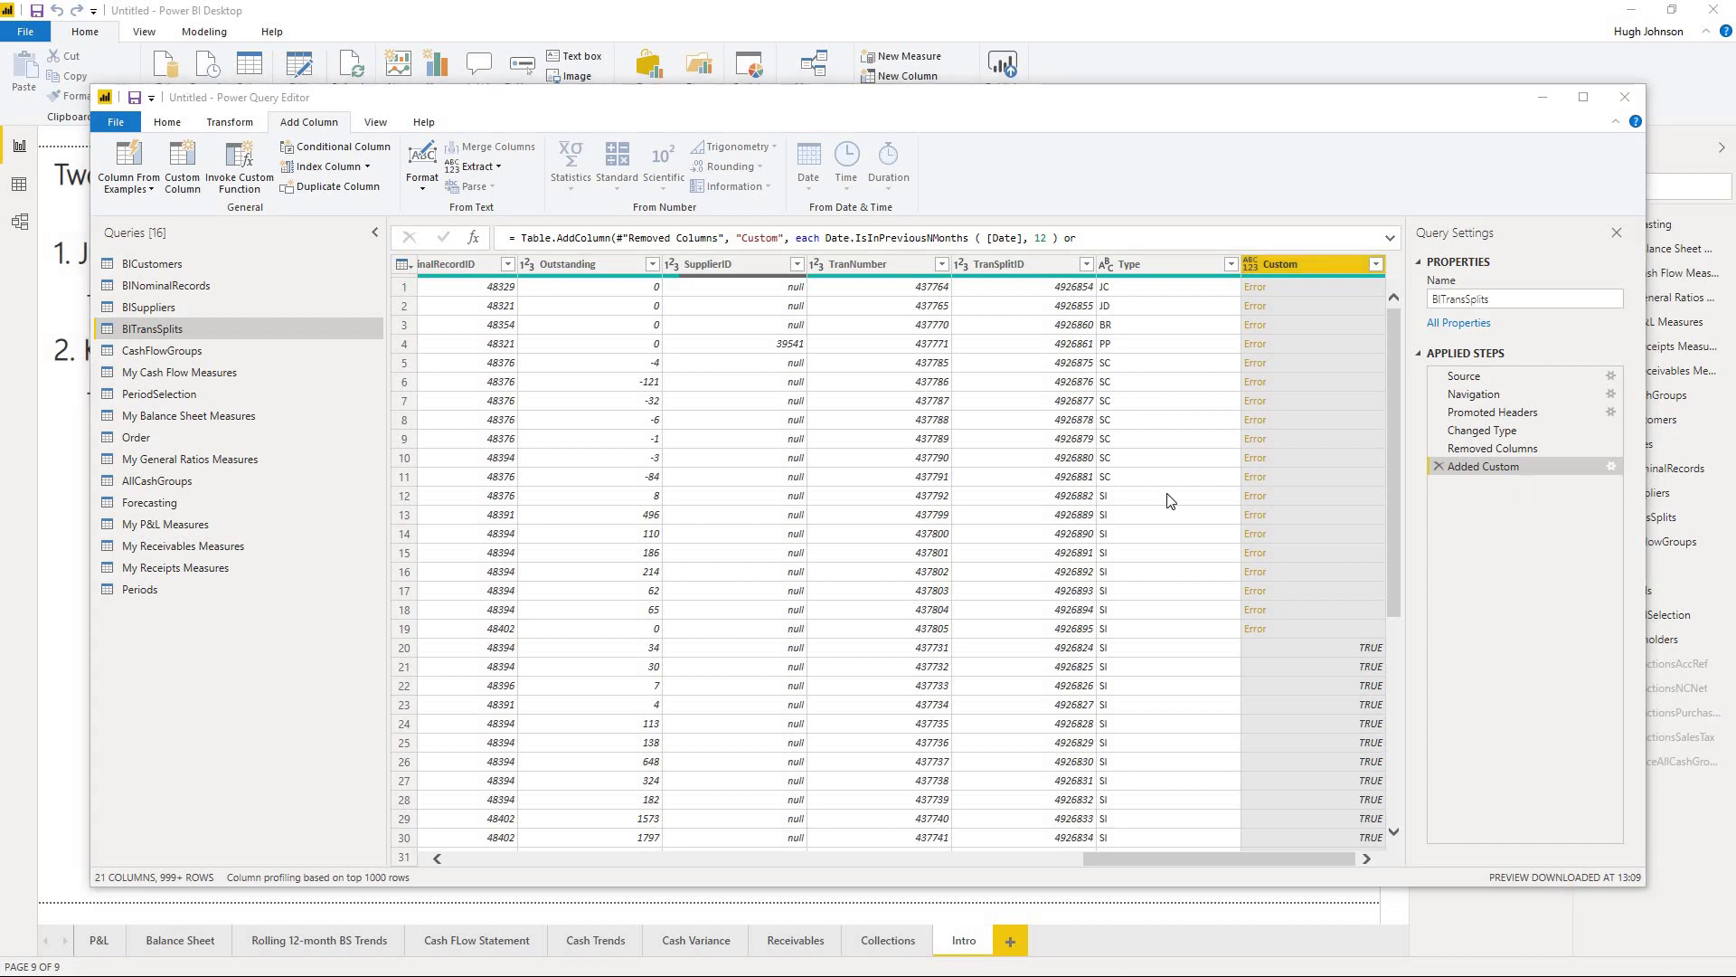
Step: Fix the formula errors by giving Date.IsInCurrentMonth the [Date] argument
left_click(748, 454)
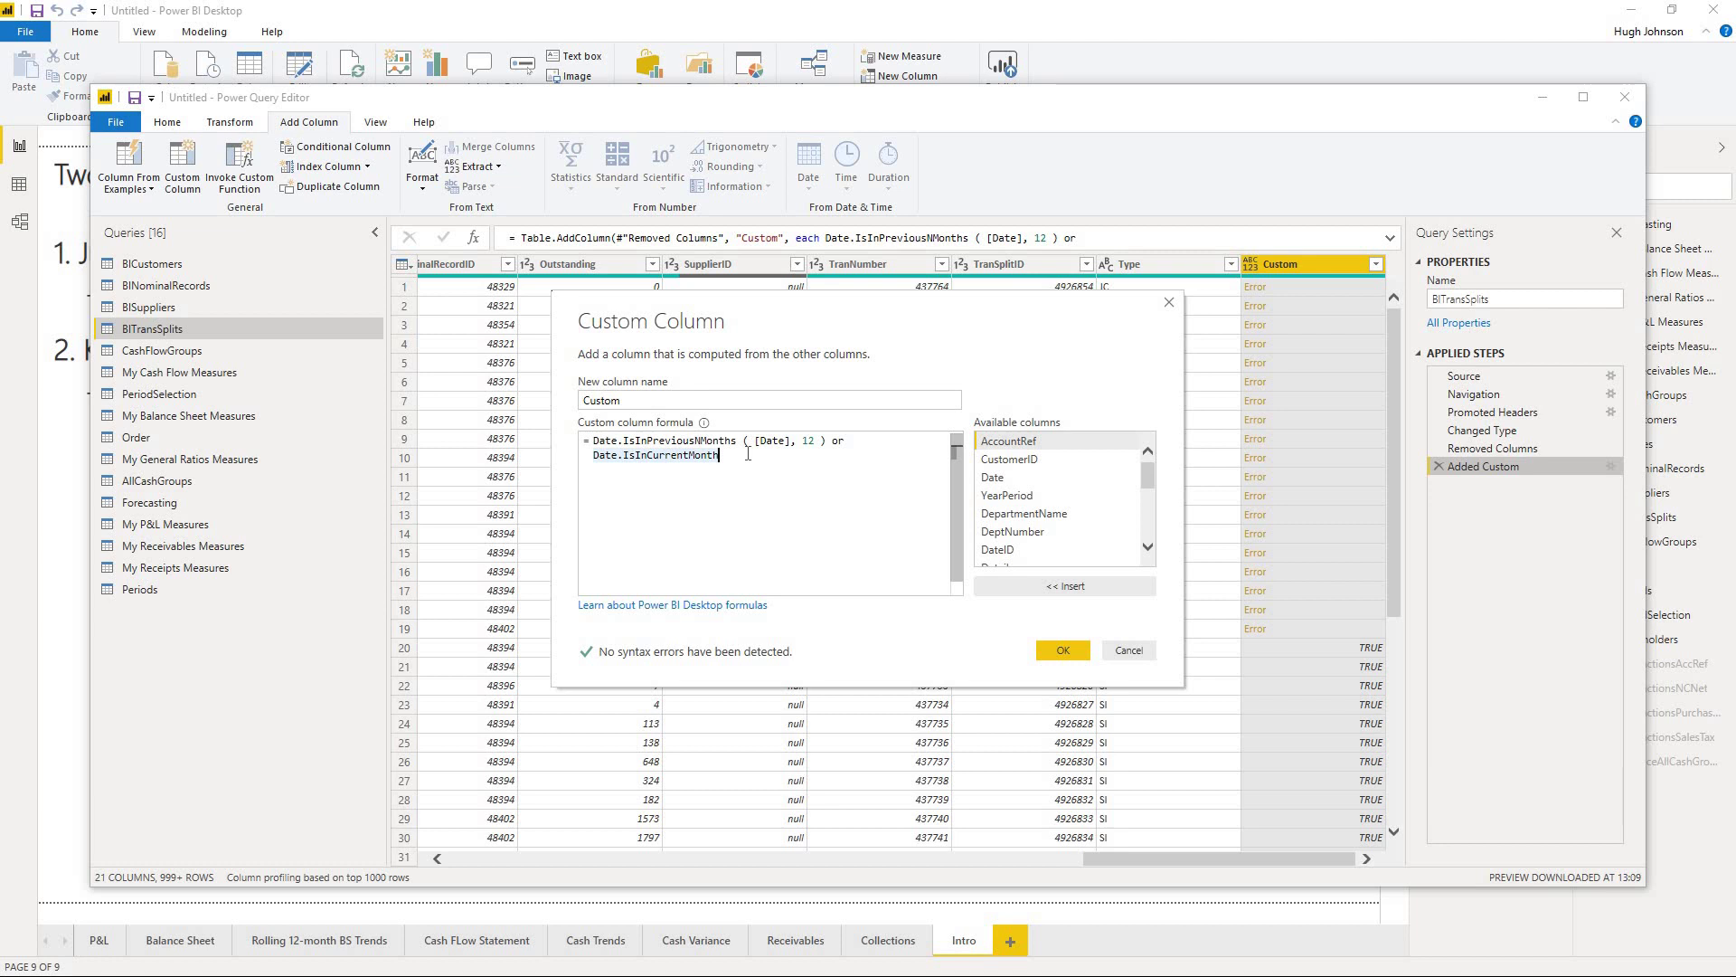
type("(")
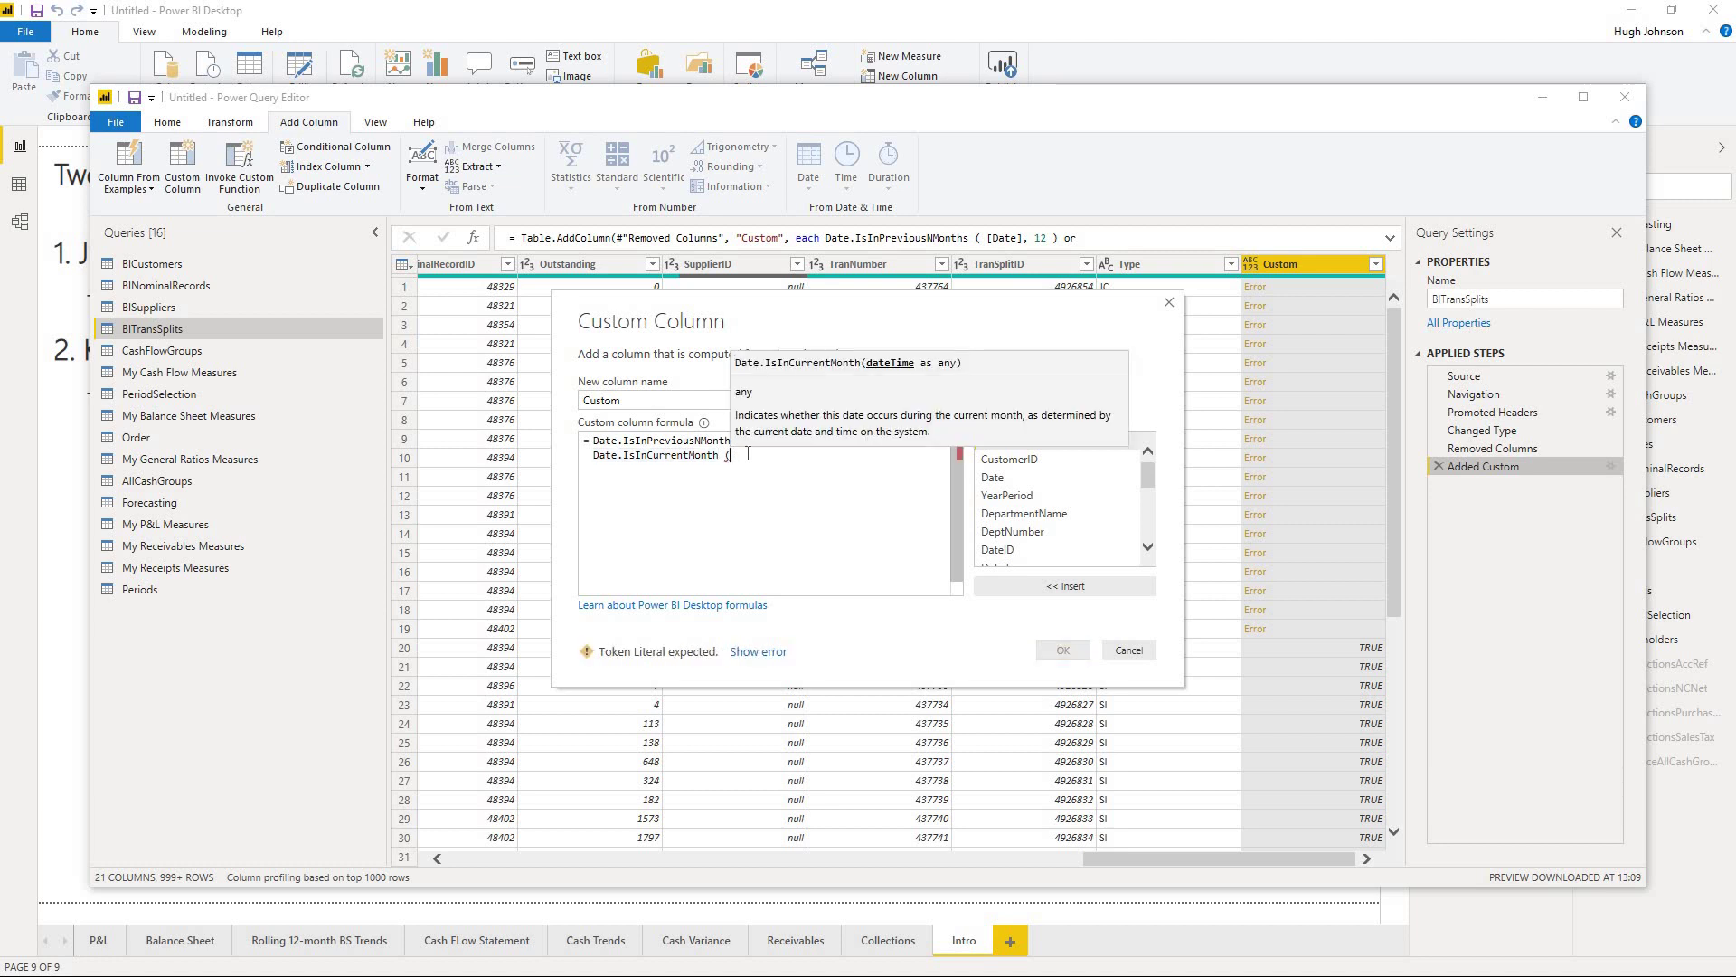
left_click(1008, 475)
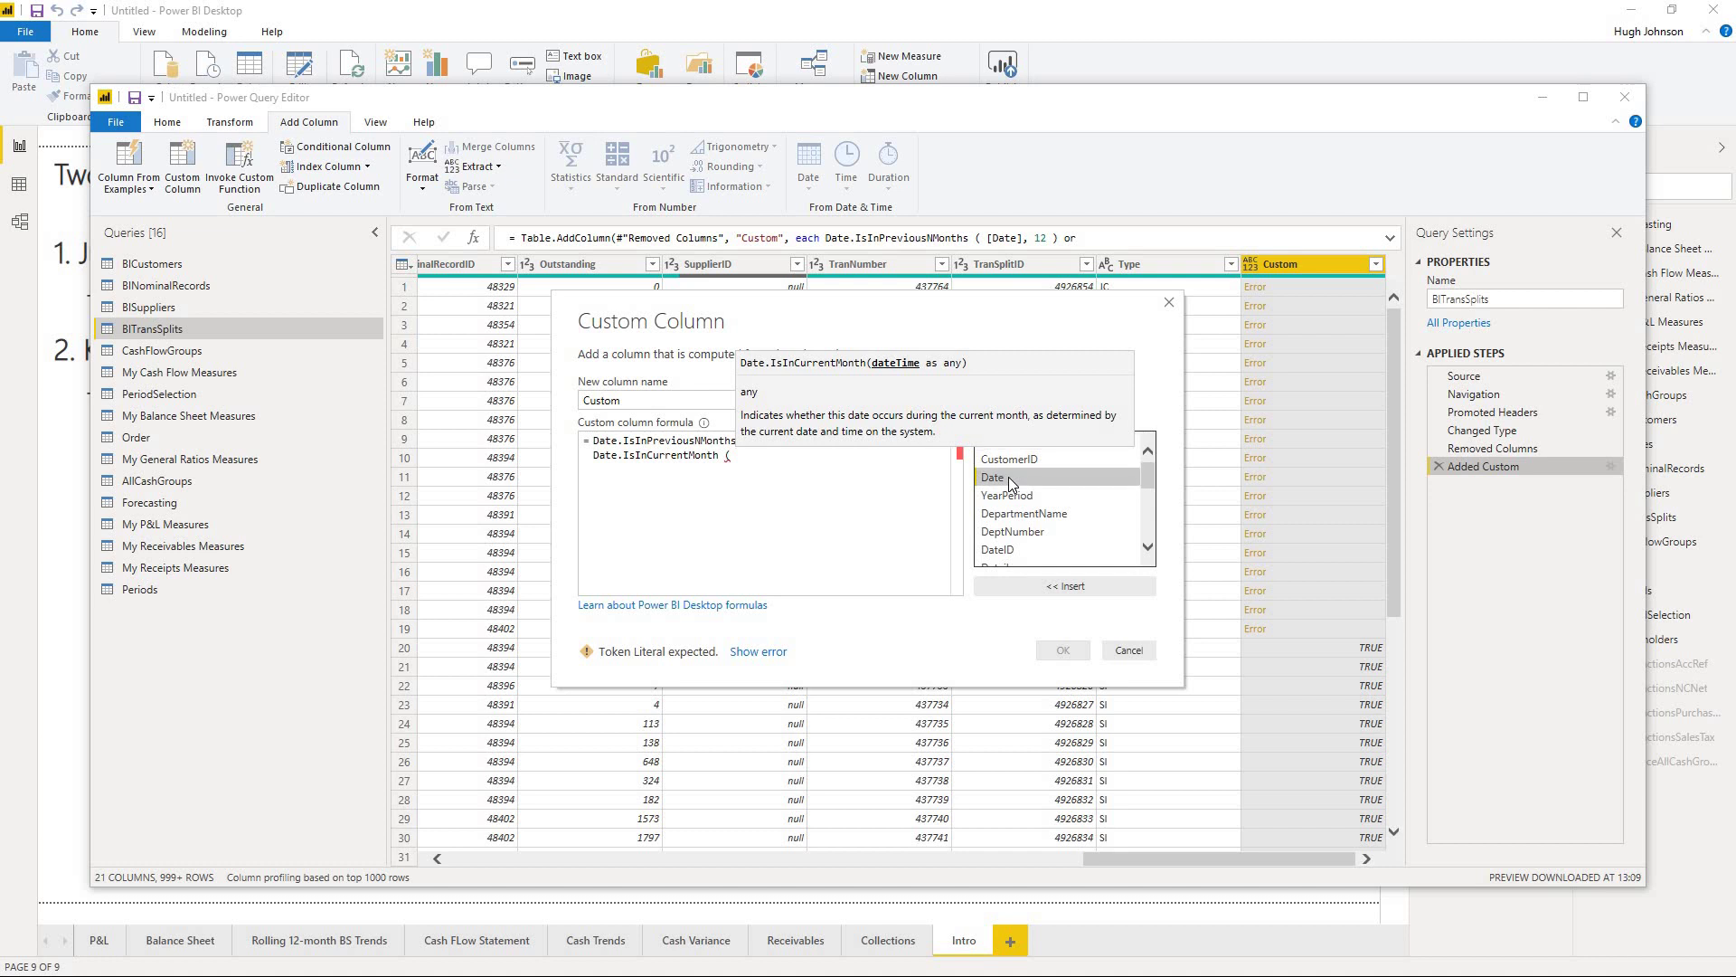
double_click(1008, 475)
type(")")
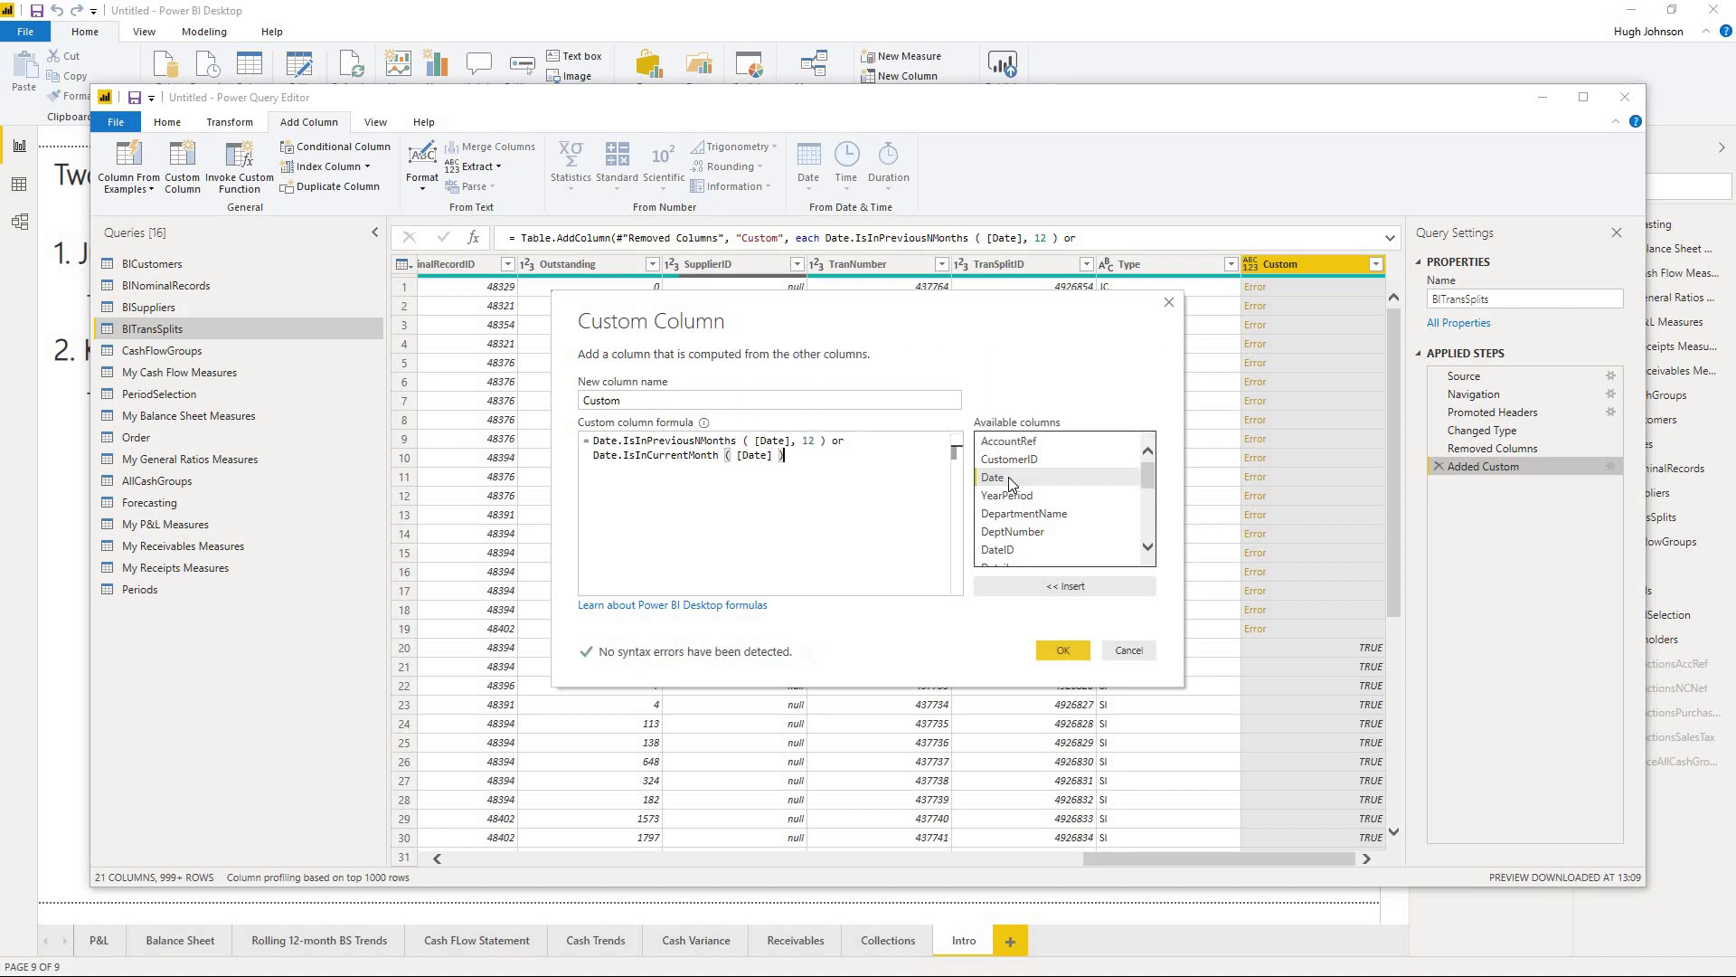
left_click(1062, 651)
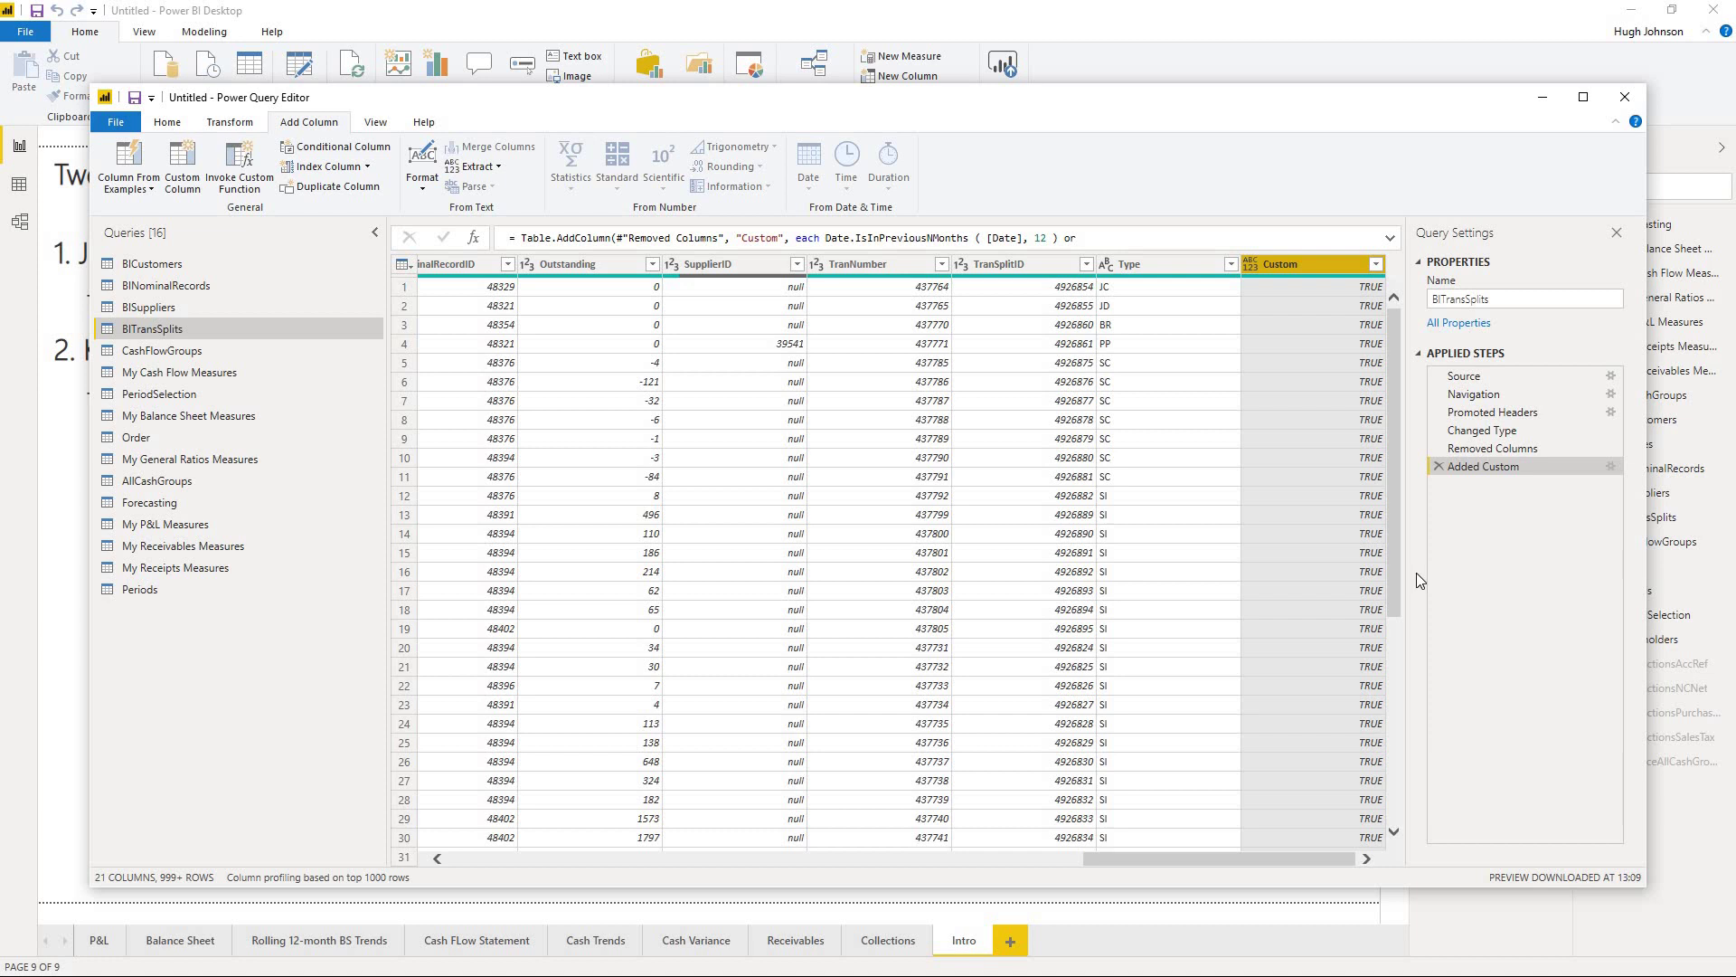
Step: Review the Custom column formula and close it unchanged, then go to the Home tab
left_click(1611, 465)
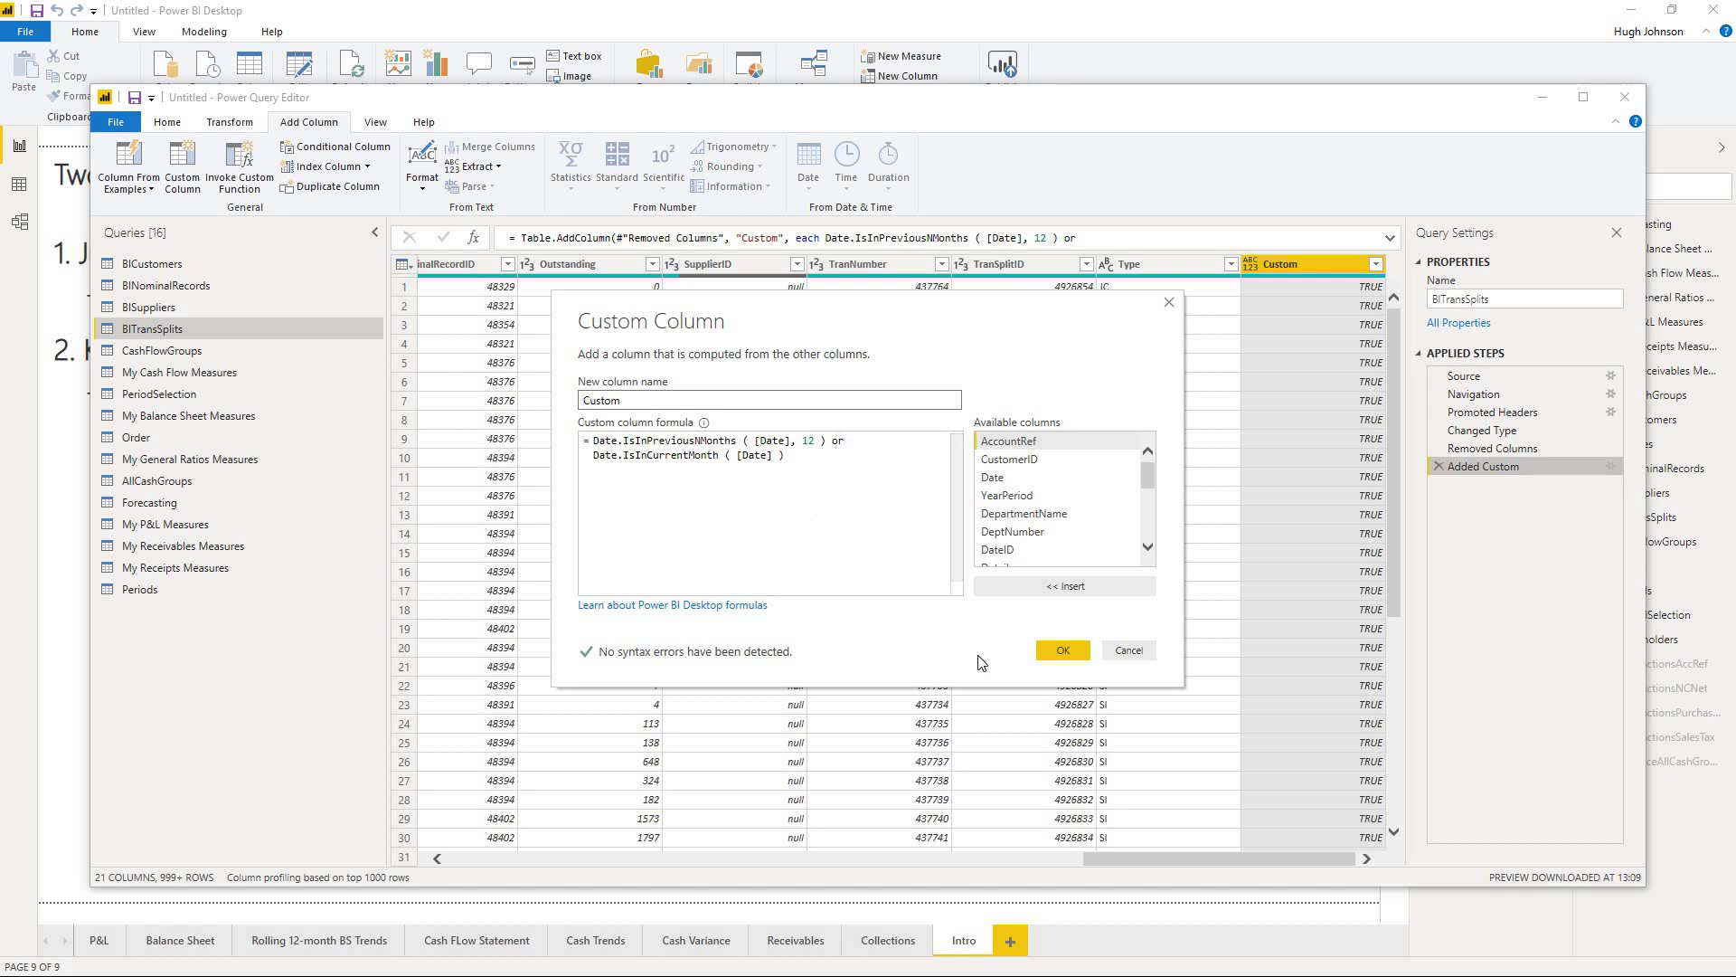
left_click(1064, 650)
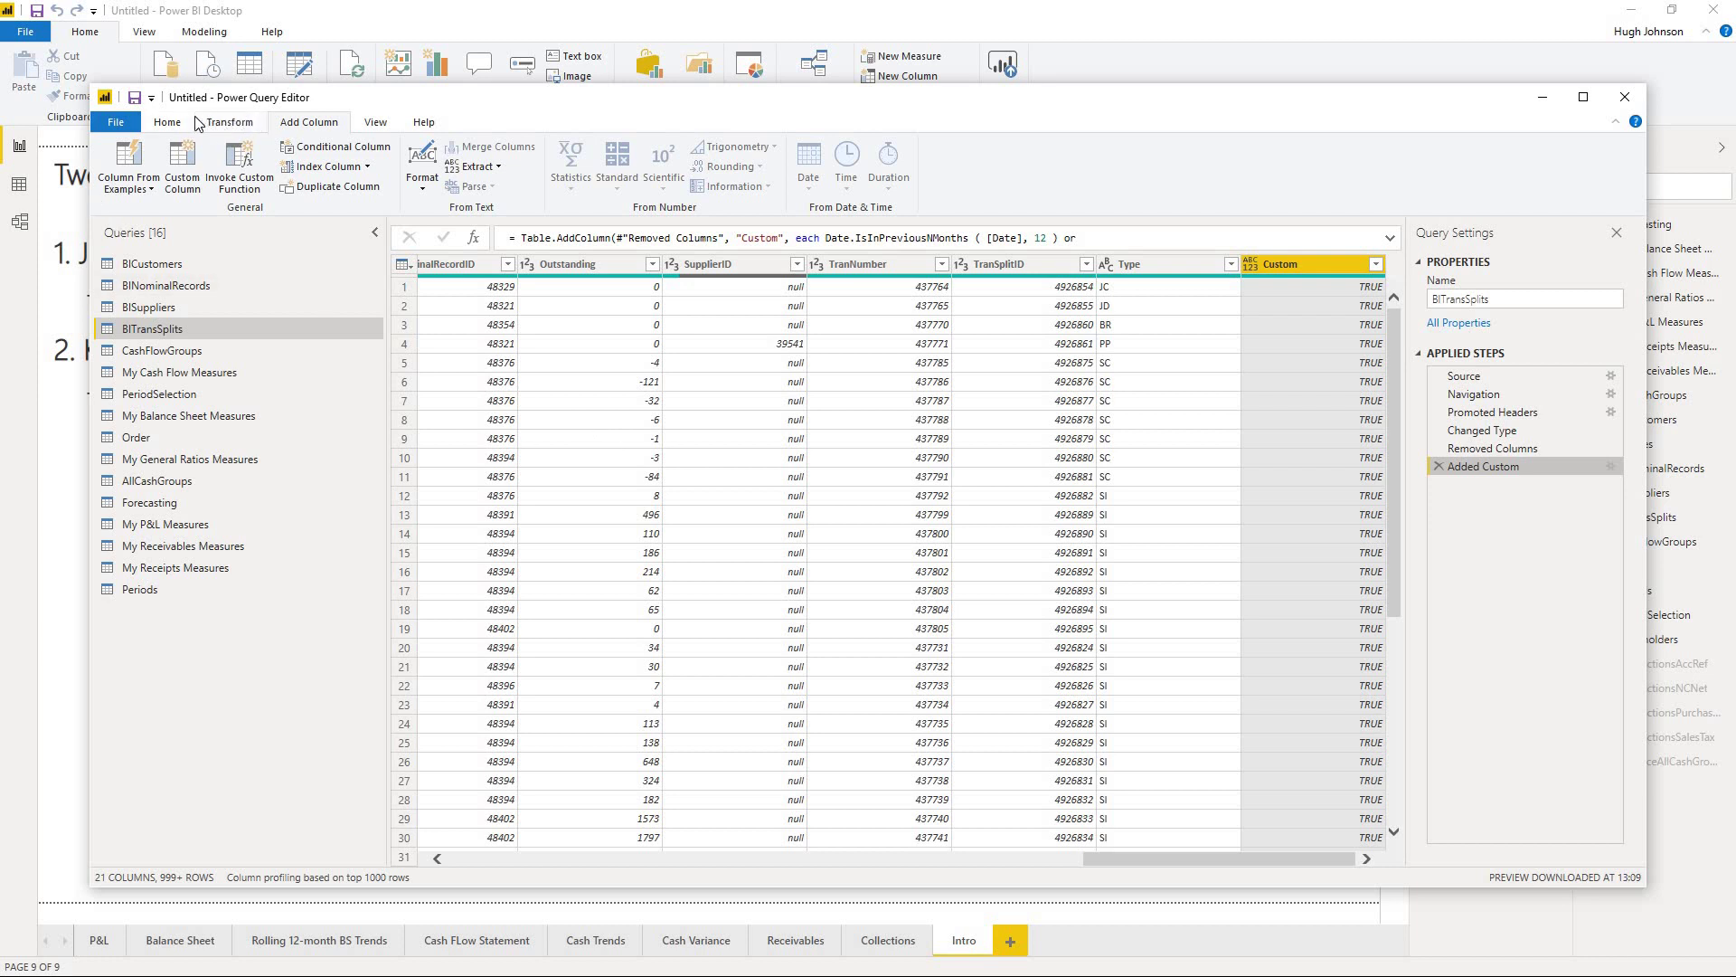
left_click(167, 127)
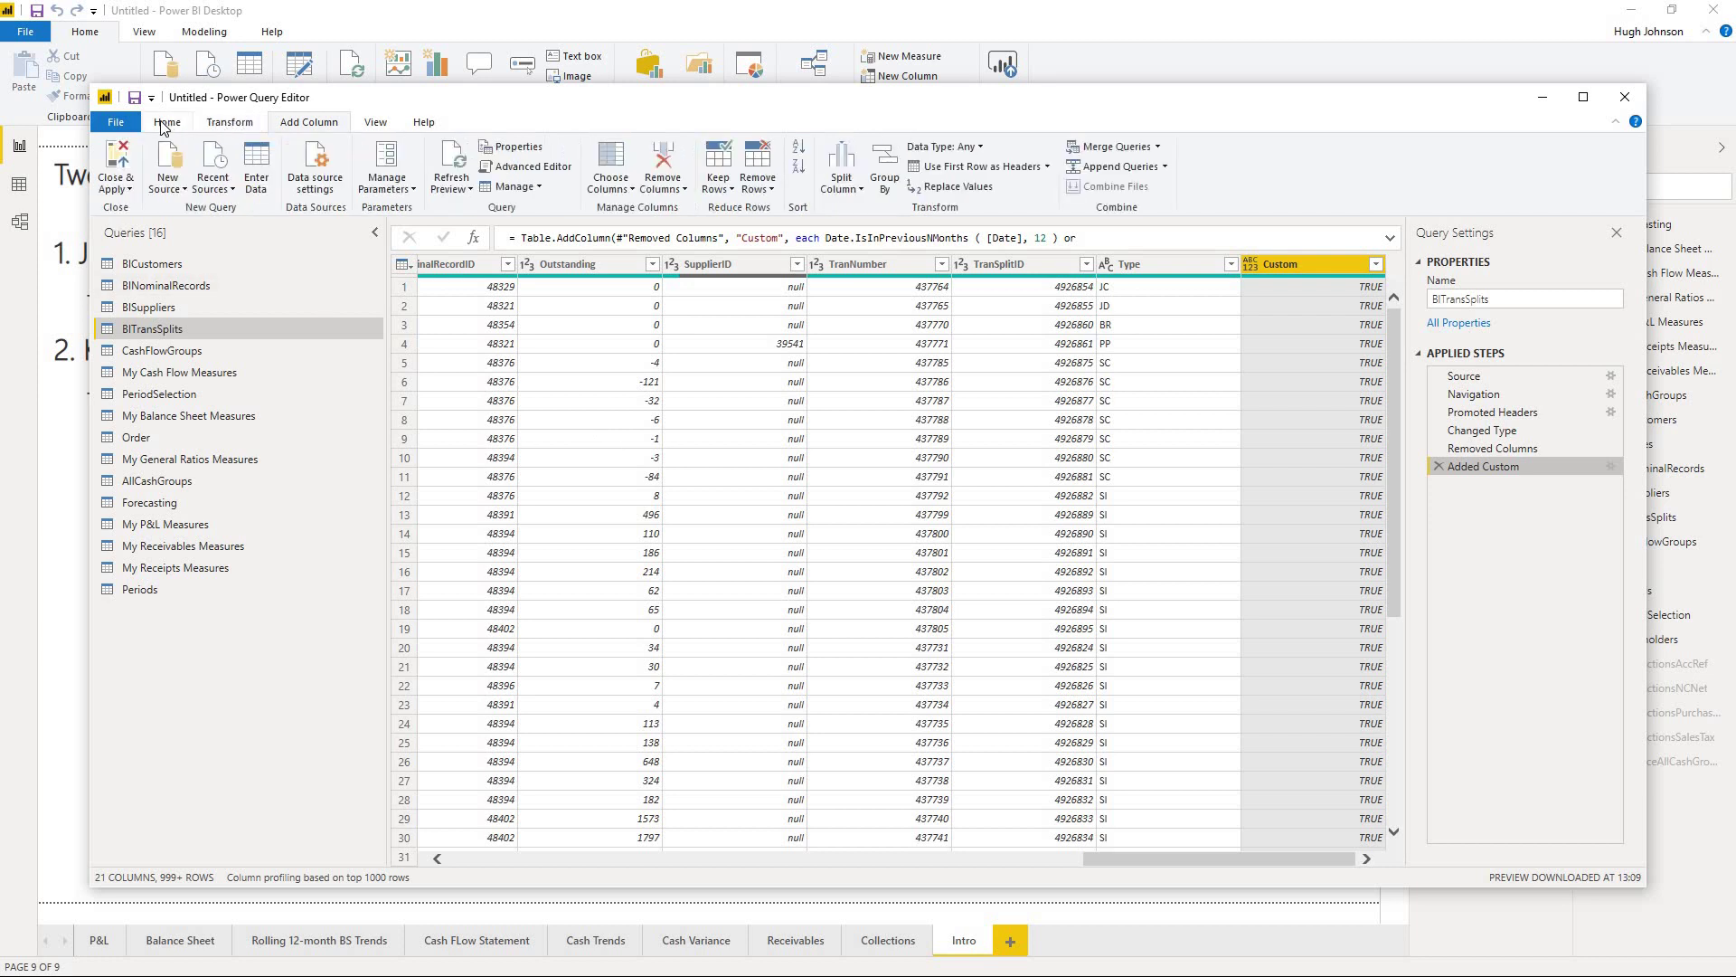
left_click(111, 155)
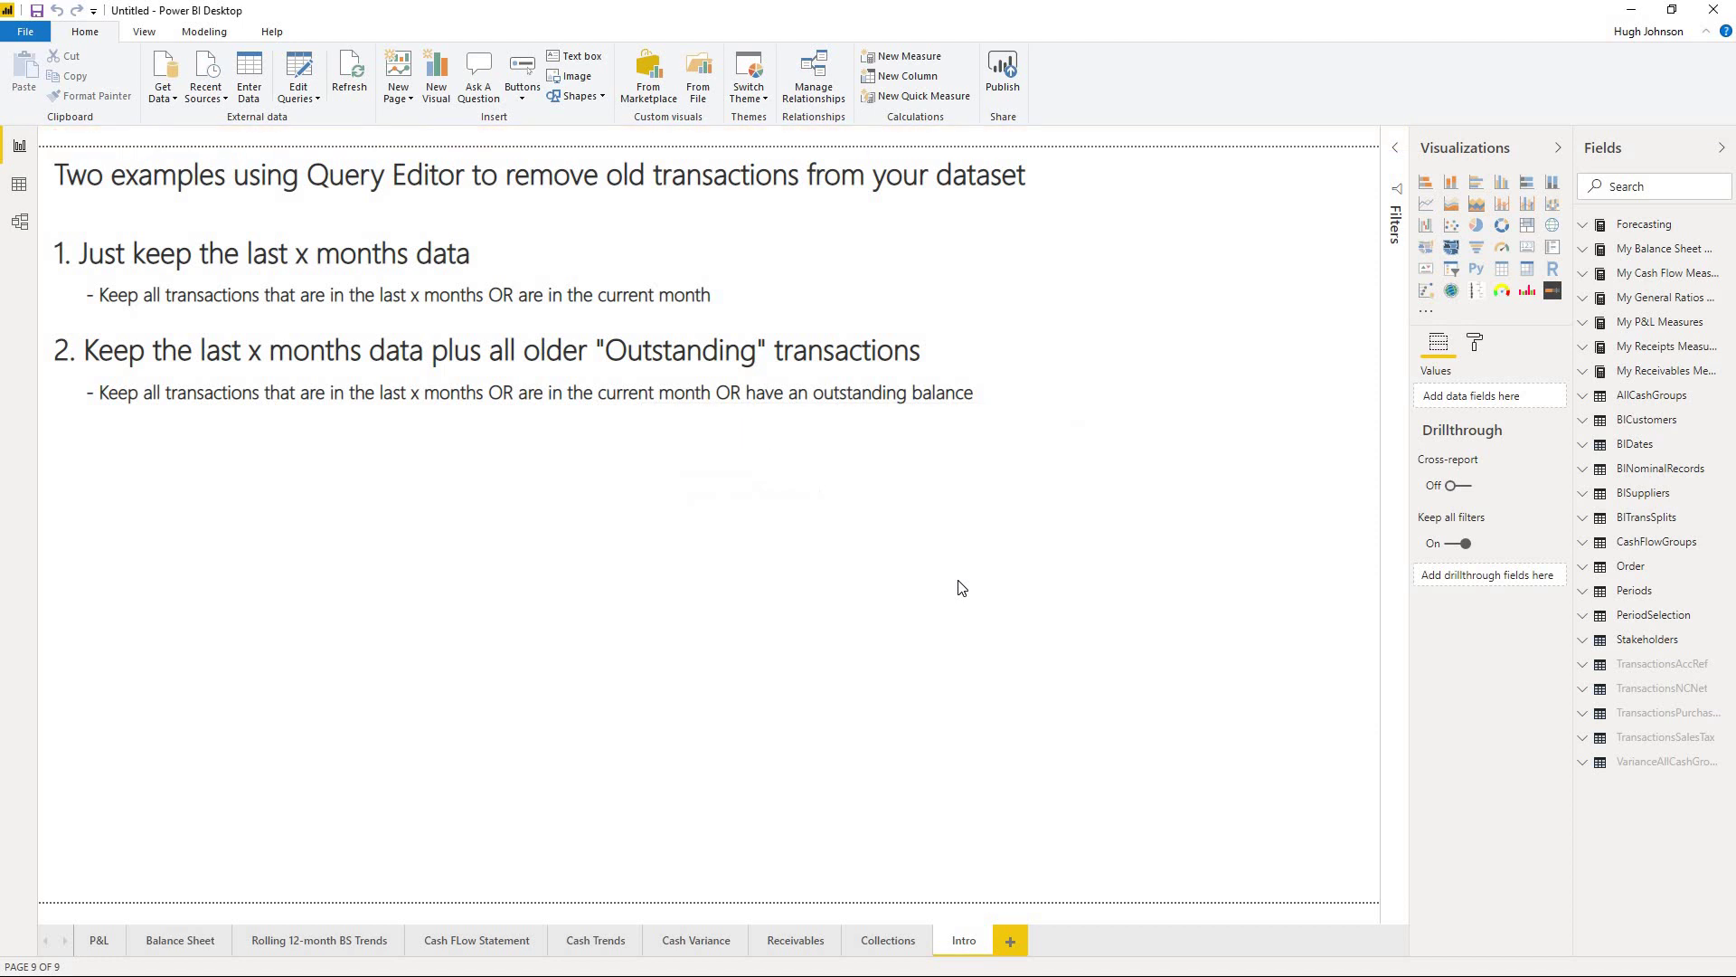
Step: In Data view, filter the Custom column to TRUE, showing 27,748 of 57,491 rows
left_click(19, 184)
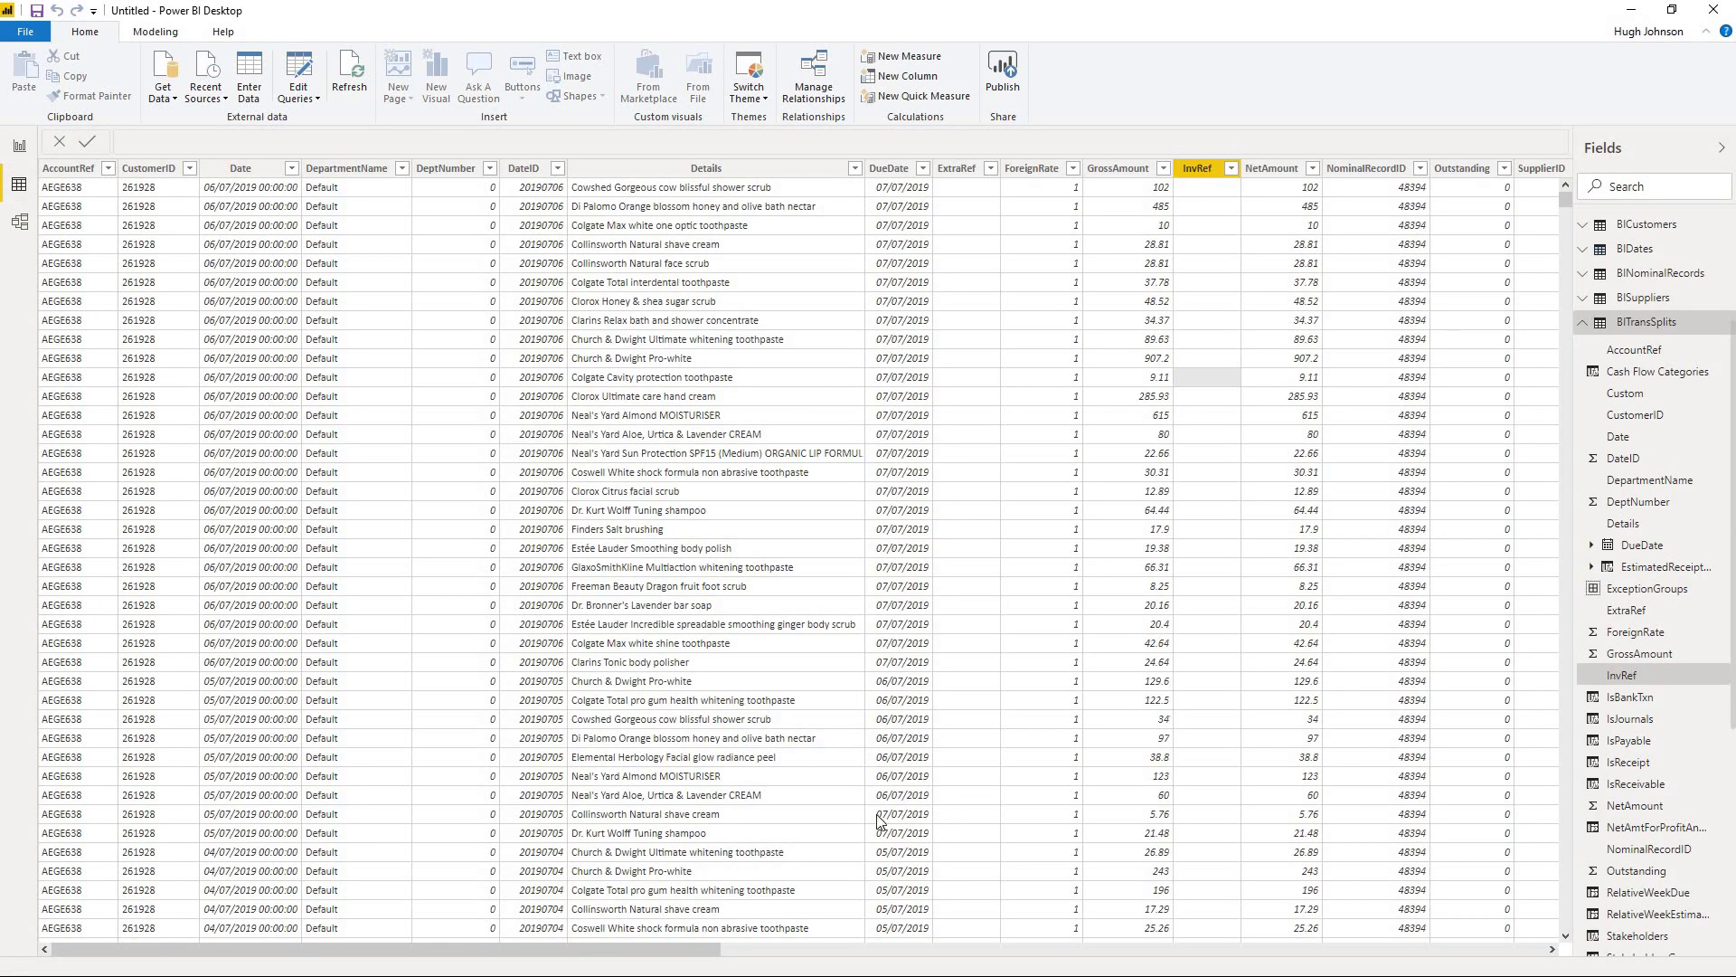
left_click(908, 948)
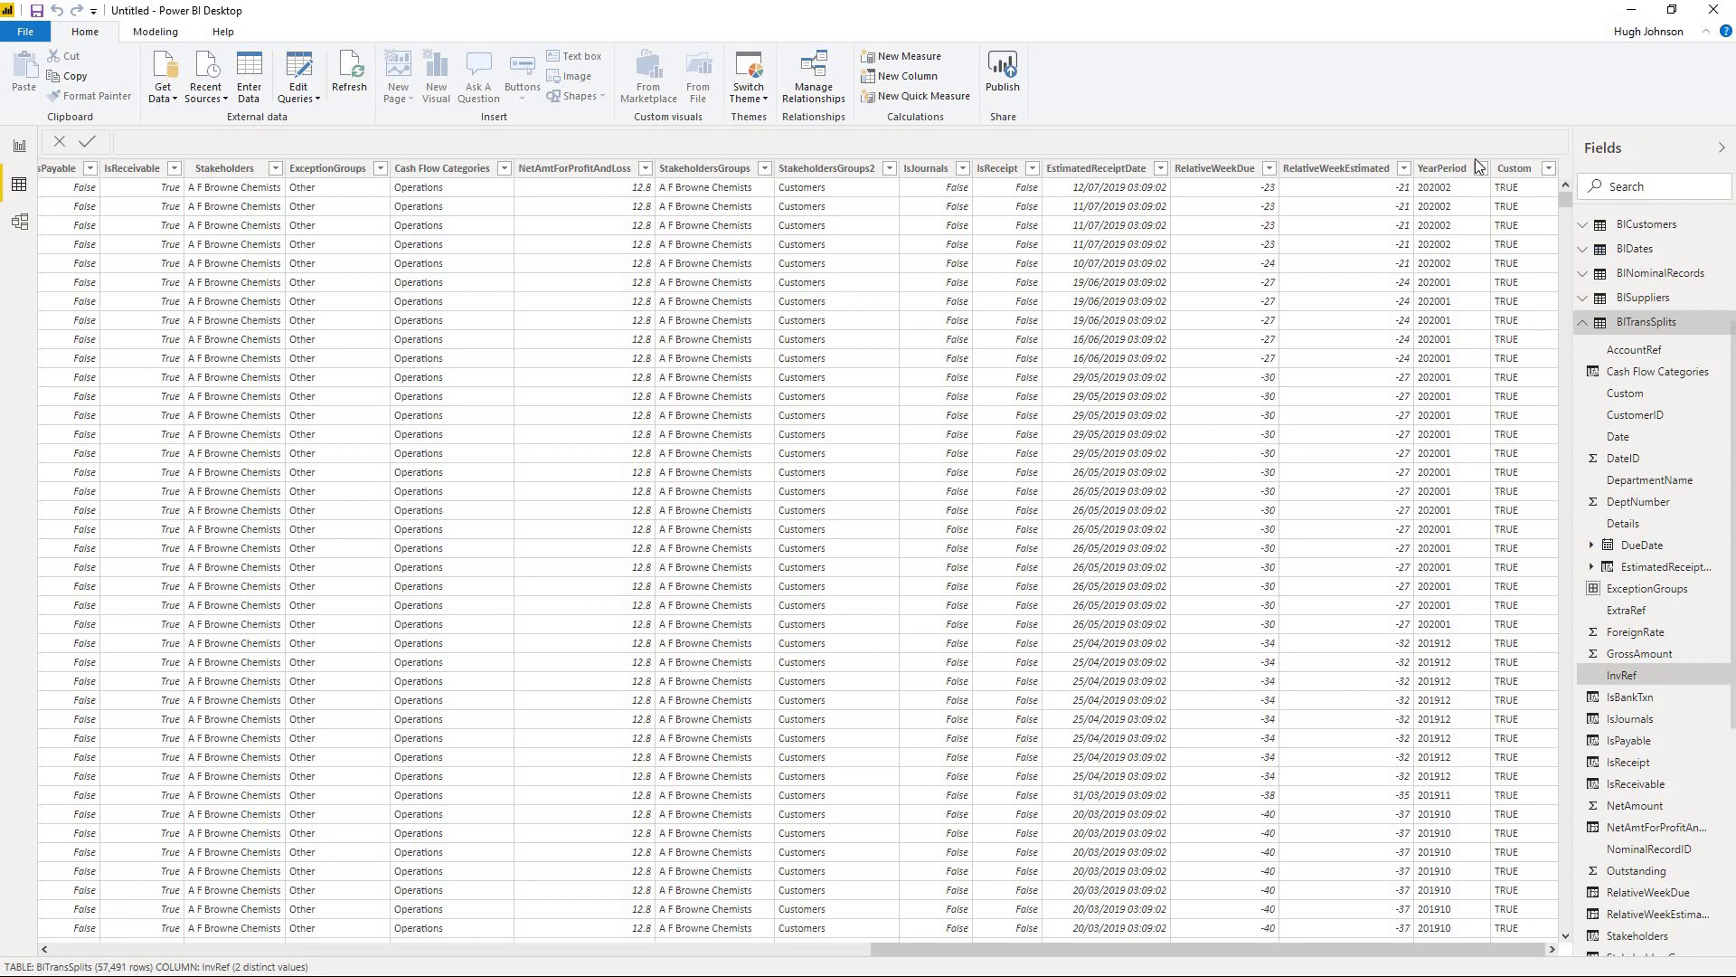
left_click(1550, 170)
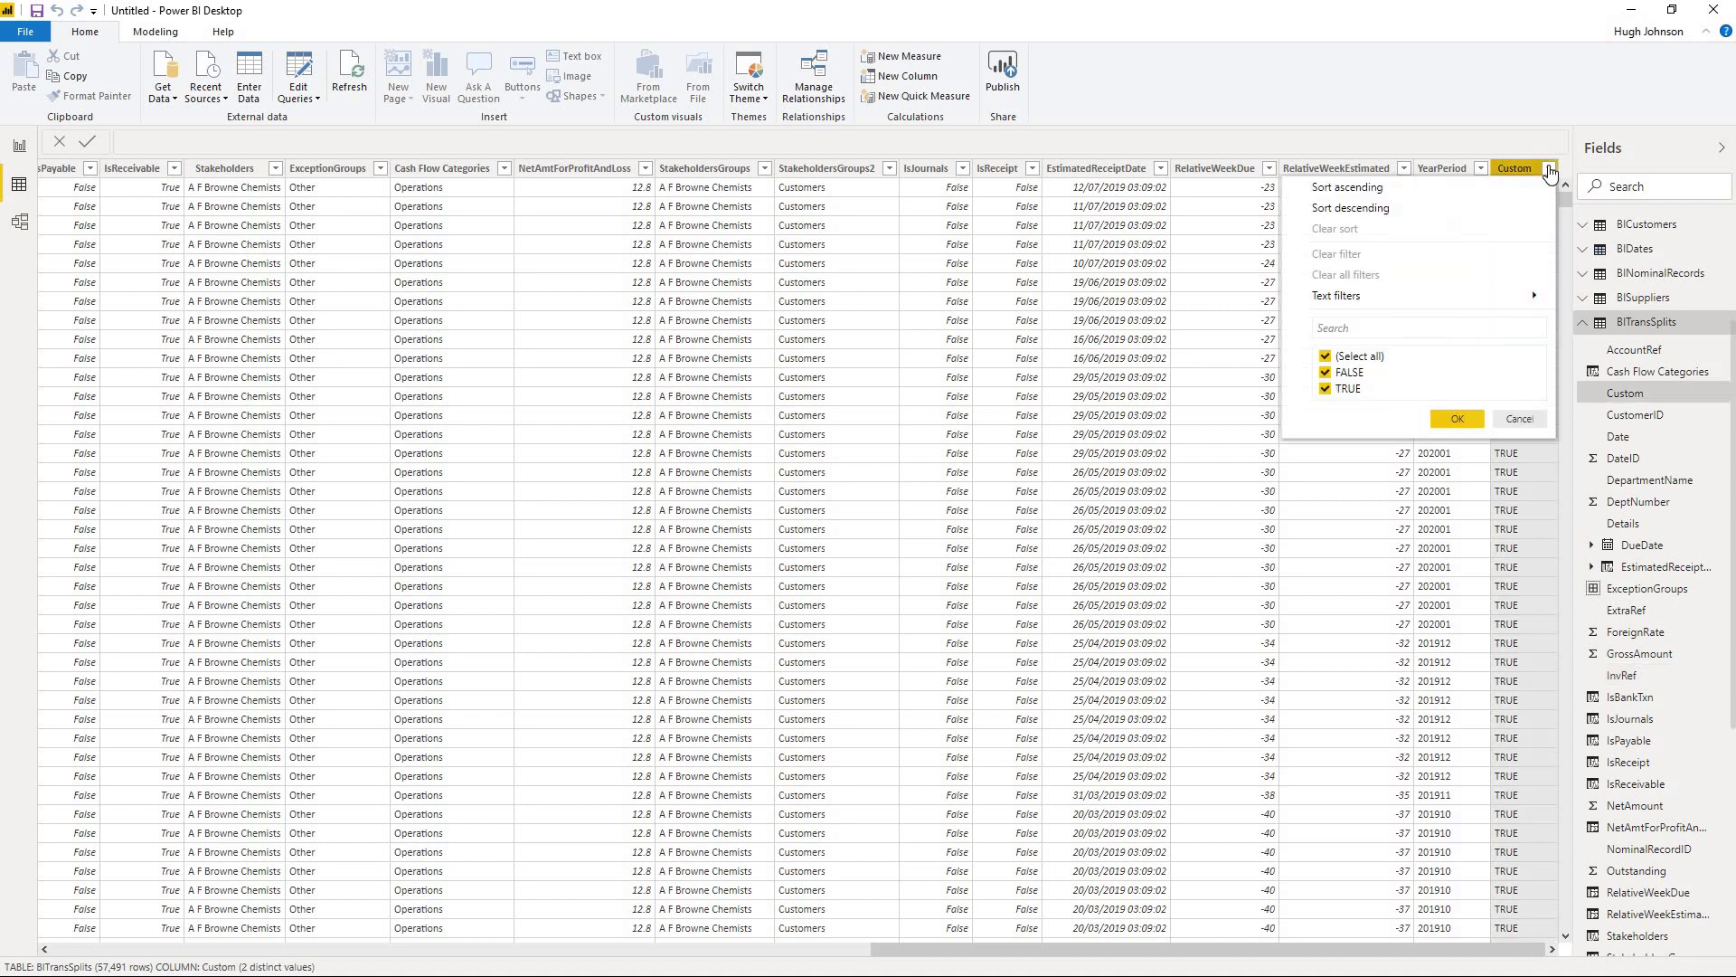
left_click(1326, 373)
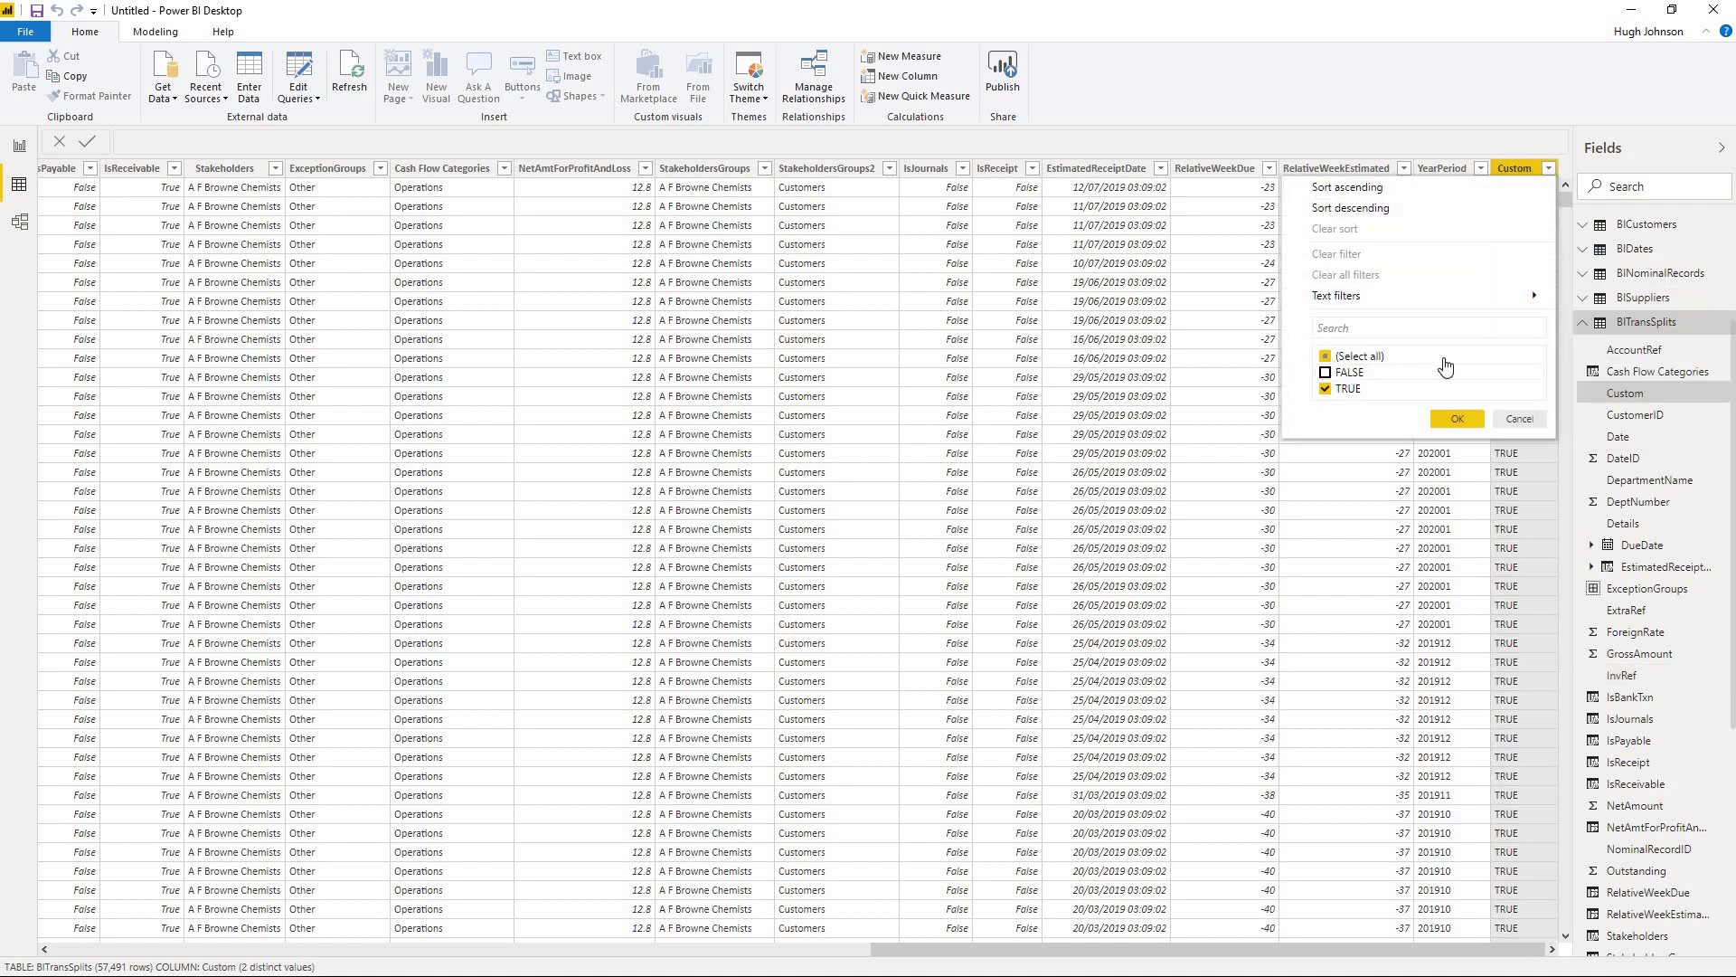
left_click(1458, 418)
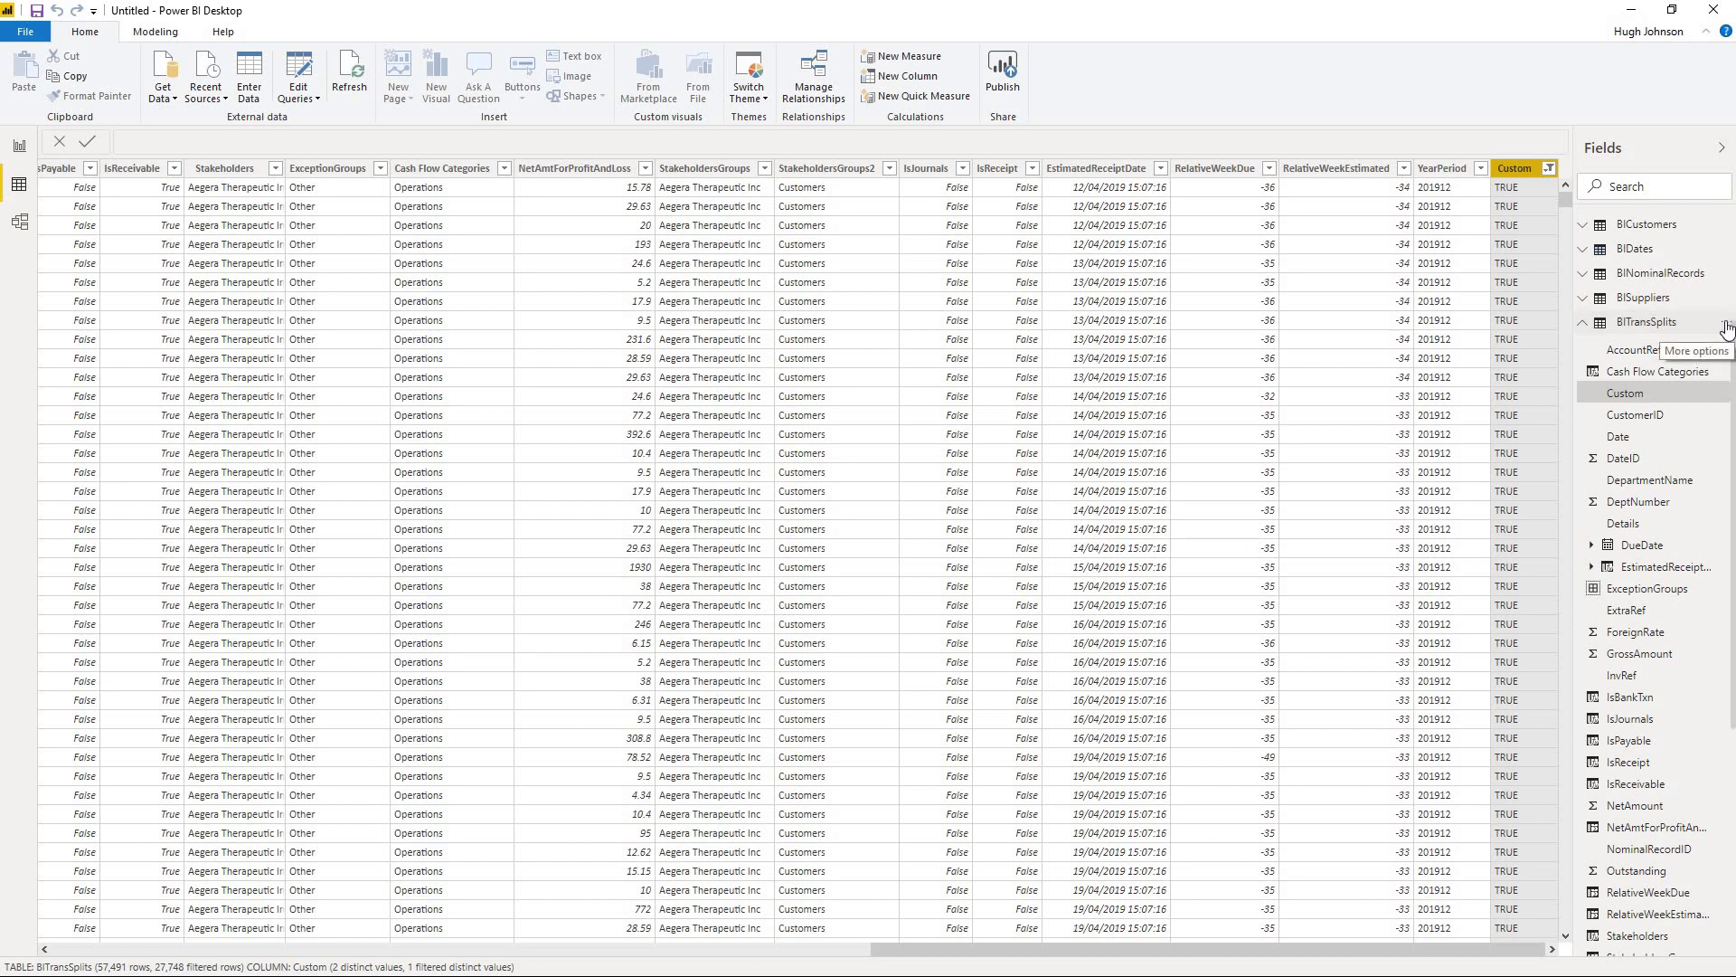
Step: Reopen BITransSplits and append 'or [Outstanding] <> 0' to the Custom column formula
left_click(1728, 328)
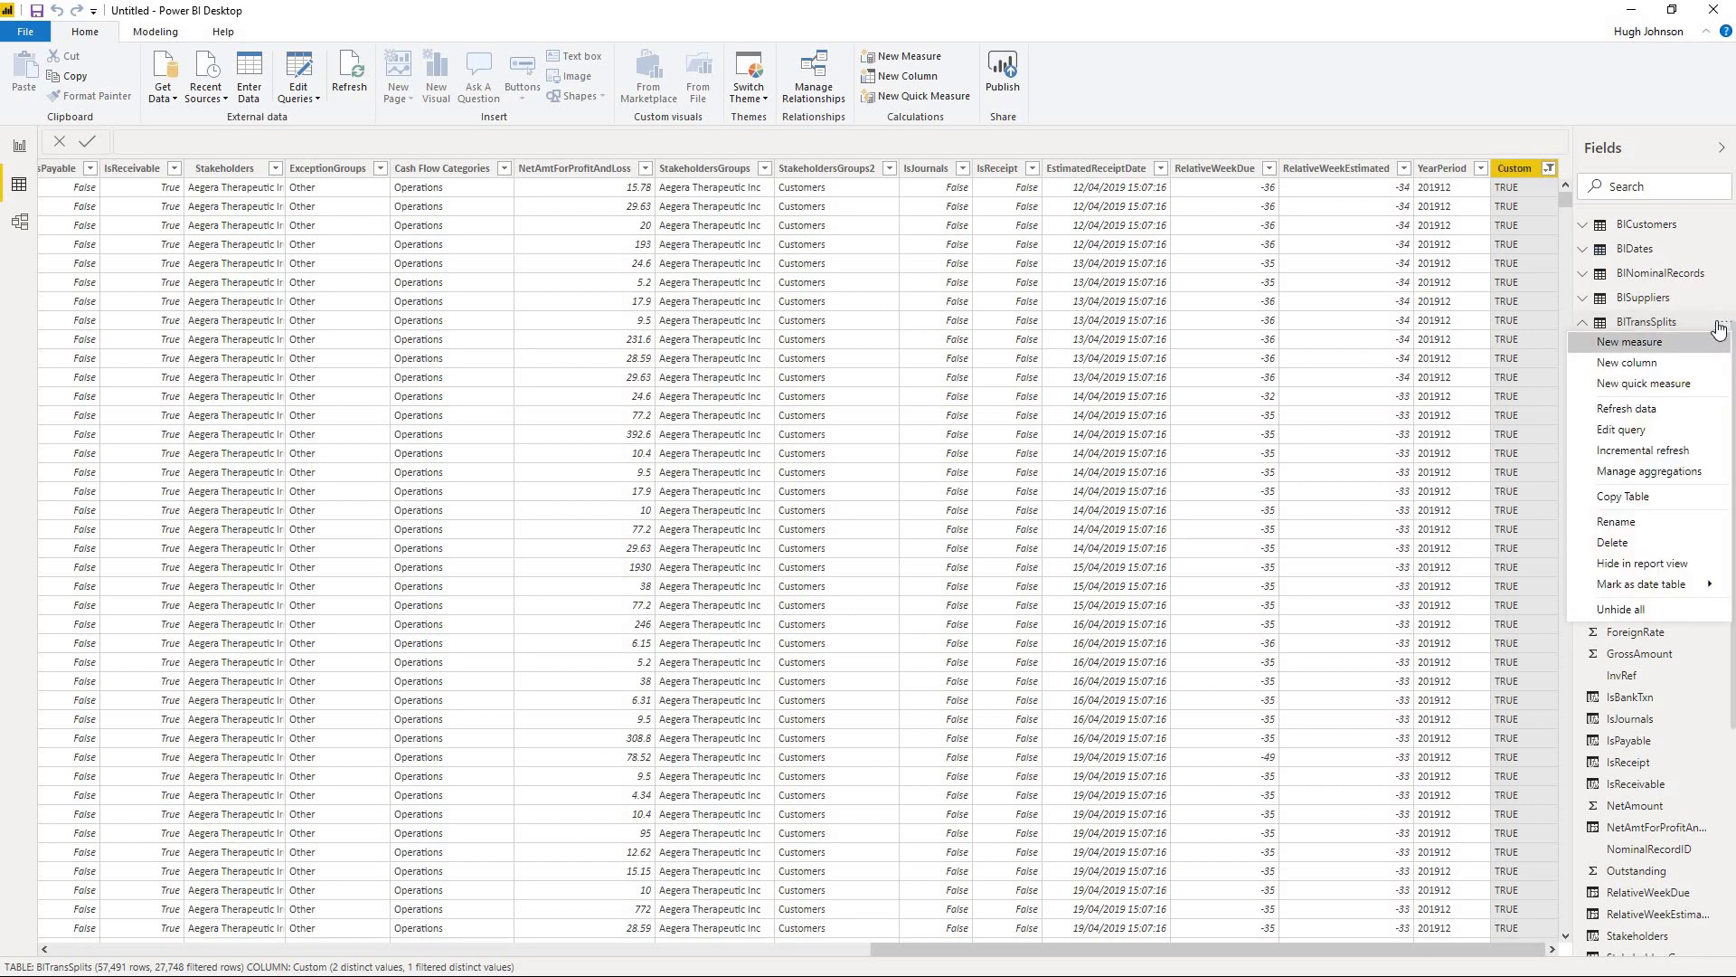
left_click(1634, 432)
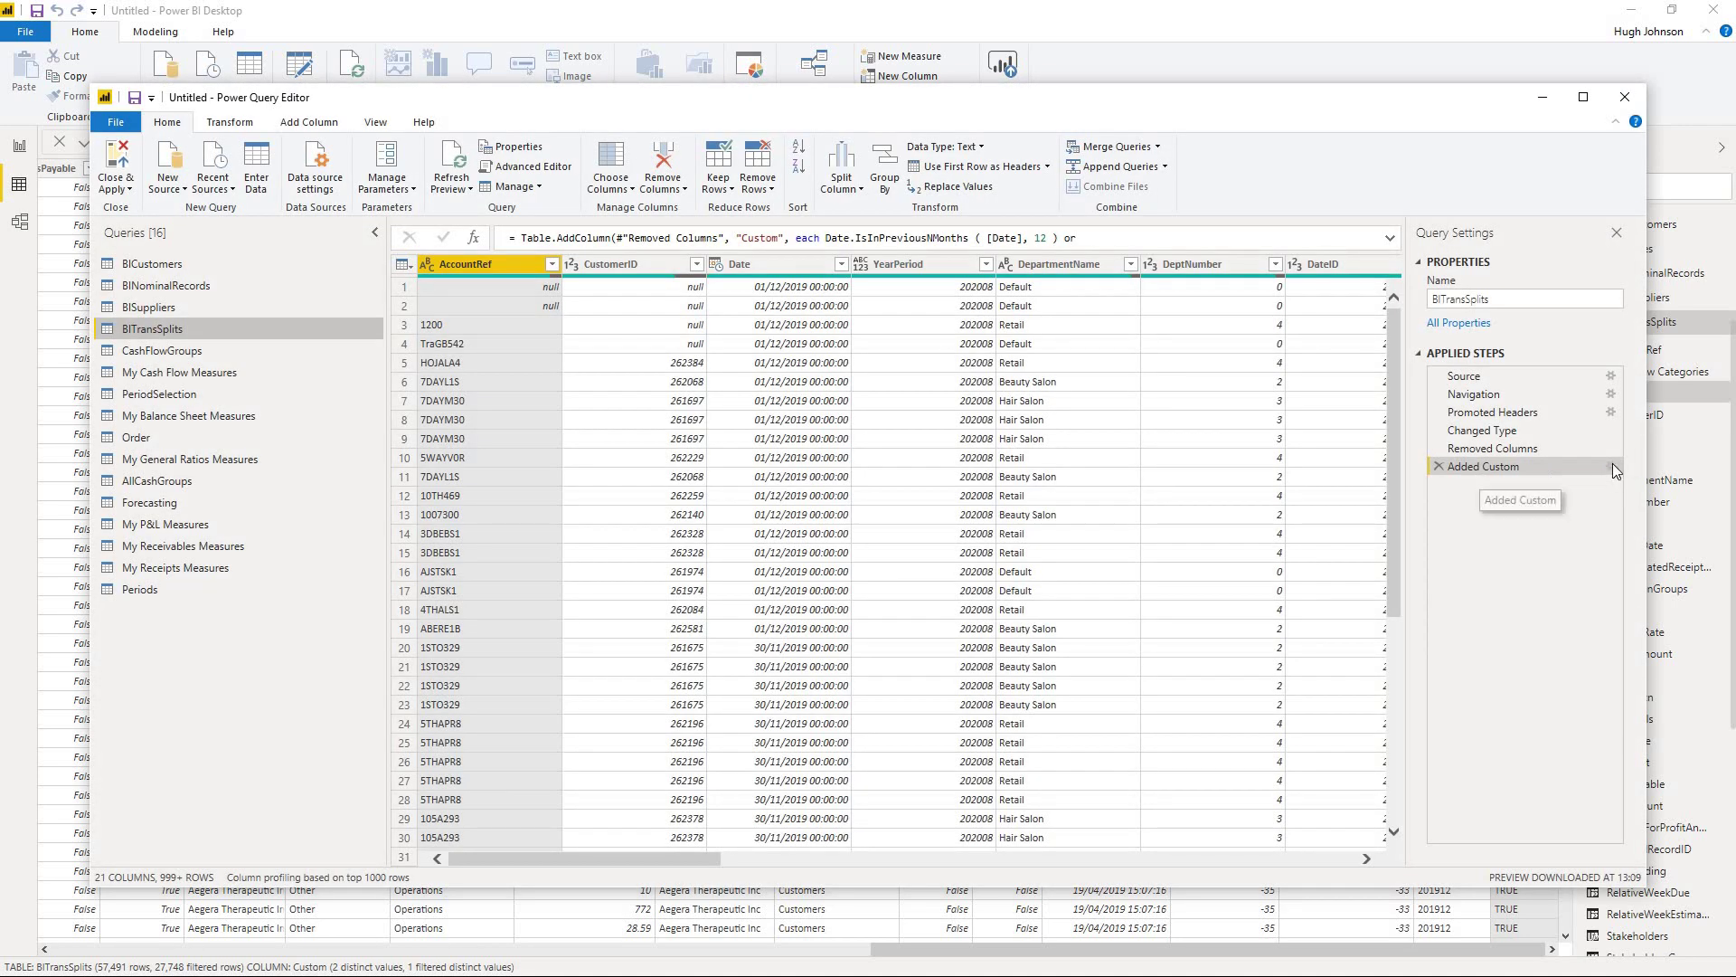
left_click(1614, 463)
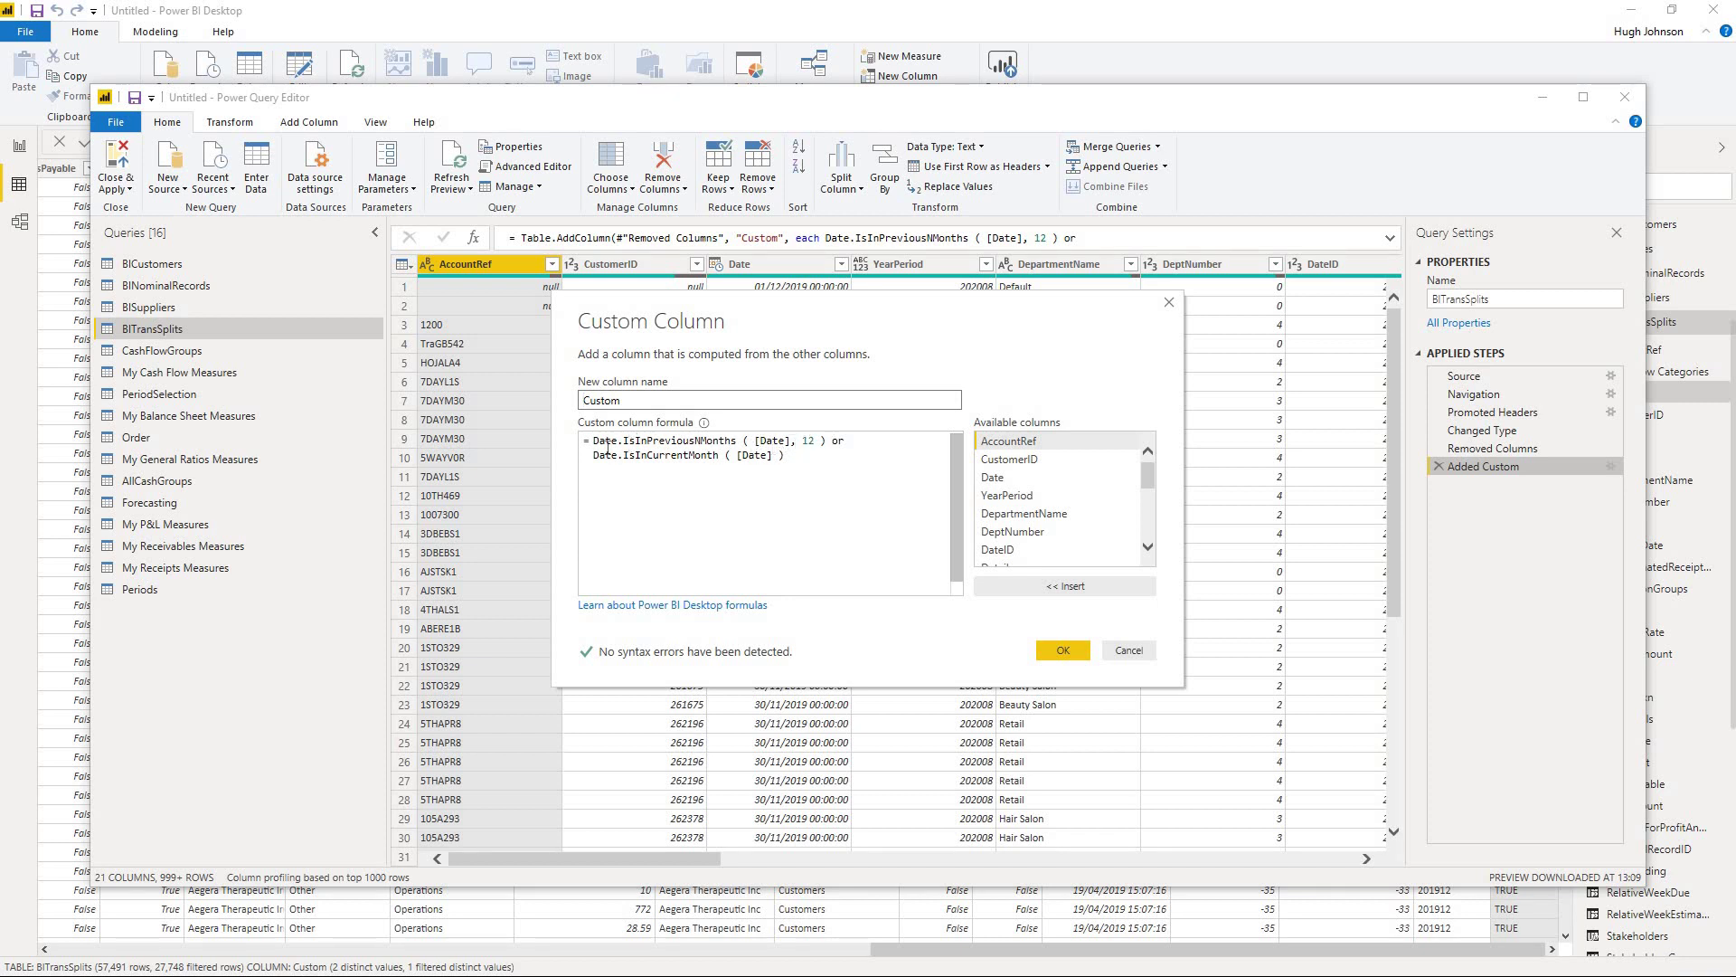
left_click(783, 456)
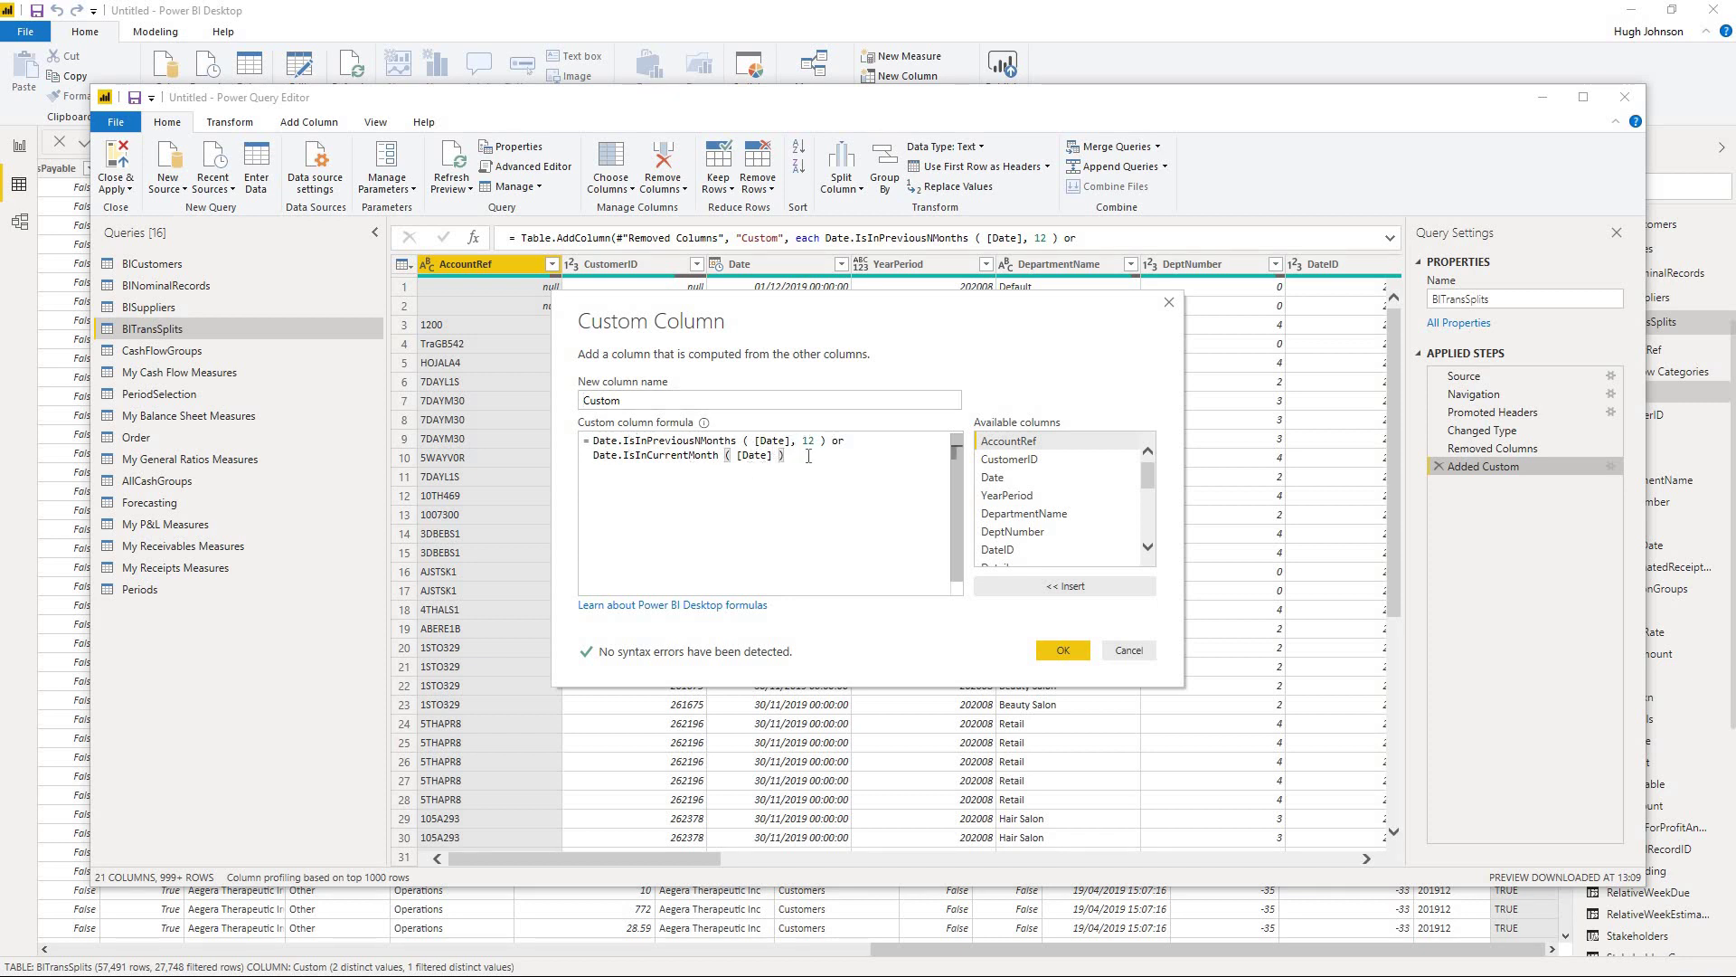
type("or")
key("Return")
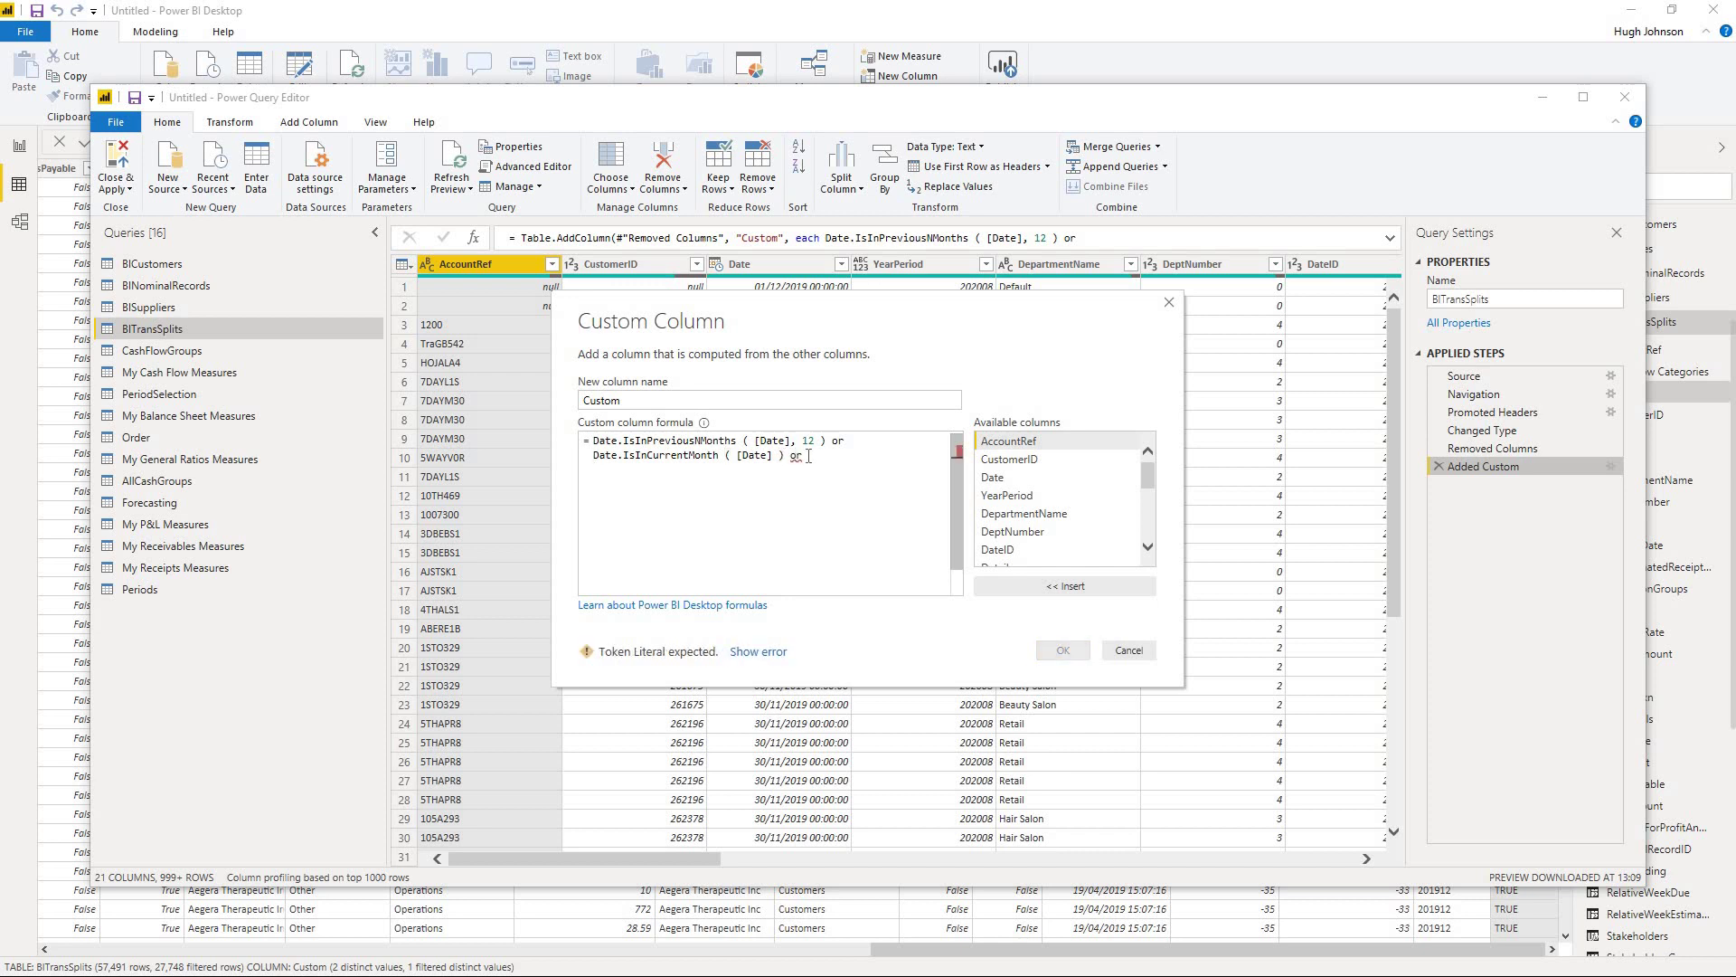
left_click_drag(1148, 468, 1149, 522)
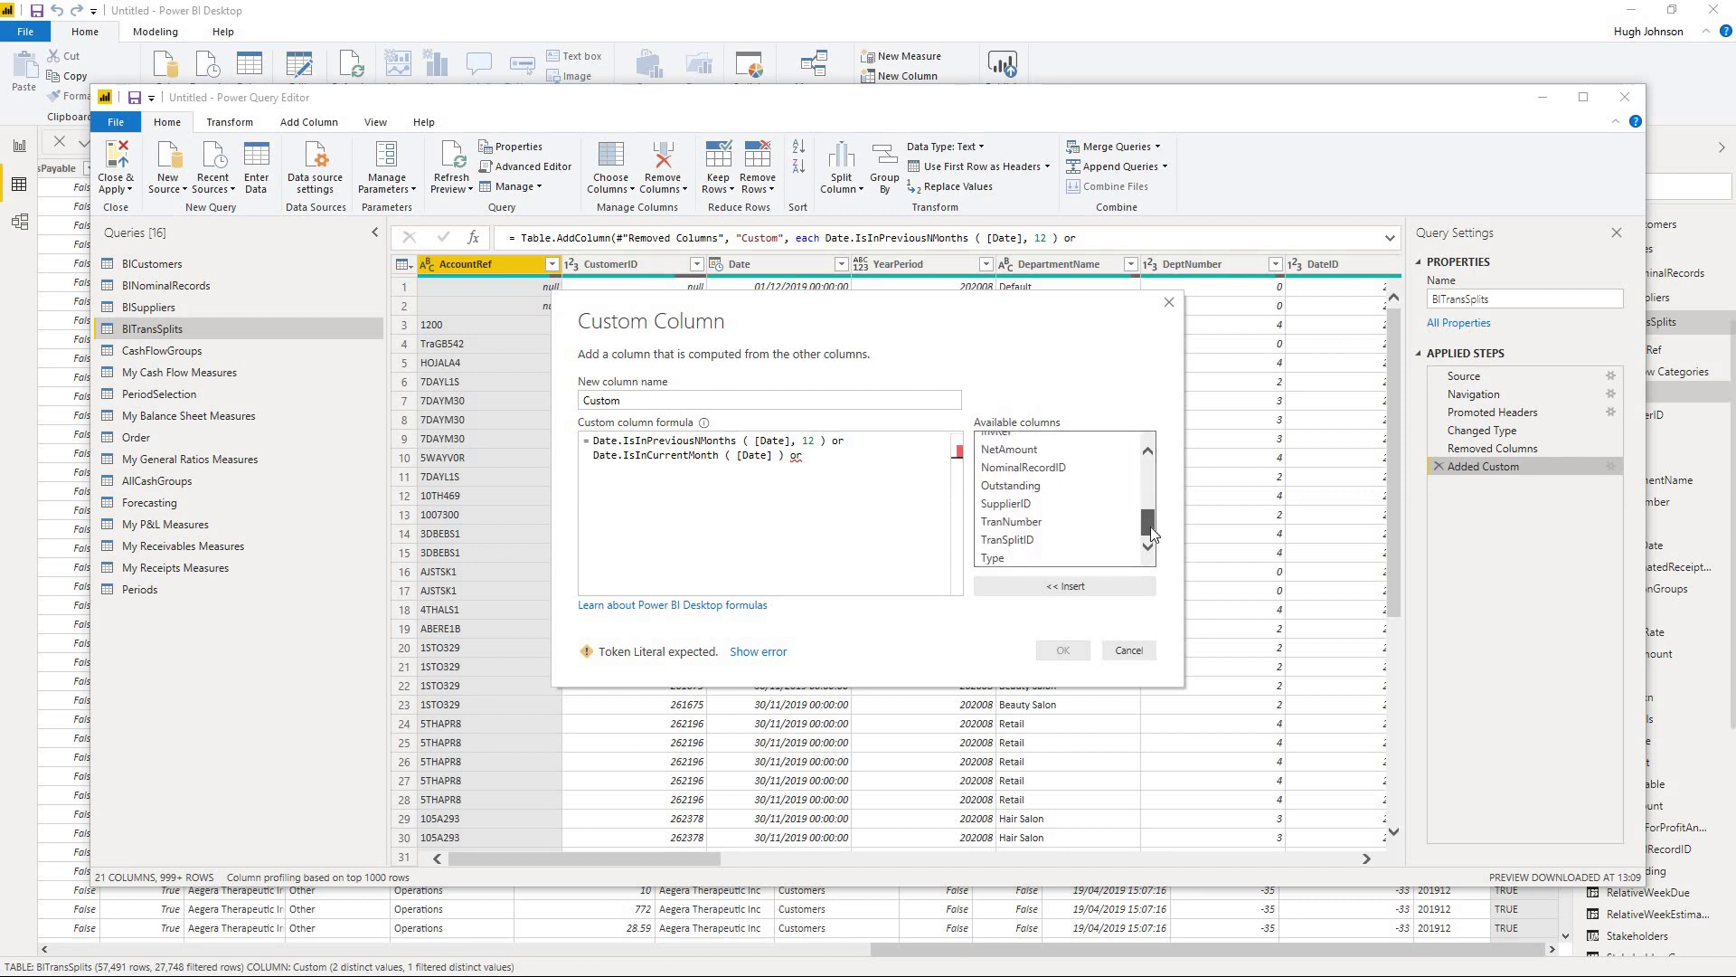
double_click(1052, 488)
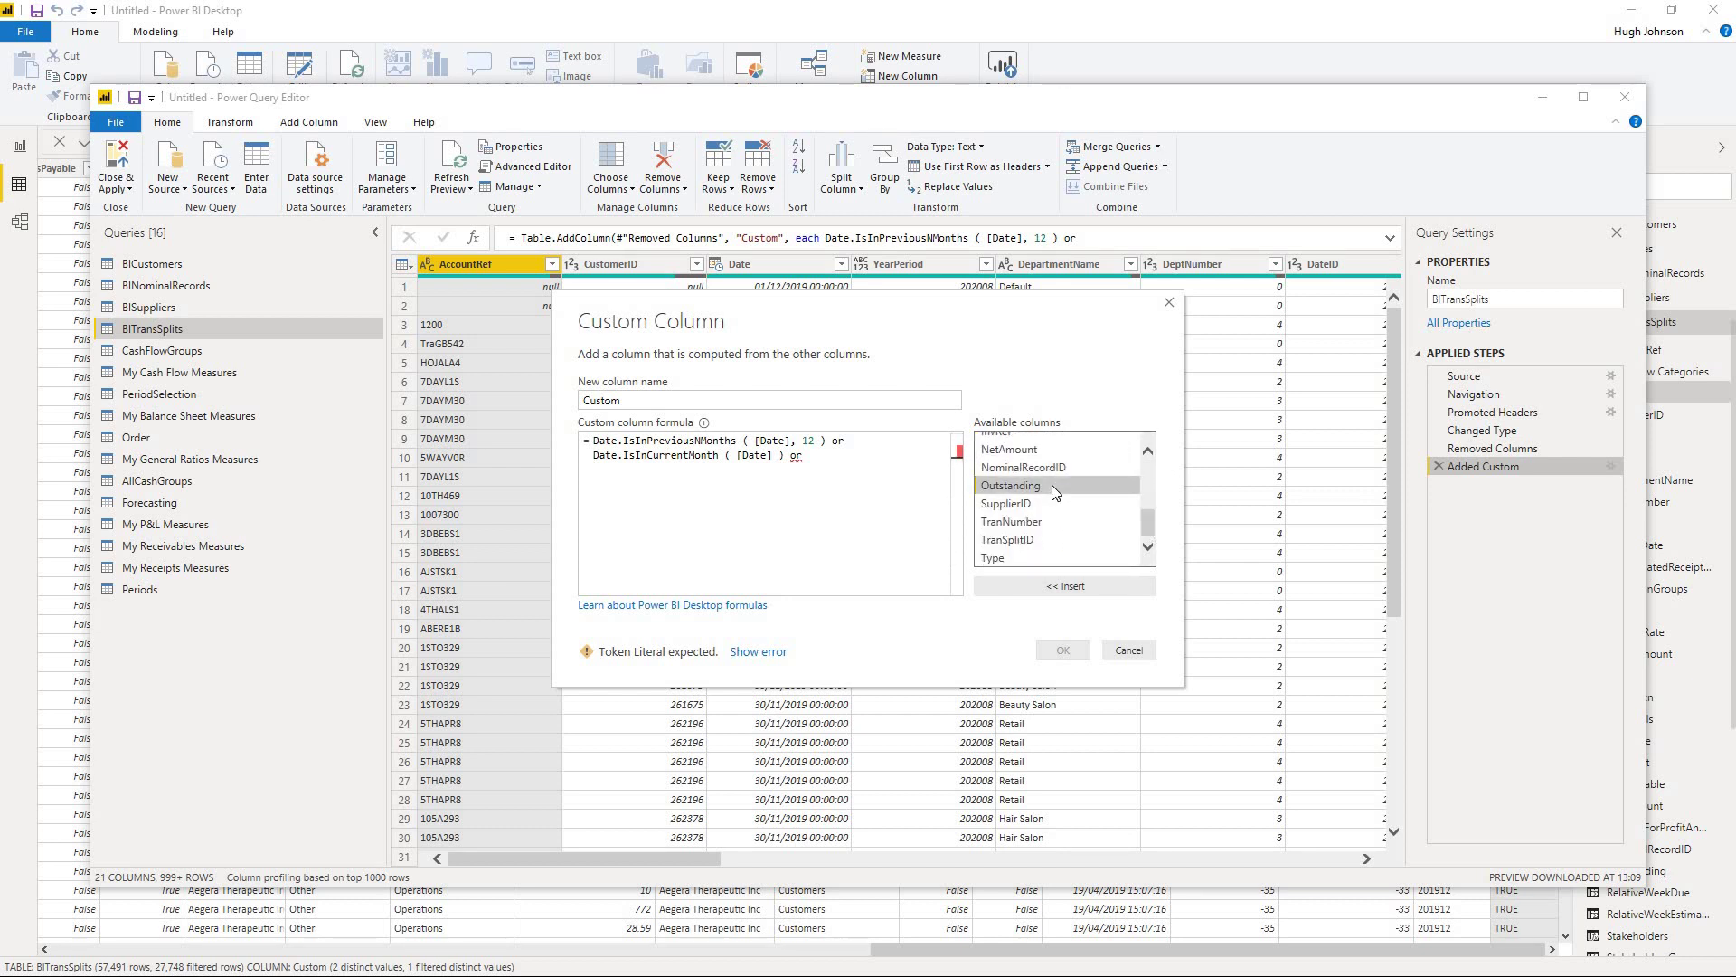
type("<>")
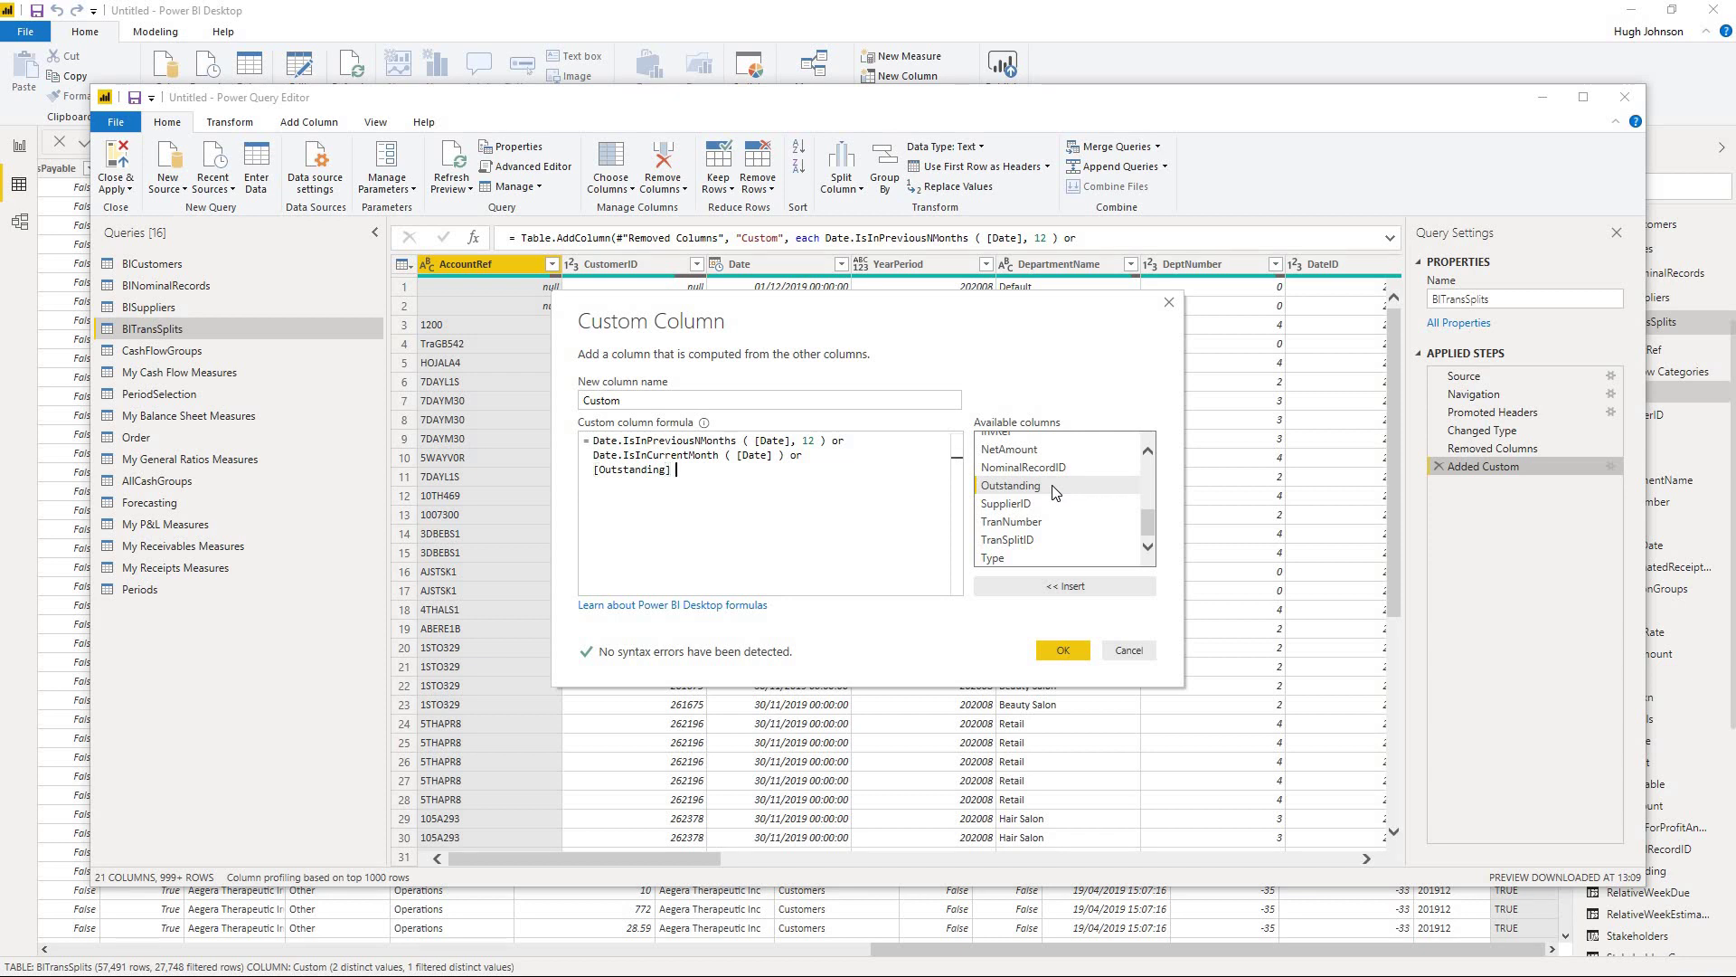
type(" 0")
left_click(1061, 650)
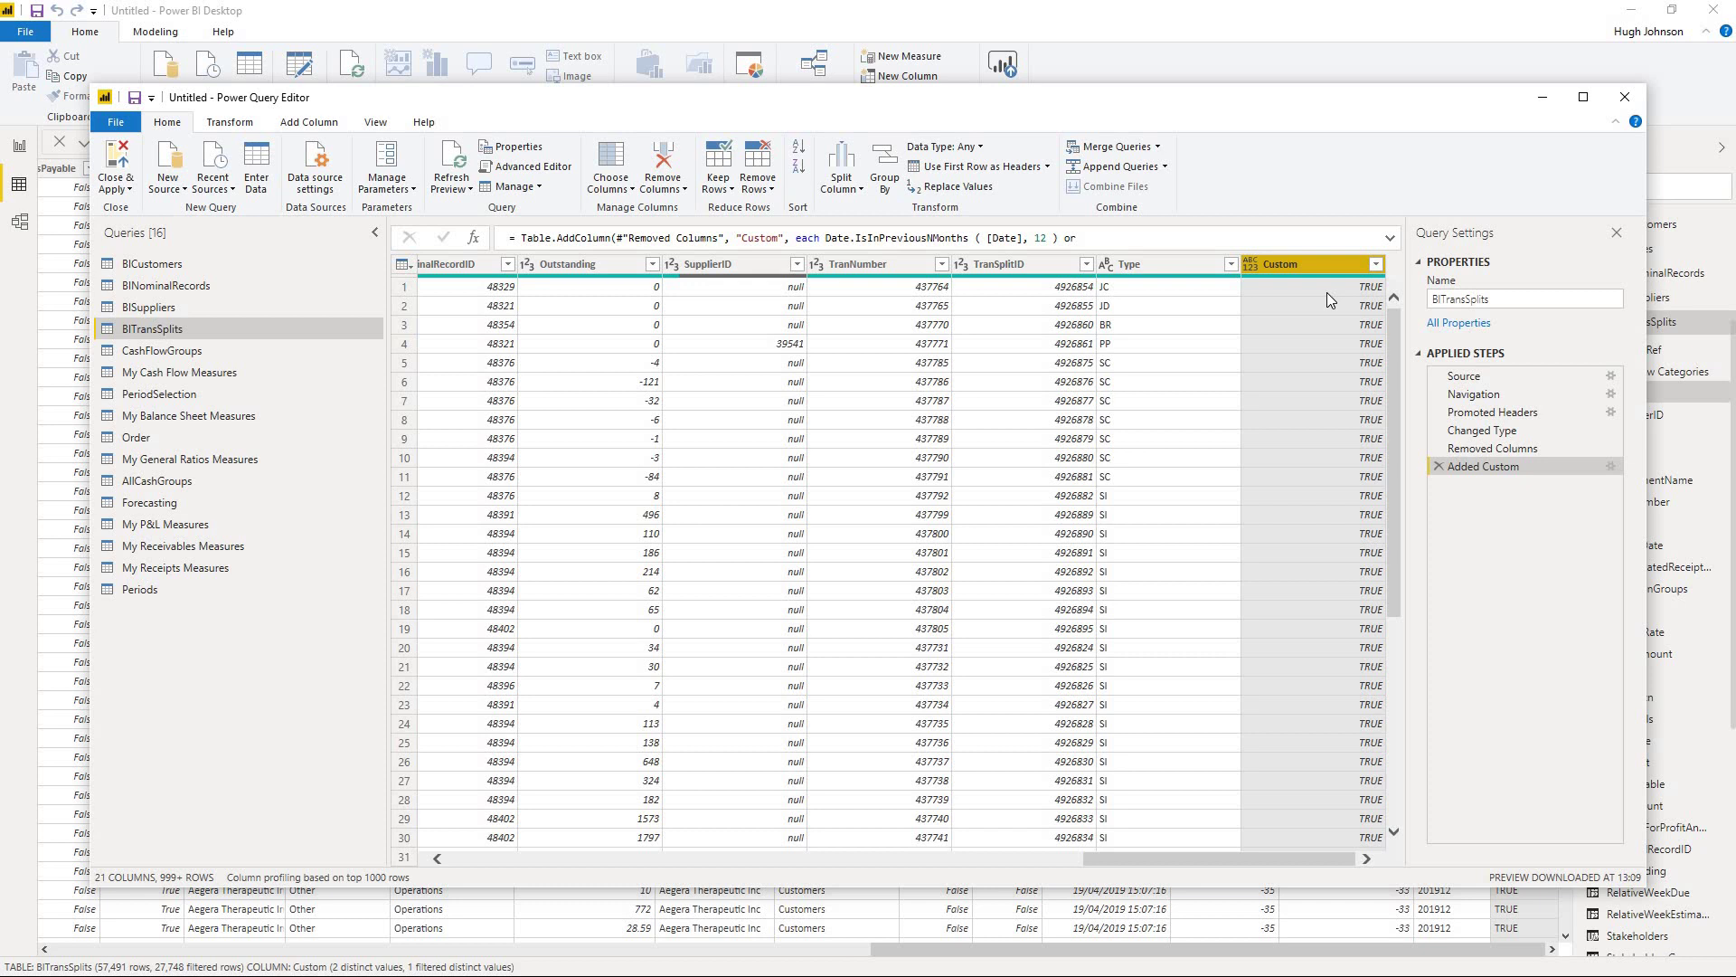
Step: Untick FALSE in the Custom column filter's full value list, keeping only TRUE rows
left_click(1377, 264)
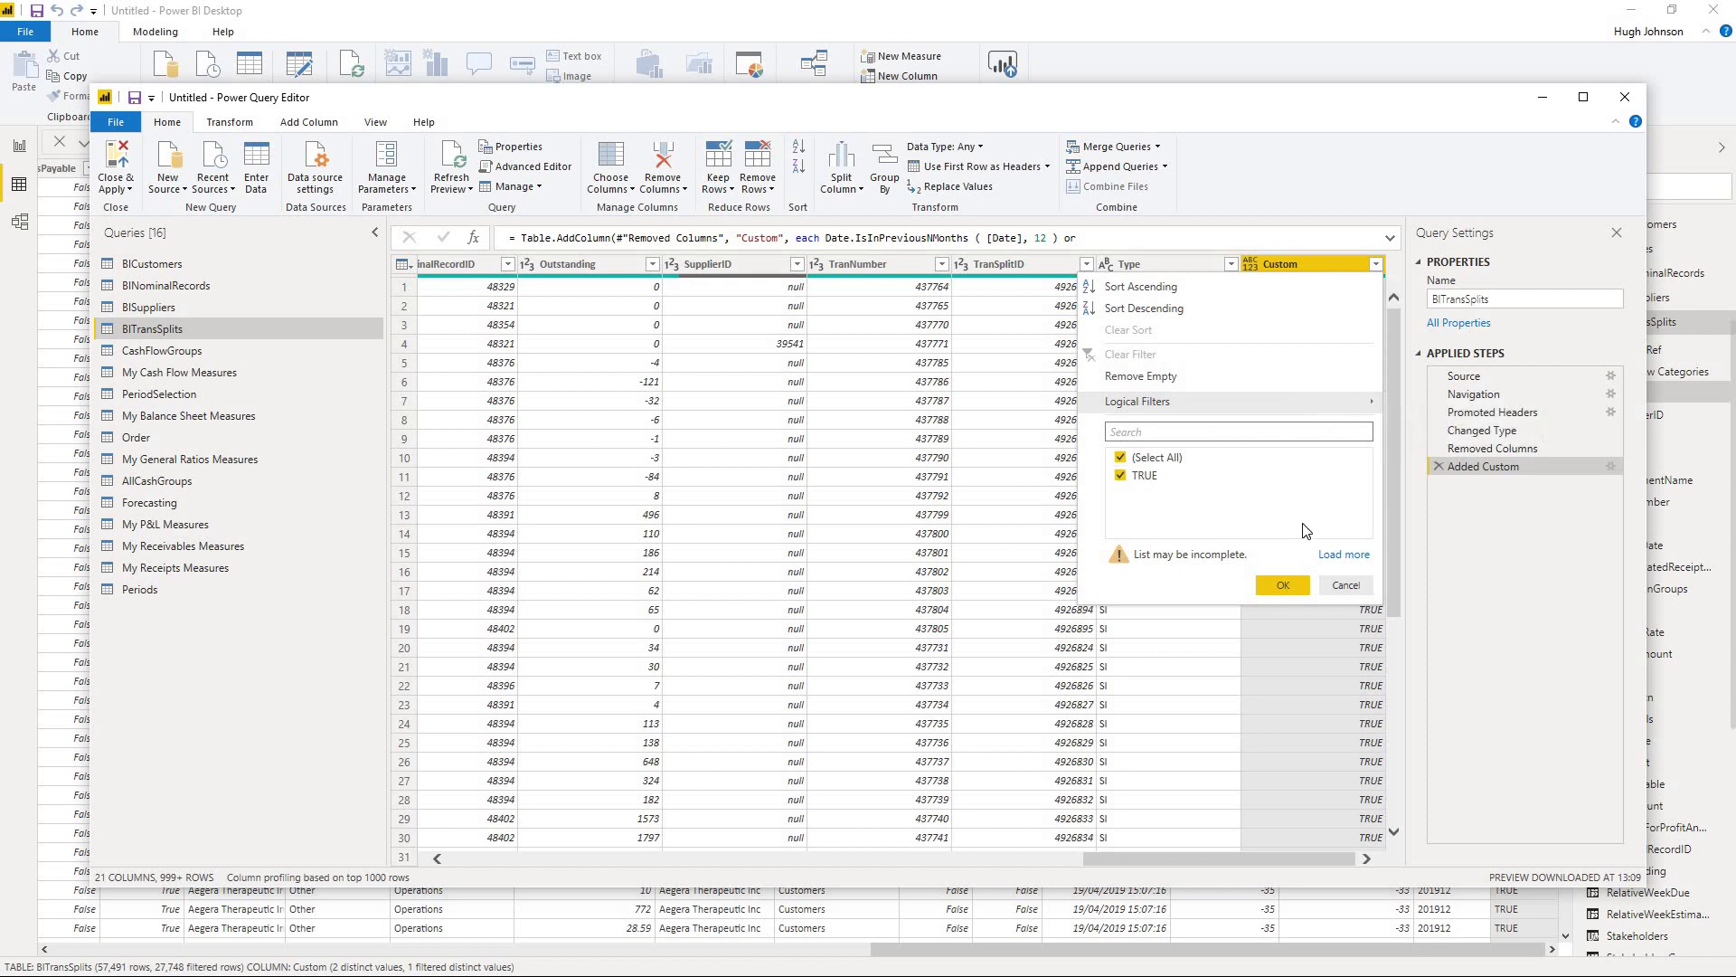
left_click(1341, 555)
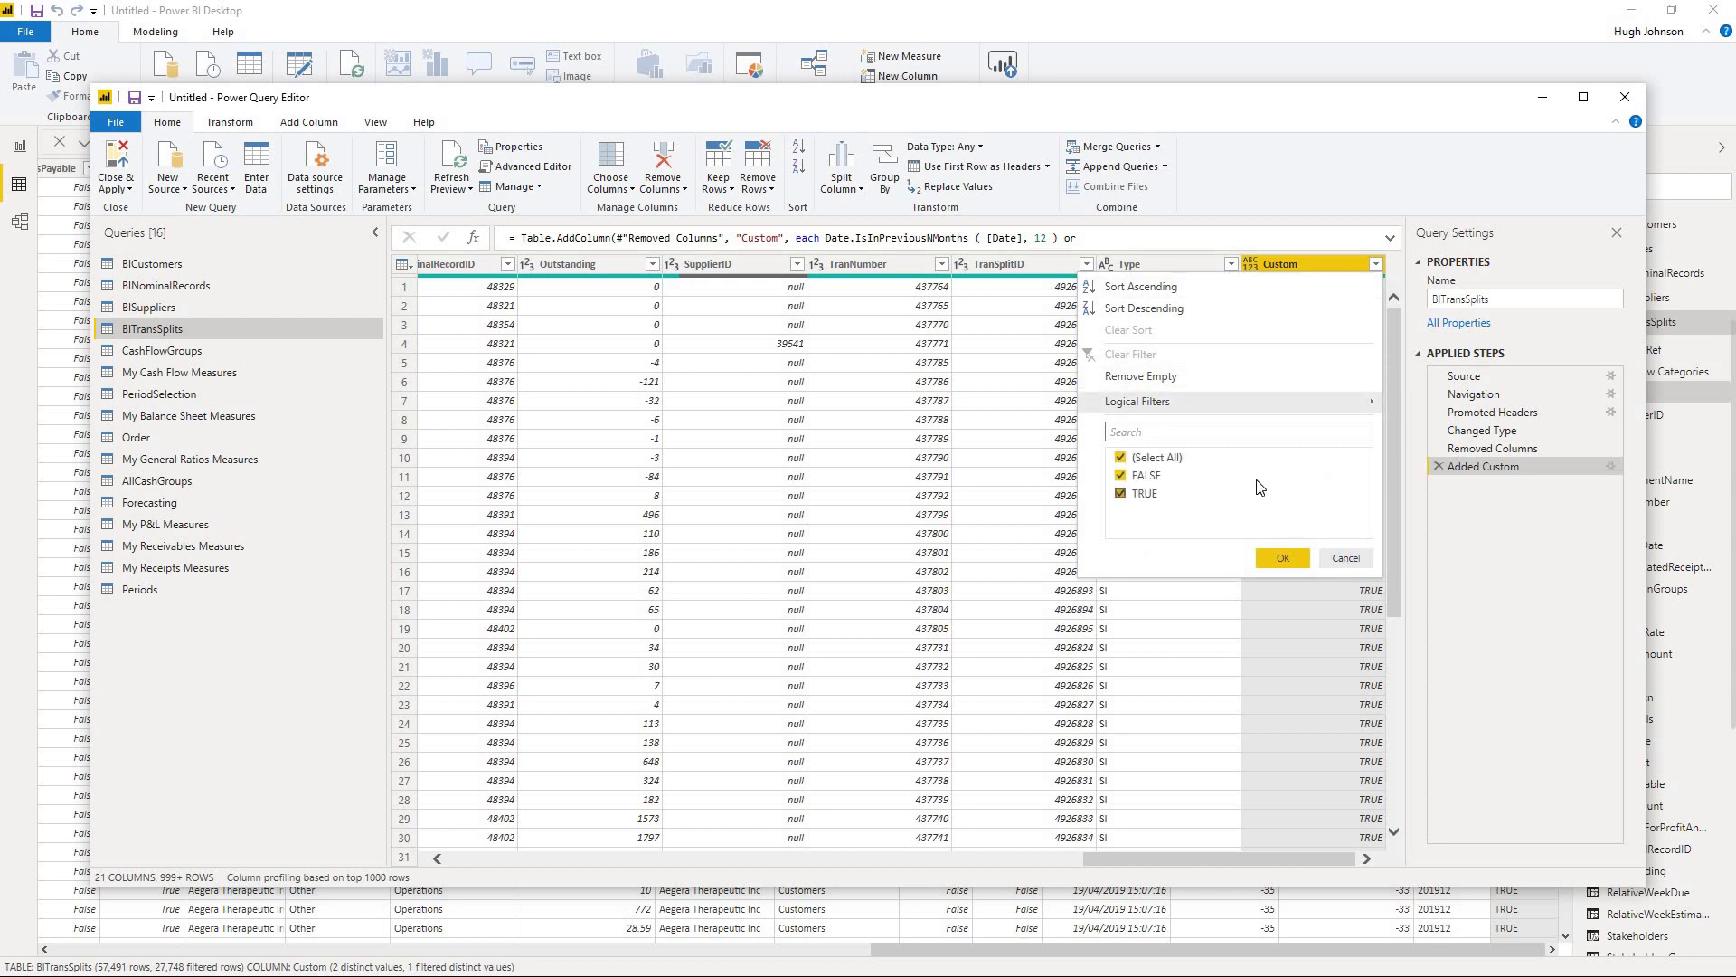
left_click(1121, 475)
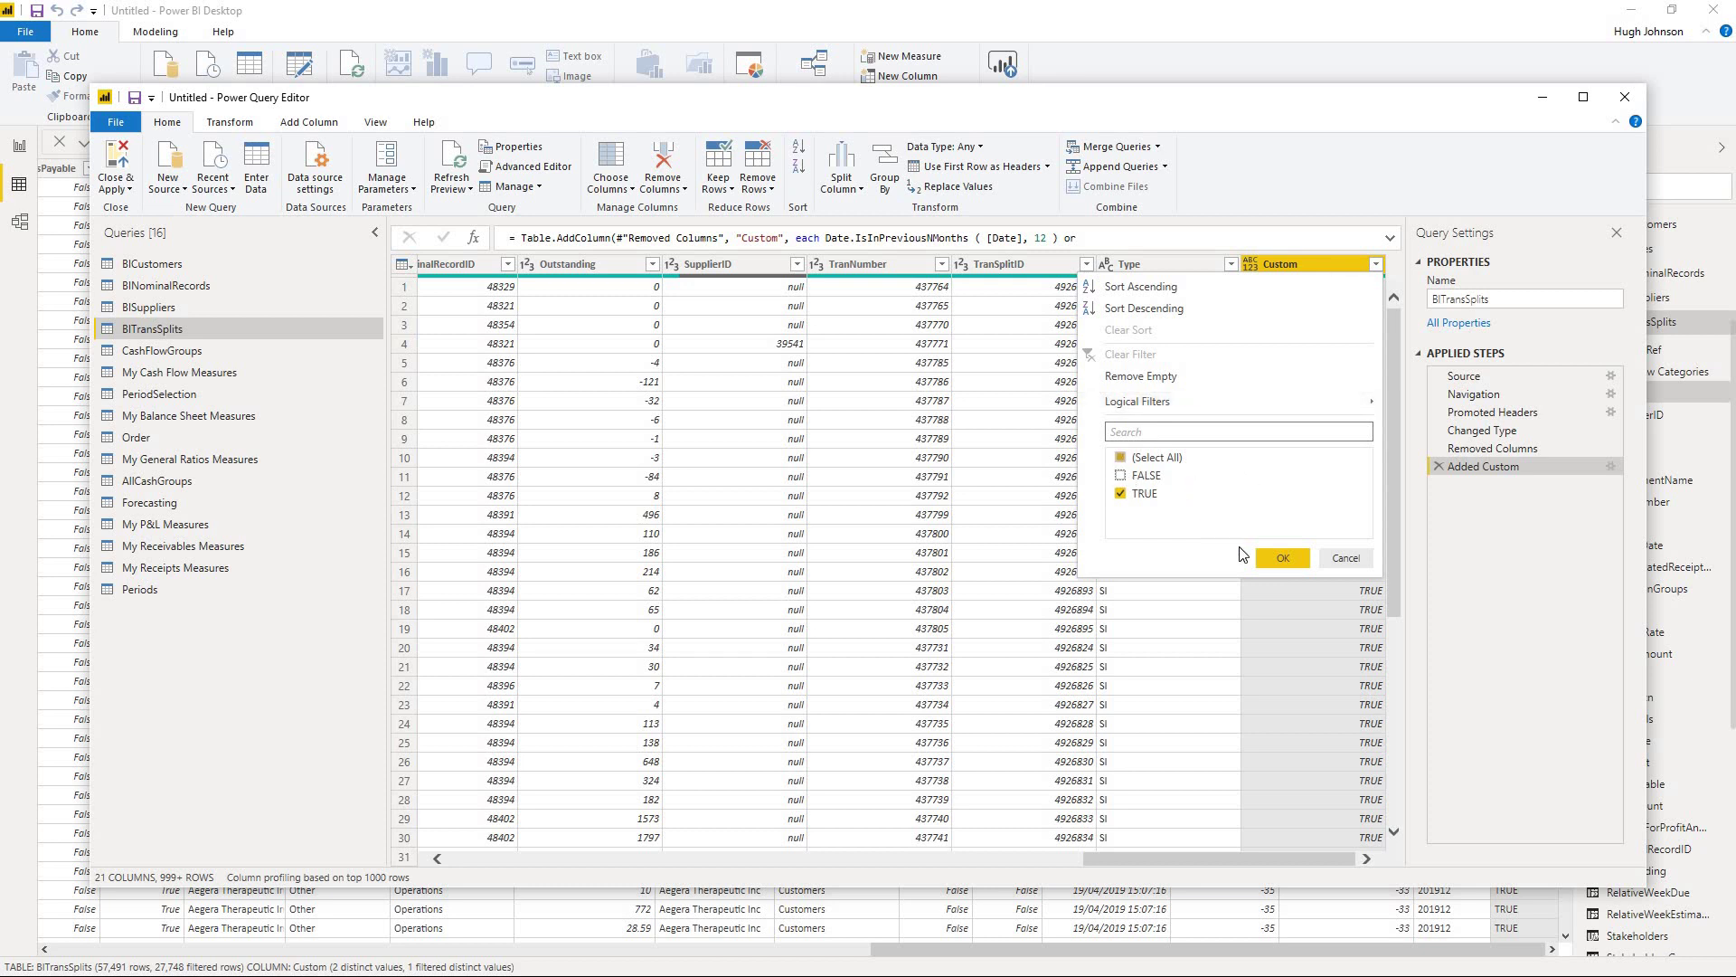
left_click(1280, 558)
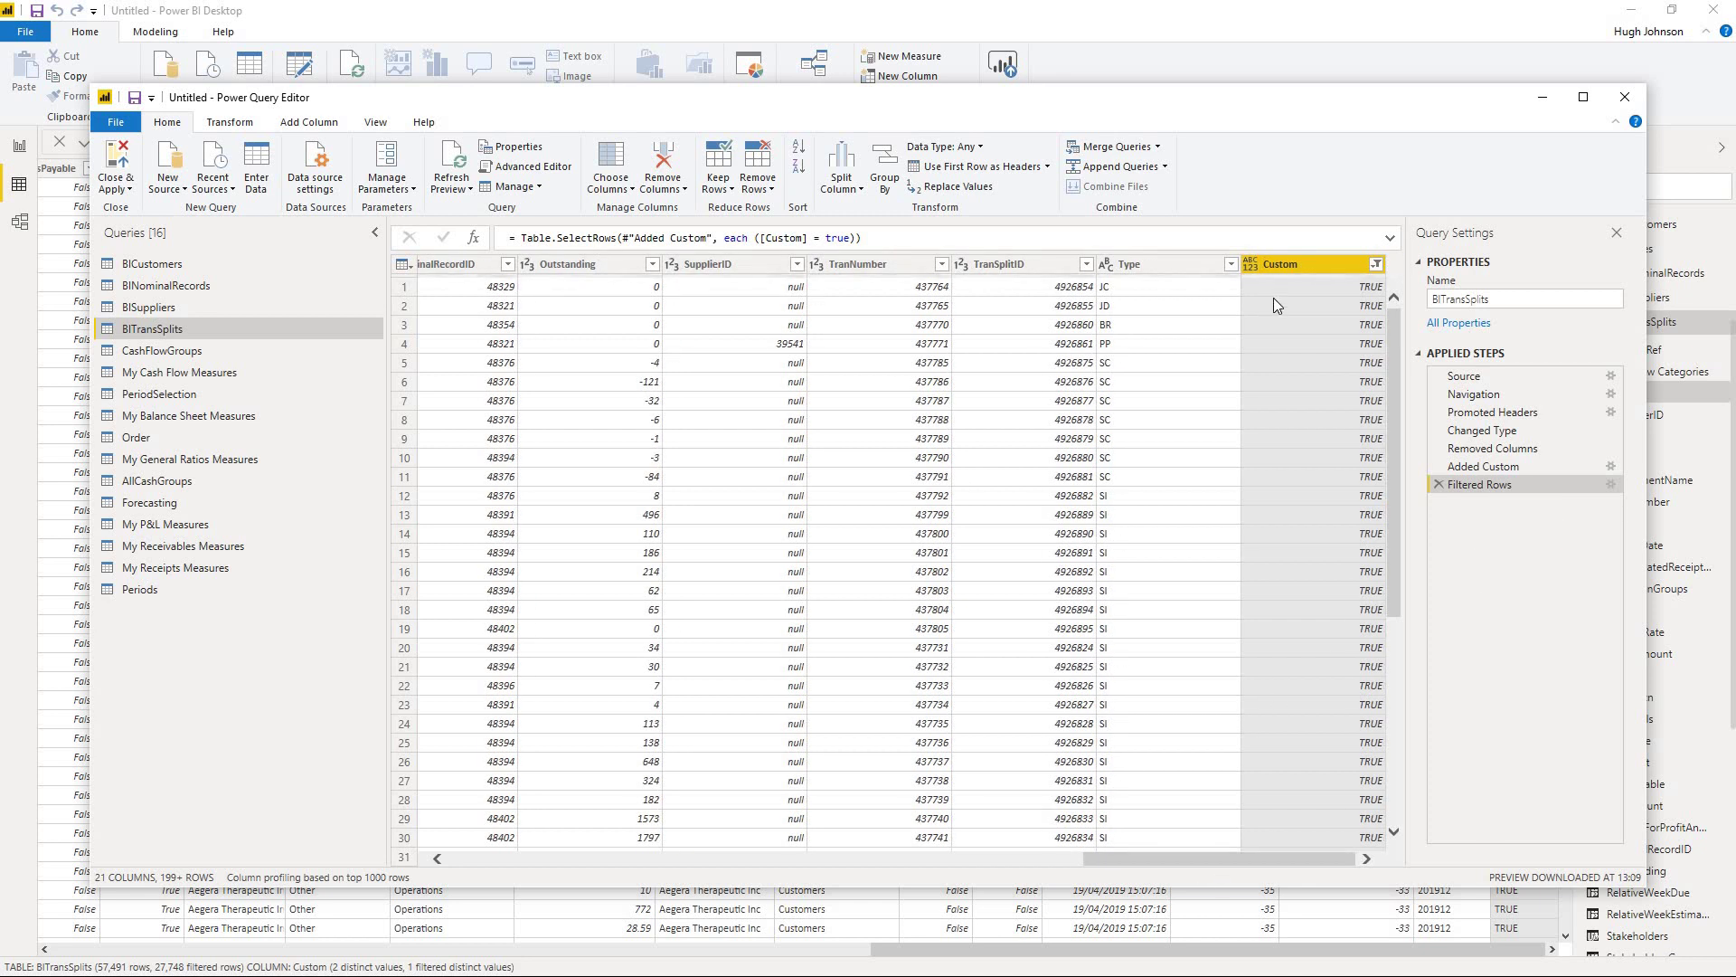
Step: Delete the Custom column from BITransSplits, adding a Removed Columns1 step that leaves 20 columns
left_click(1316, 262)
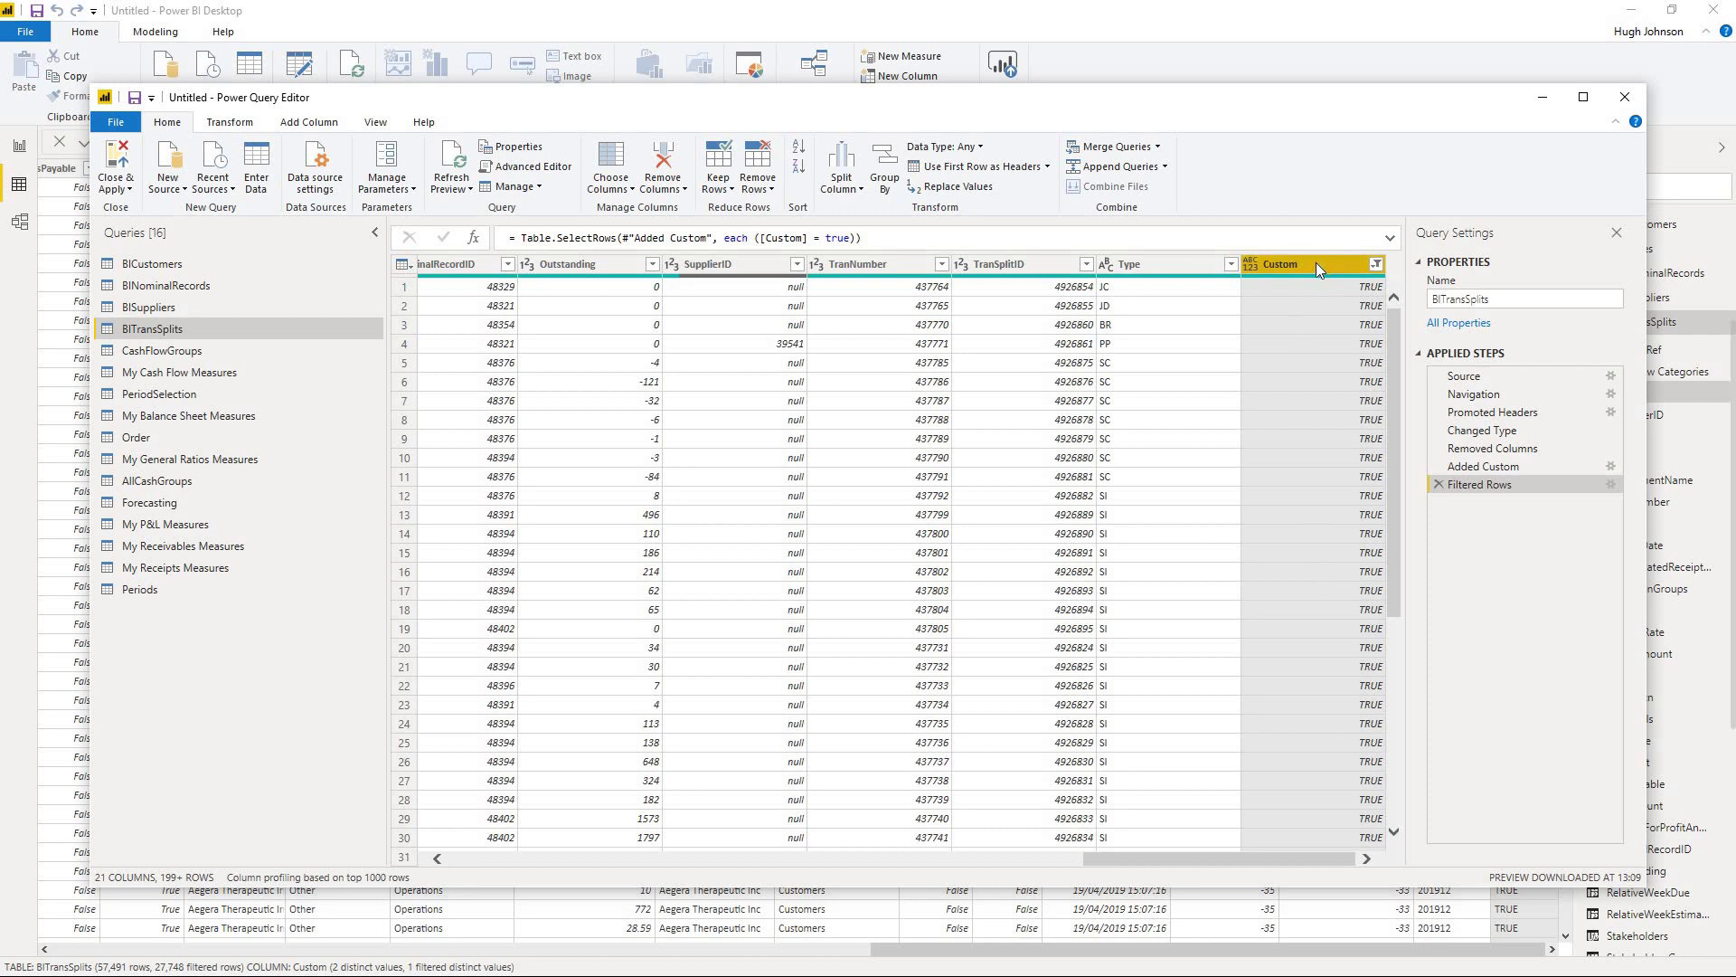
left_click(665, 161)
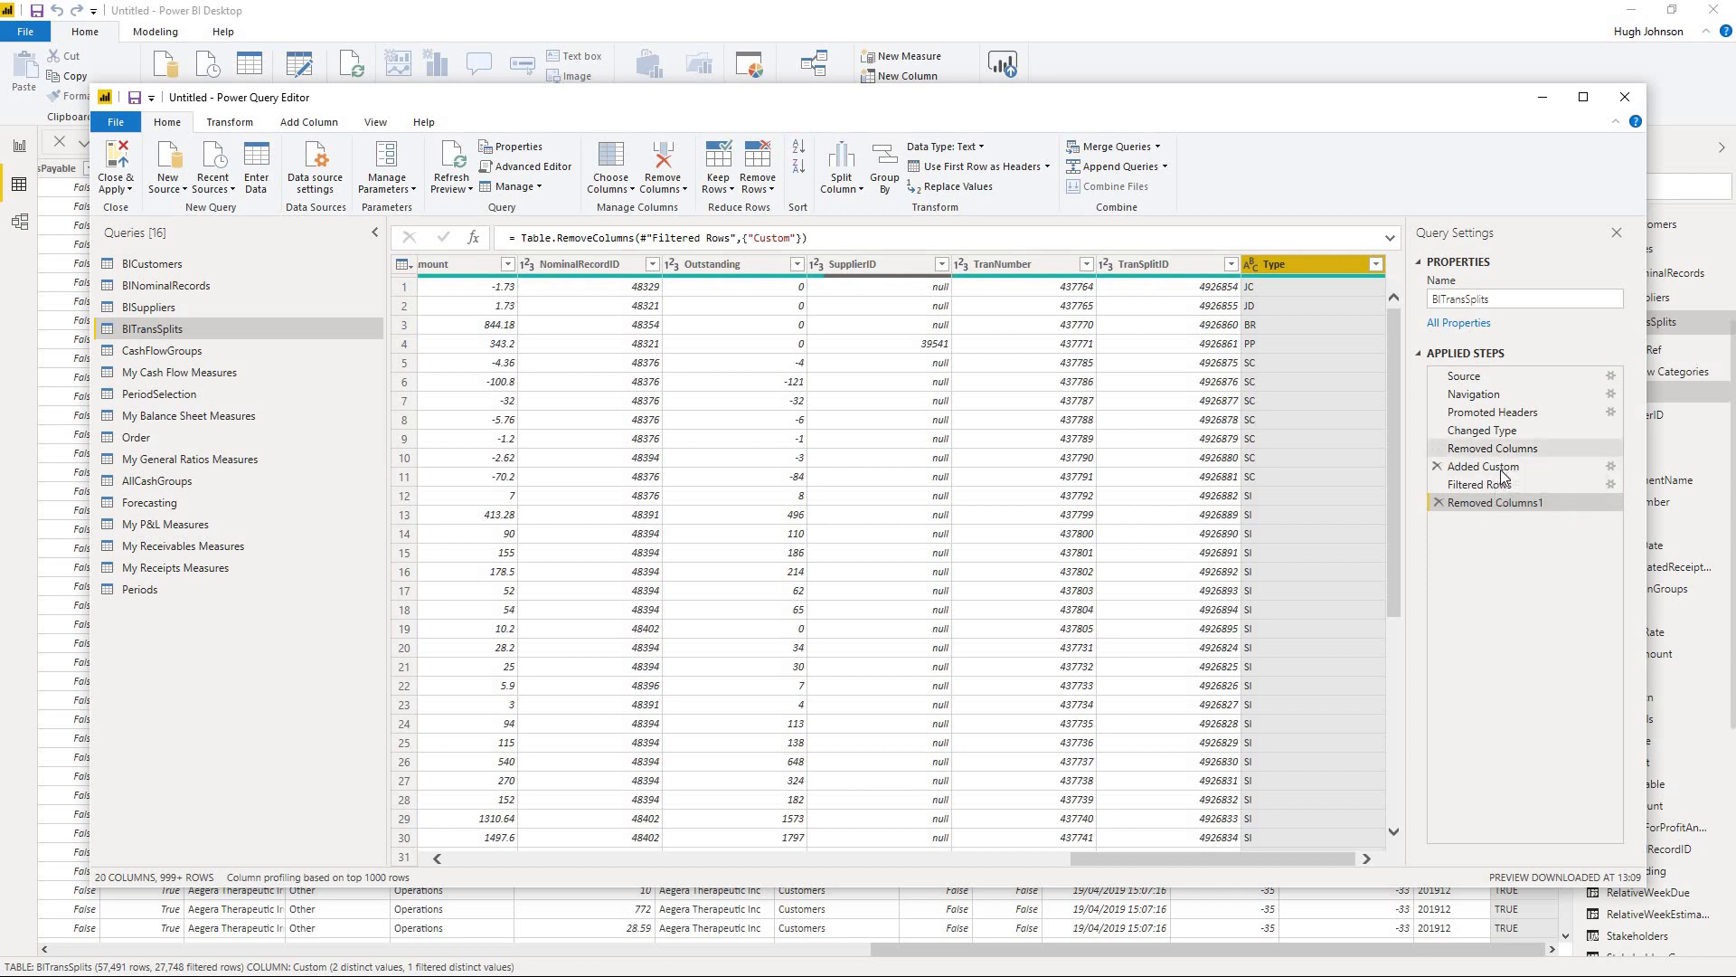
mouse_move(1504, 452)
left_mouse_down()
mouse_move(1509, 532)
mouse_move(1521, 477)
left_mouse_up()
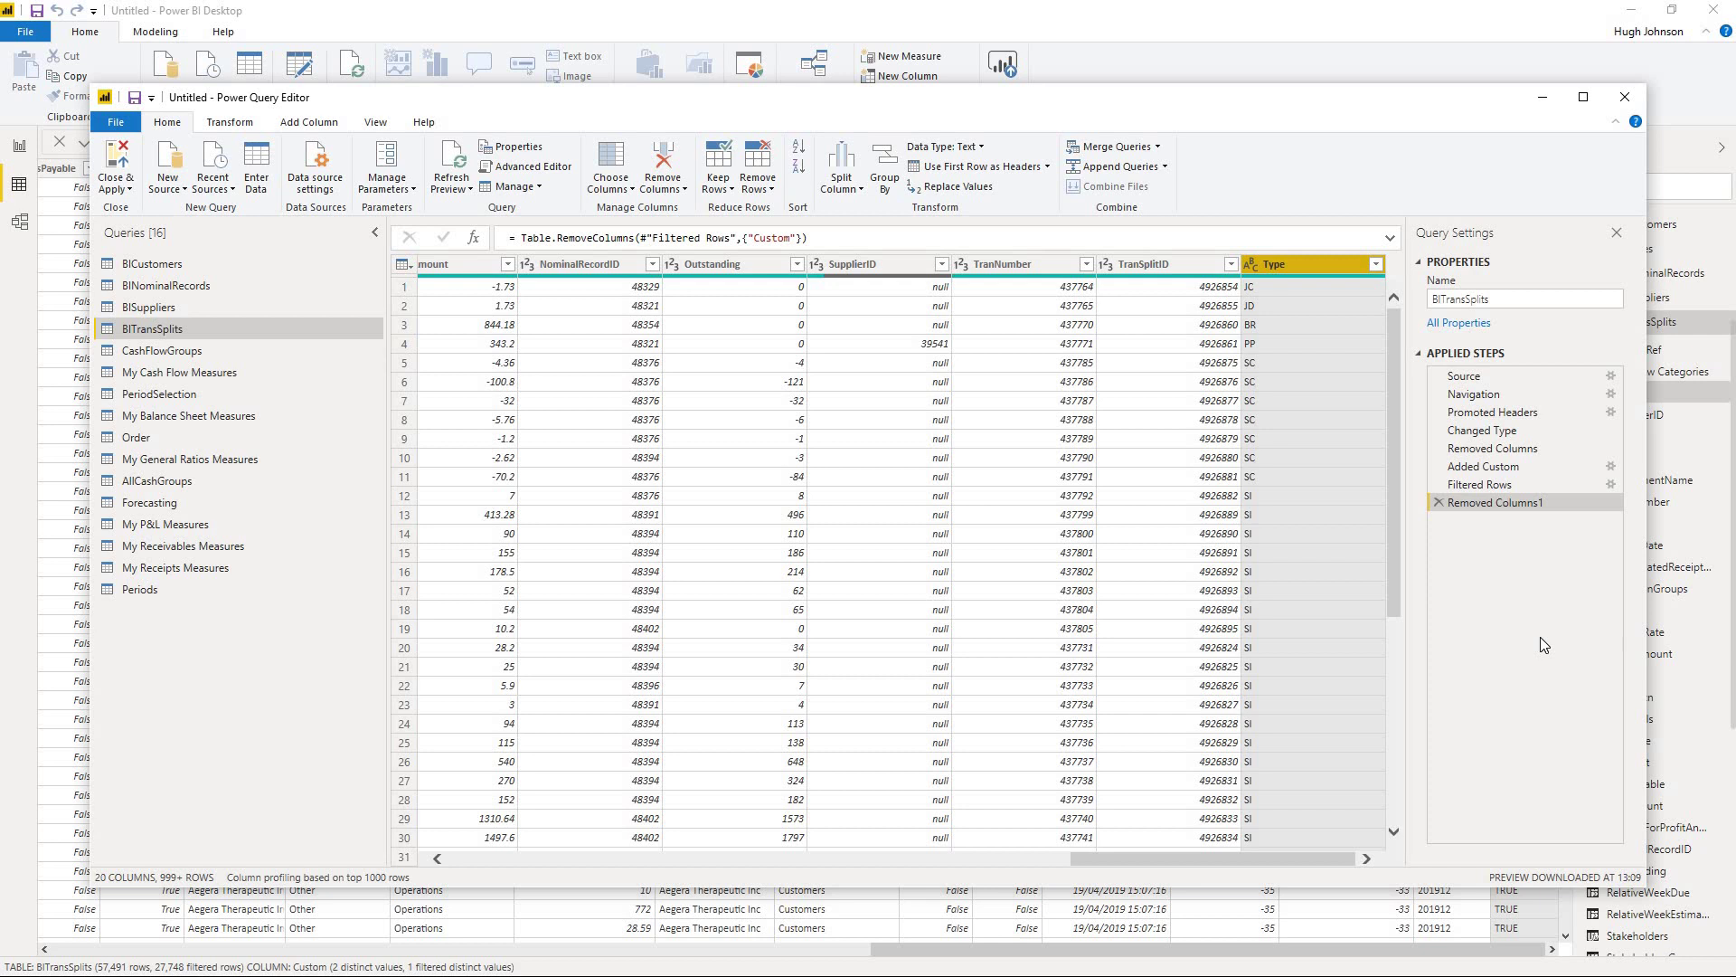
left_click_drag(1483, 466, 1487, 491)
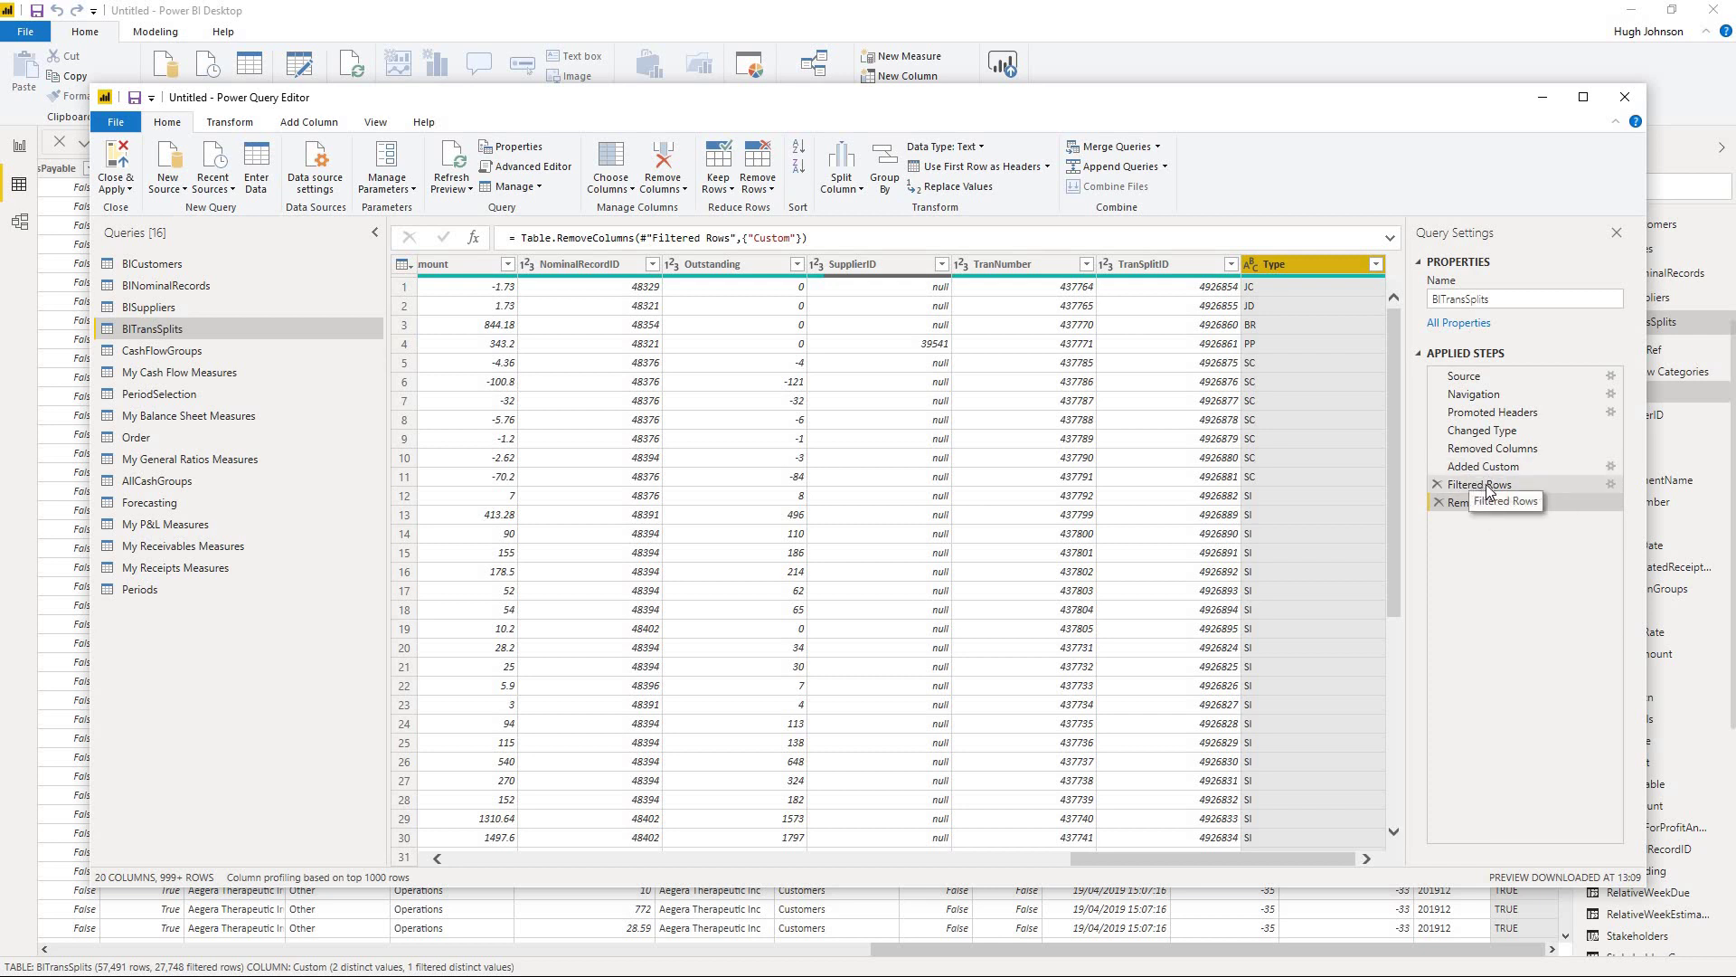